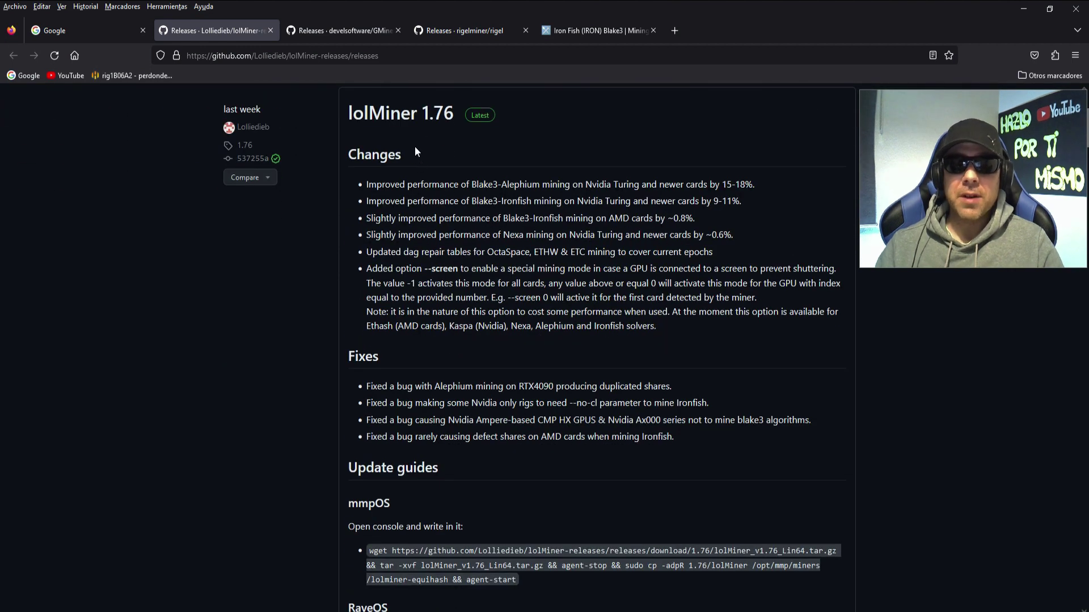
# Examine the Ironfish mining changes listed in the lolMiner 1.76 and 1.75 release notes
pyautogui.scroll(2, 445, 155)
pyautogui.scroll(-2, 468, 276)
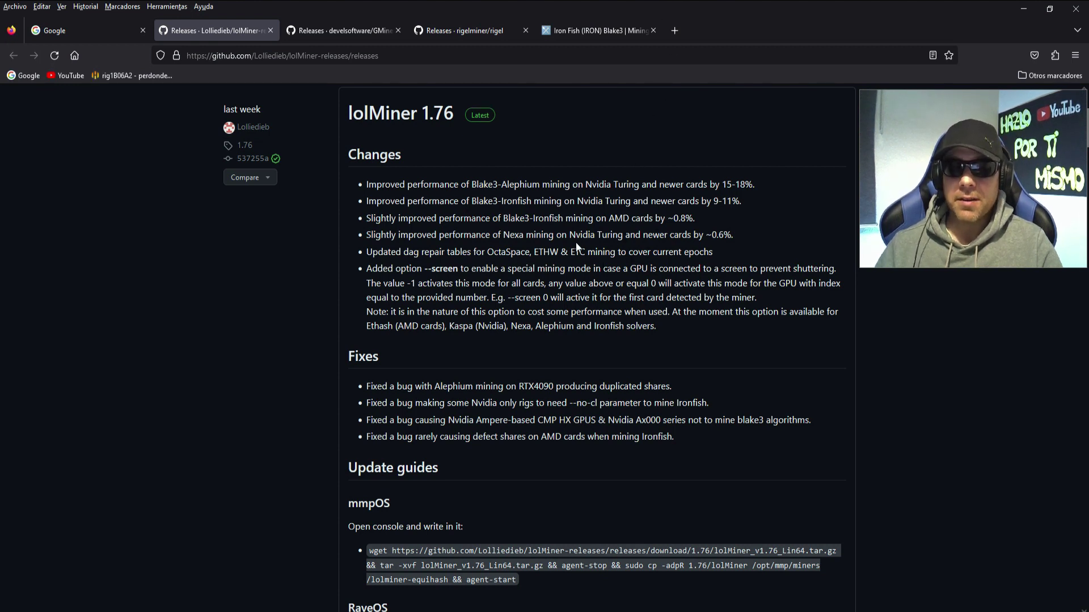
pyautogui.scroll(-15, 413, 260)
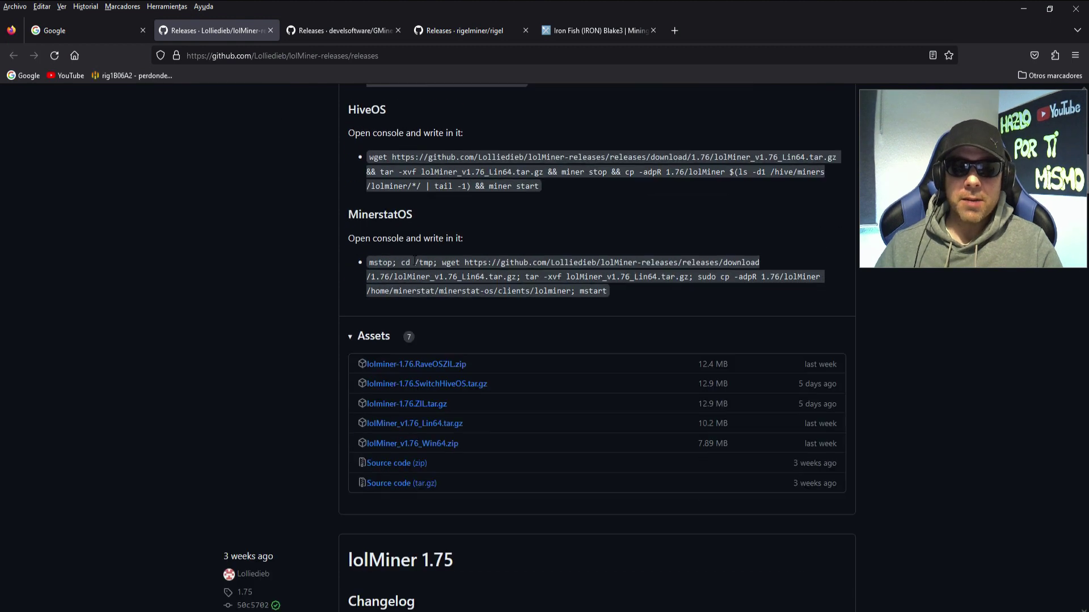
pyautogui.scroll(-4, 414, 259)
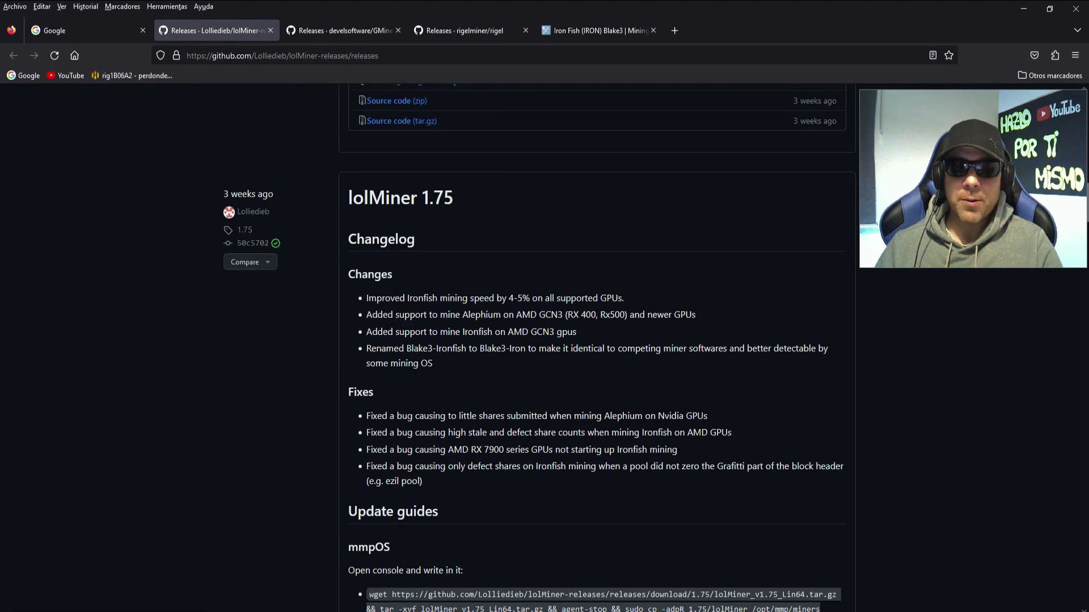
pyautogui.moveTo(396, 299); pyautogui.dragTo(532, 299)
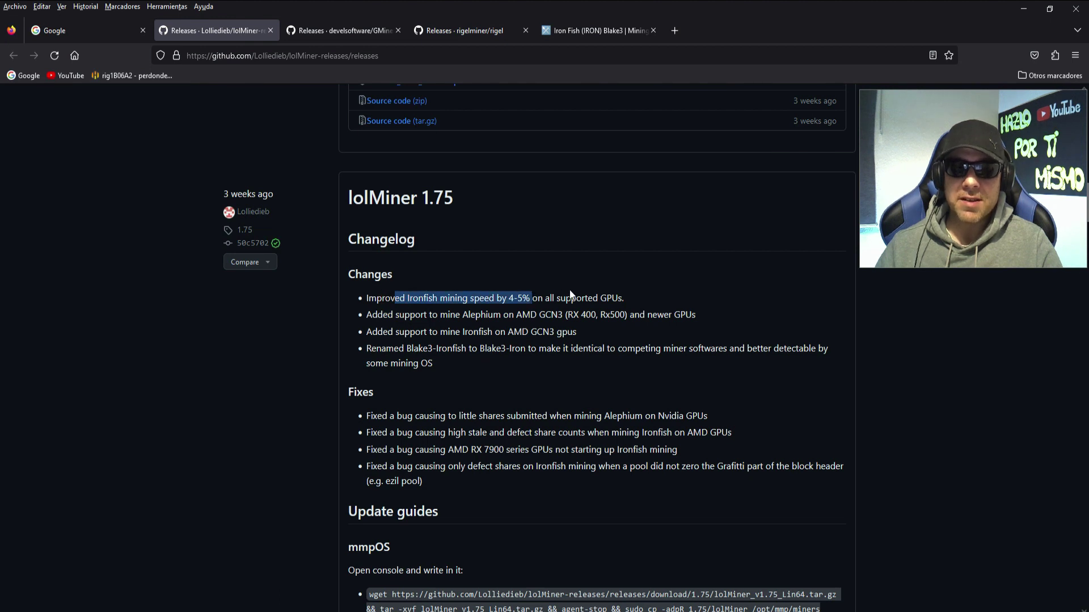
pyautogui.moveTo(415, 332); pyautogui.dragTo(447, 332)
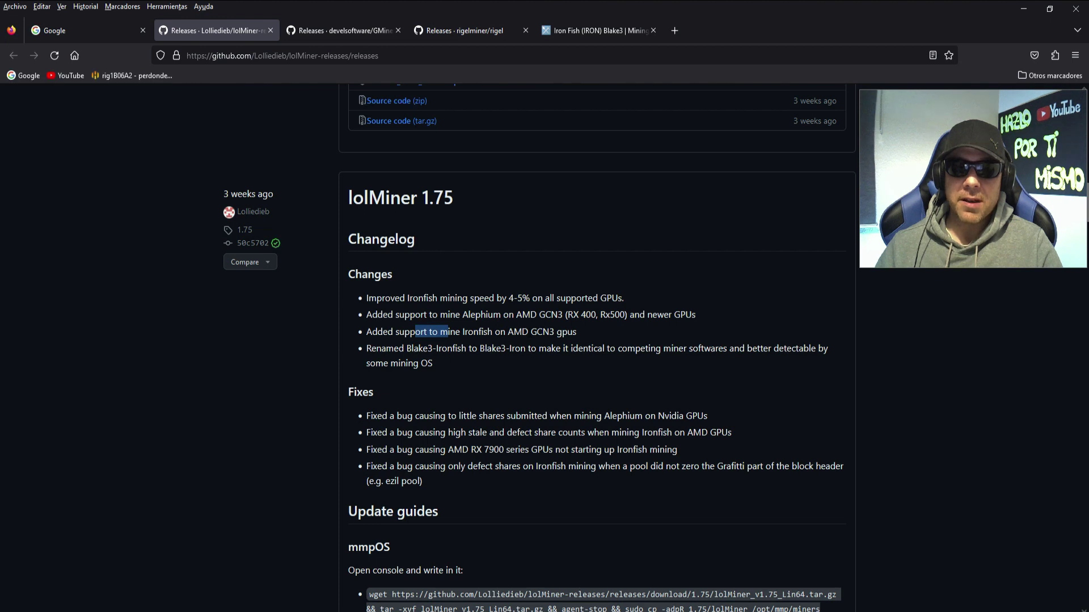
# Examine the lolMiner 1.74 release notes for the Ironfish algorithm option and the supported graphics cards
pyautogui.scroll(-15, 530, 330)
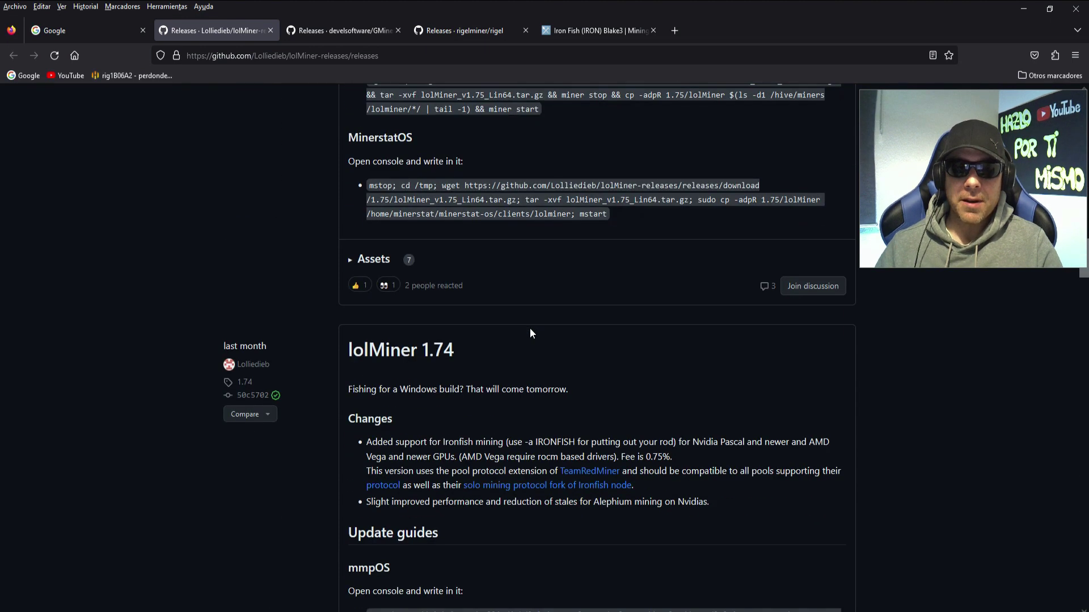
pyautogui.scroll(-2, 530, 330)
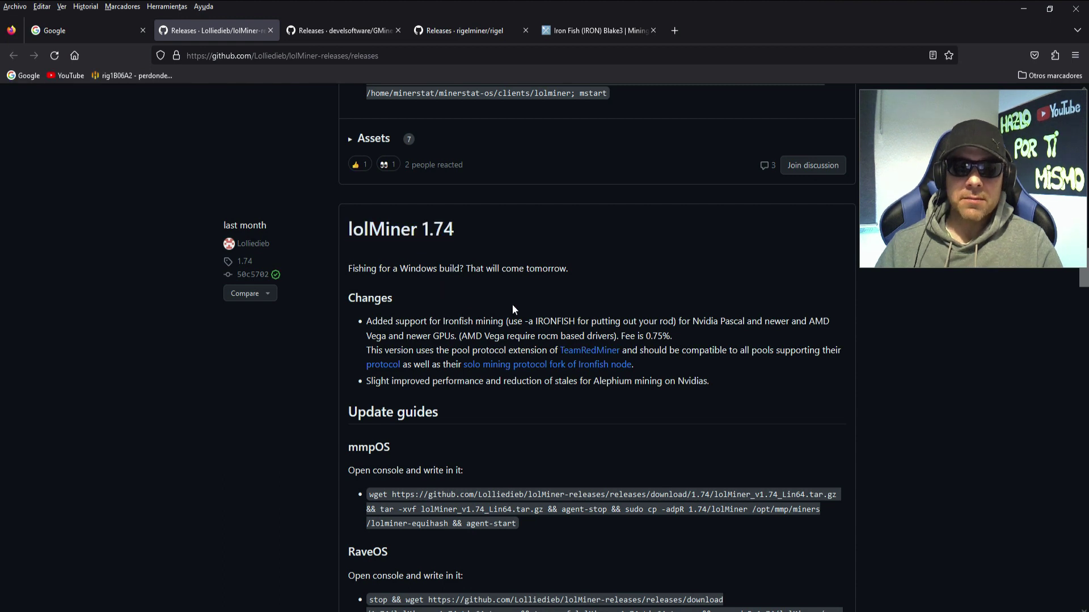
pyautogui.moveTo(543, 321); pyautogui.dragTo(574, 321)
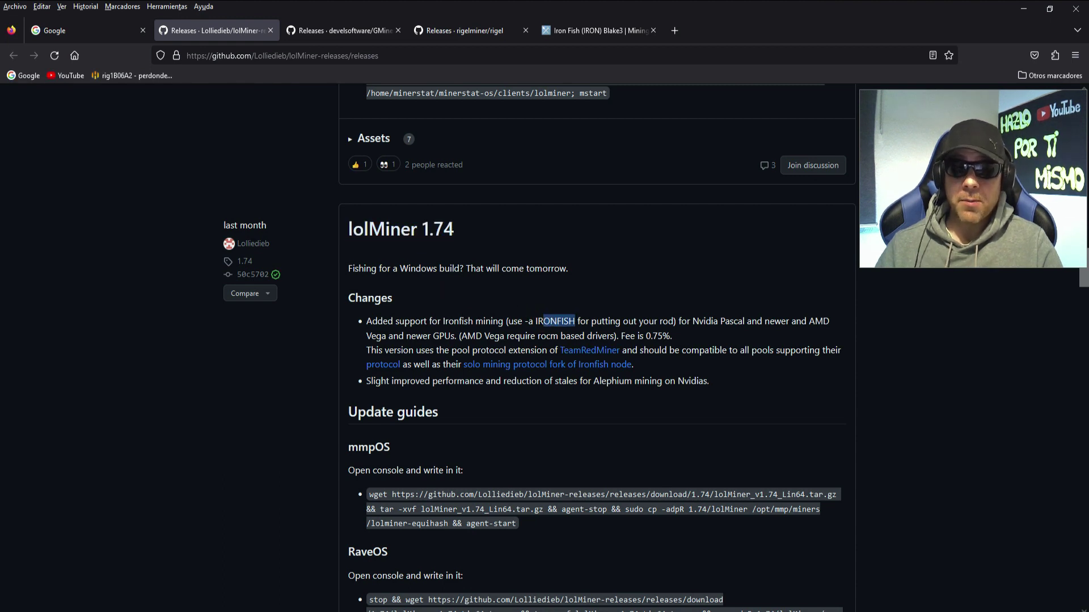
pyautogui.click(572, 292)
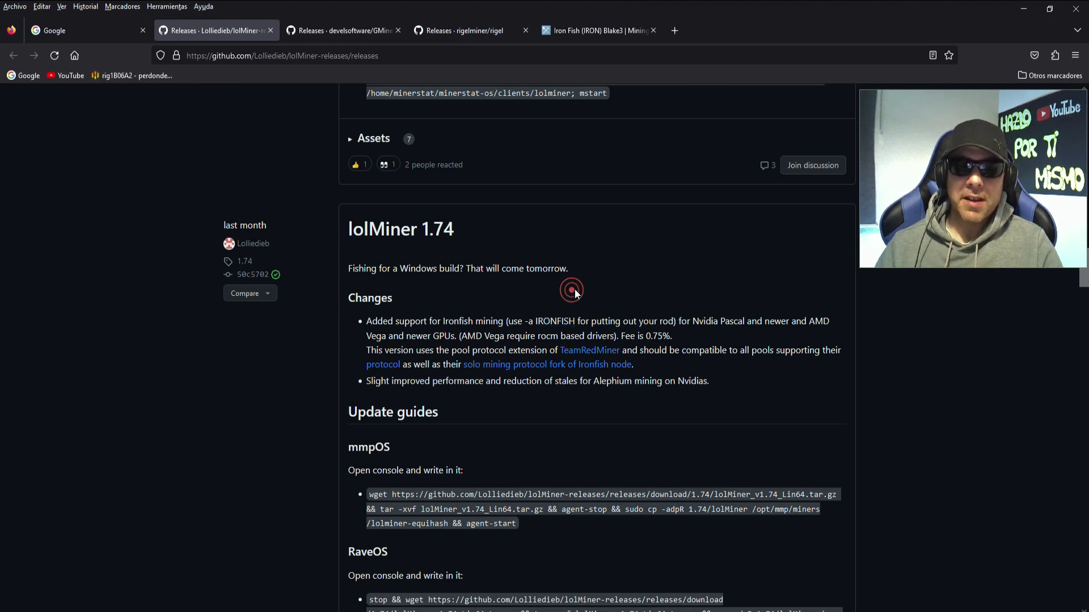
pyautogui.moveTo(700, 322); pyautogui.dragTo(719, 322)
pyautogui.click(810, 321)
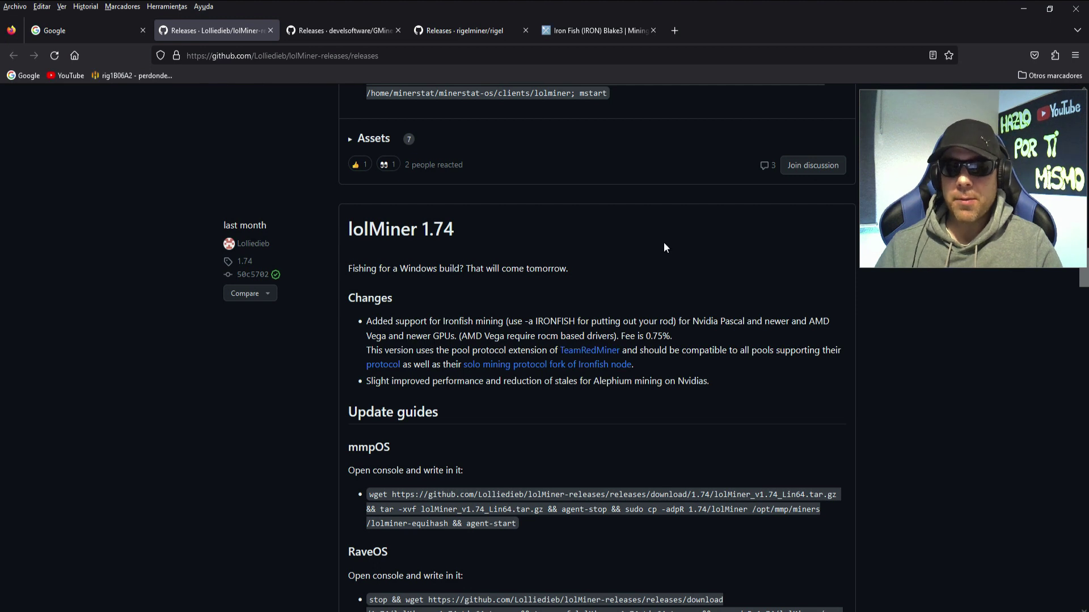
# Go back to the latest lolMiner release, 1.76, and look over its change list again
pyautogui.scroll(5, 639, 261)
pyautogui.scroll(10, 643, 302)
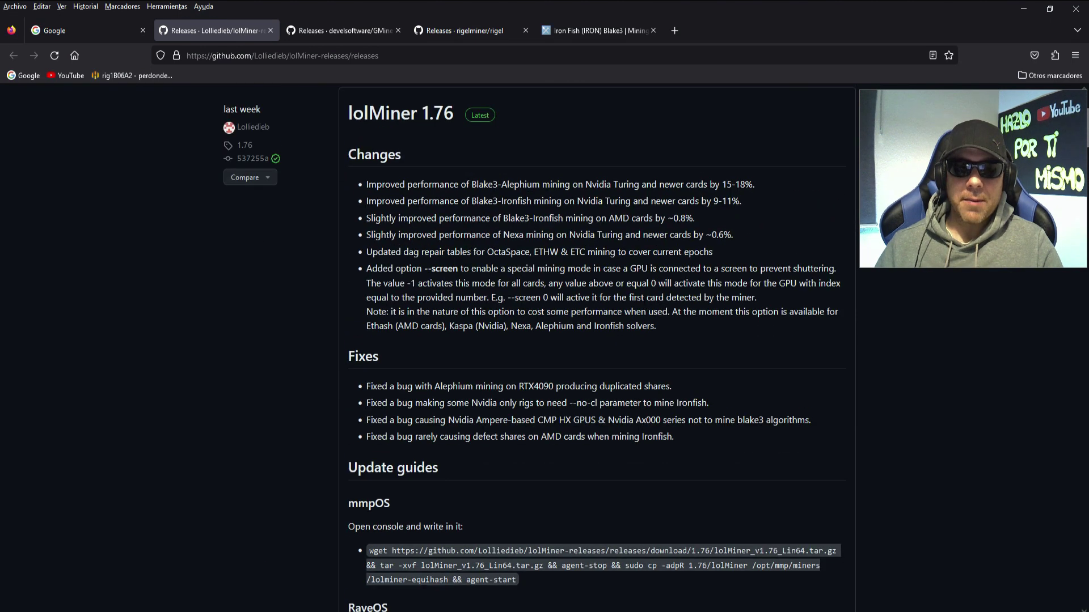
pyautogui.scroll(-1, 643, 304)
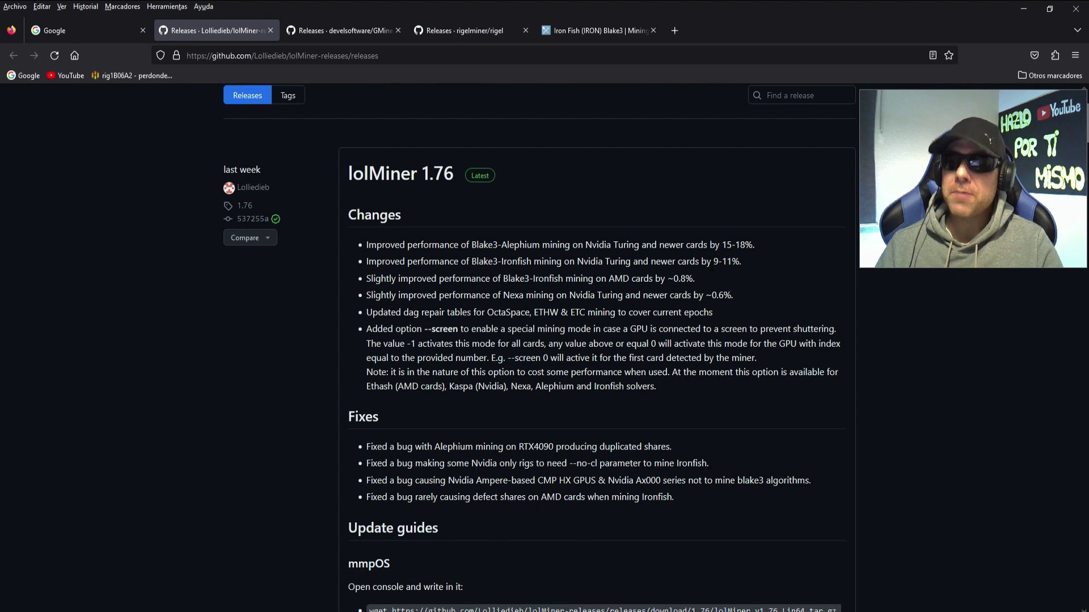
pyautogui.scroll(2, 377, 204)
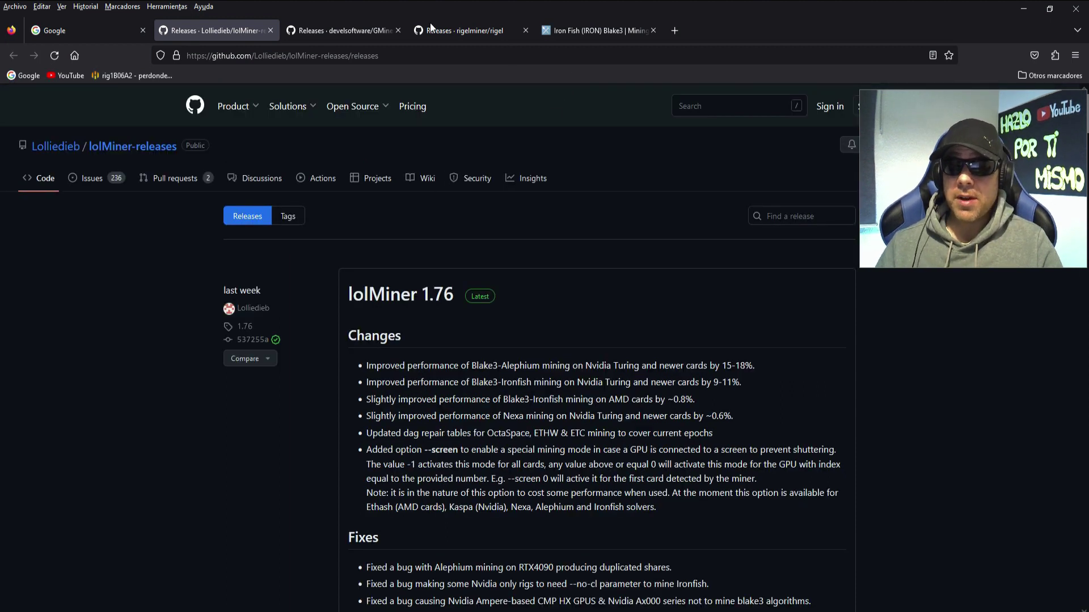
# Switch to the GMiner releases page and examine the IronFish entries for versions 3.40 and 3.39
pyautogui.click(352, 31)
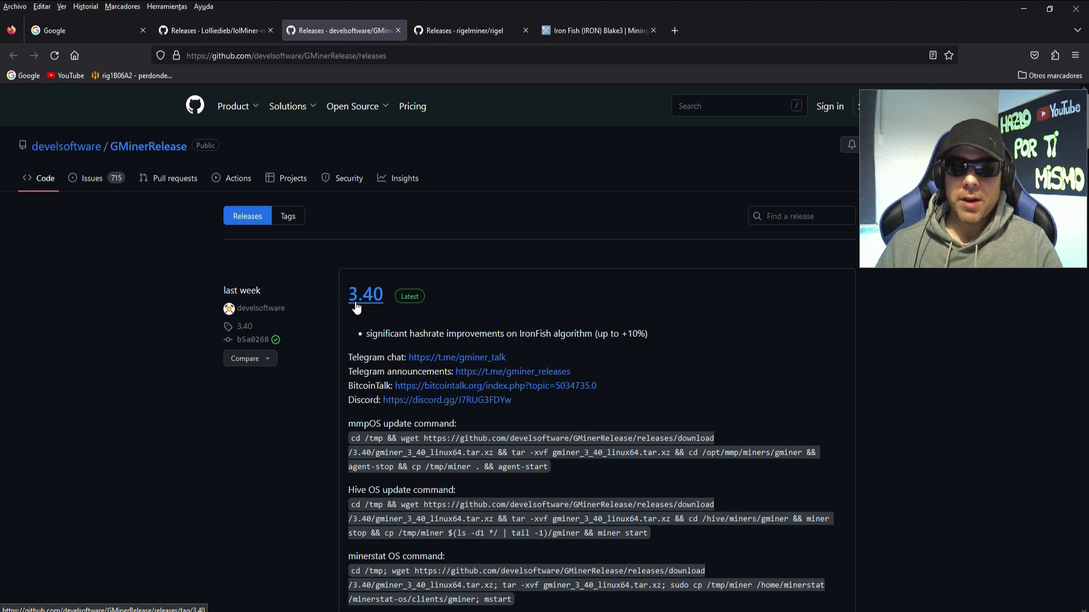
pyautogui.moveTo(414, 335); pyautogui.dragTo(579, 335)
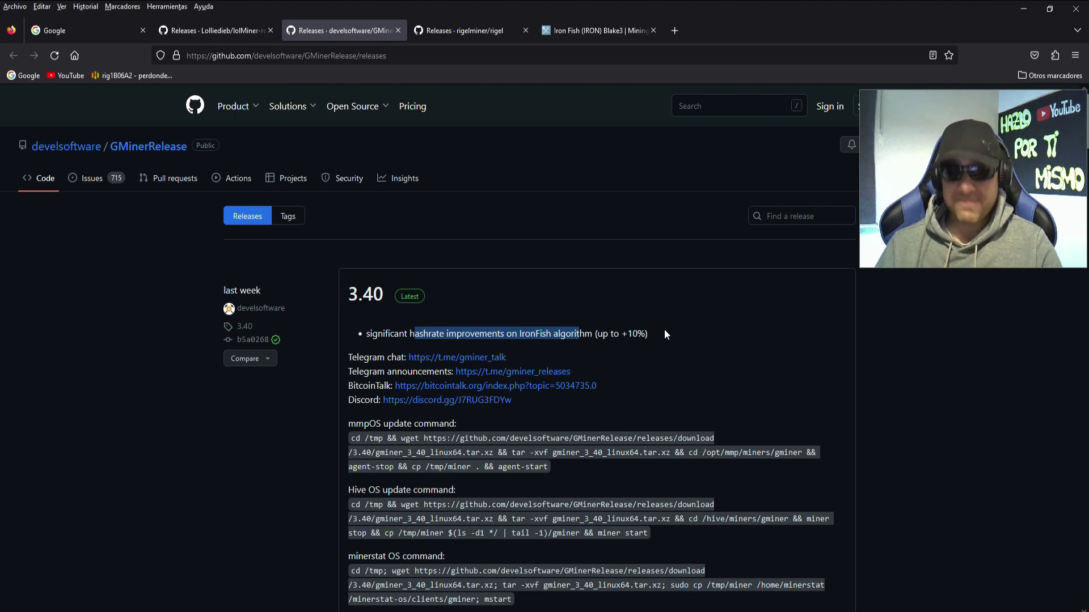
pyautogui.scroll(-5, 313, 418)
pyautogui.scroll(-3, 316, 419)
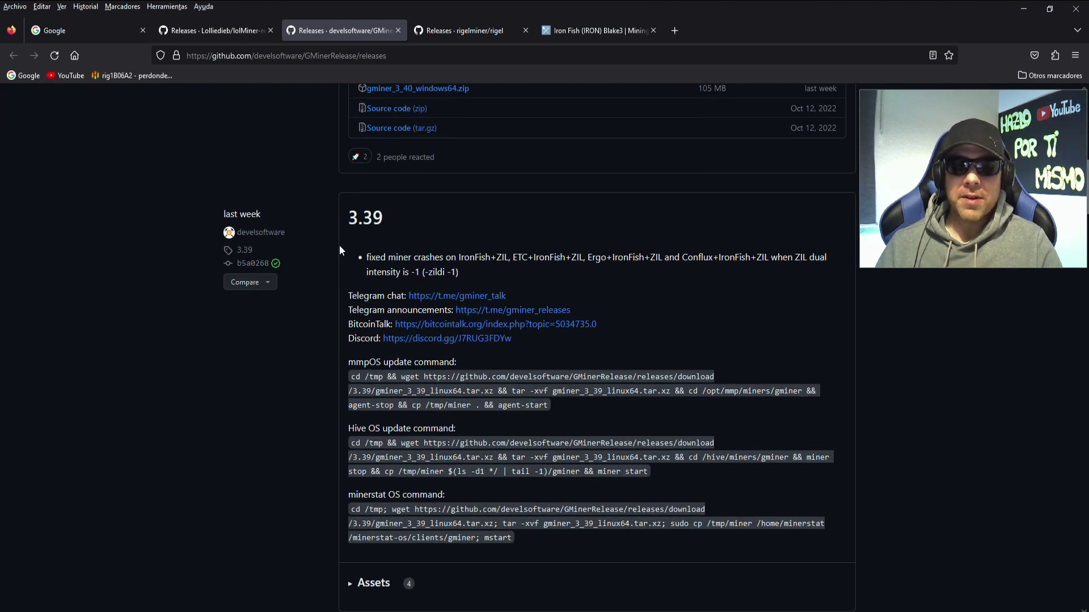
pyautogui.moveTo(380, 258); pyautogui.dragTo(489, 259)
pyautogui.click(484, 261)
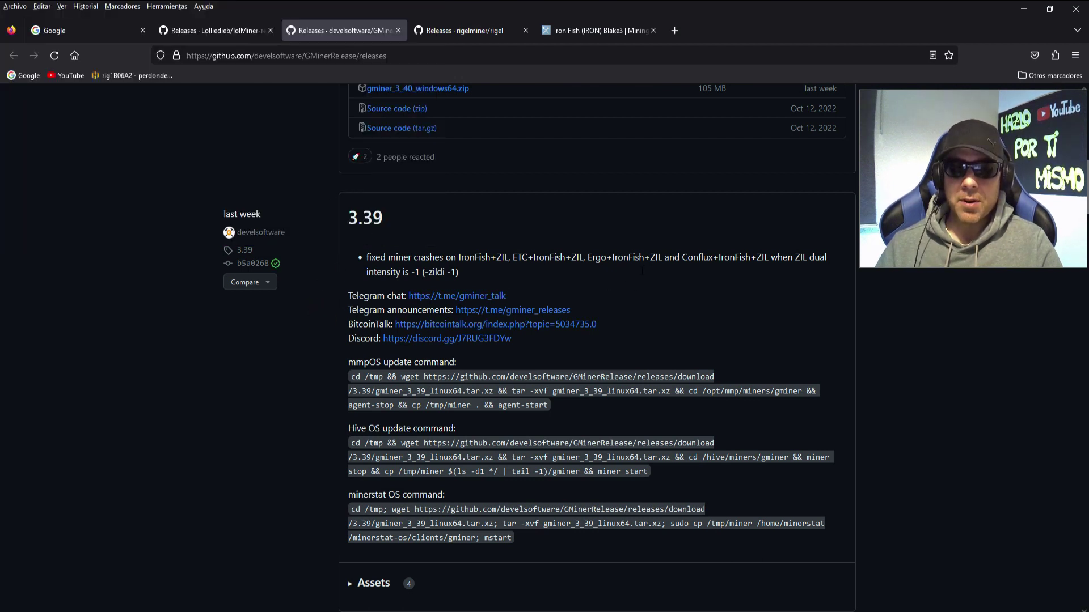
# Examine the IronFish solvers listed for GMiner 3.38 and recheck the hashrate note of version 3.40
pyautogui.scroll(-6, 310, 407)
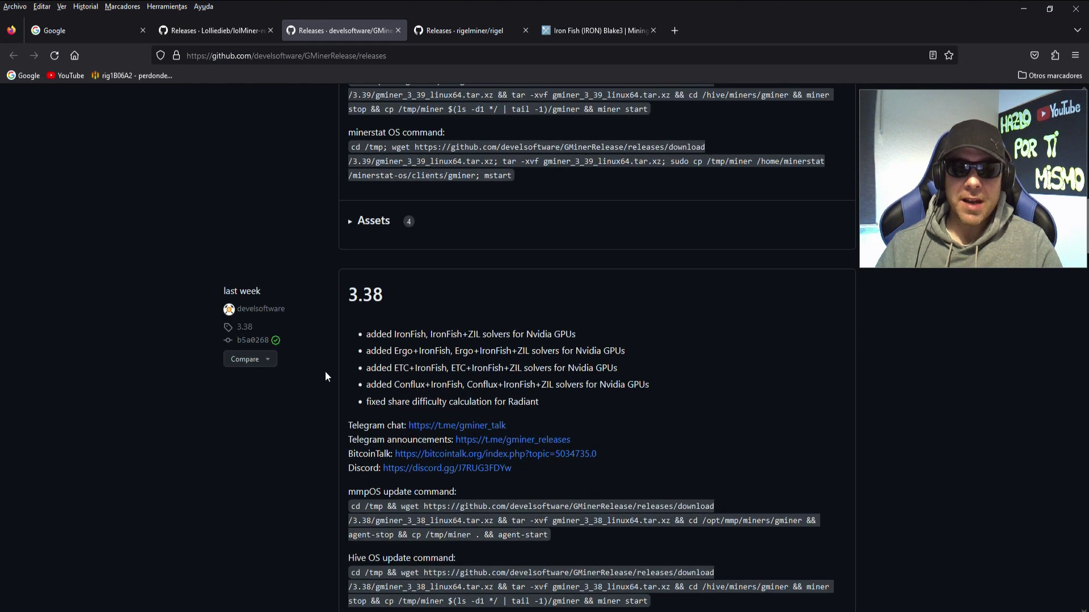
pyautogui.moveTo(376, 335); pyautogui.dragTo(454, 335)
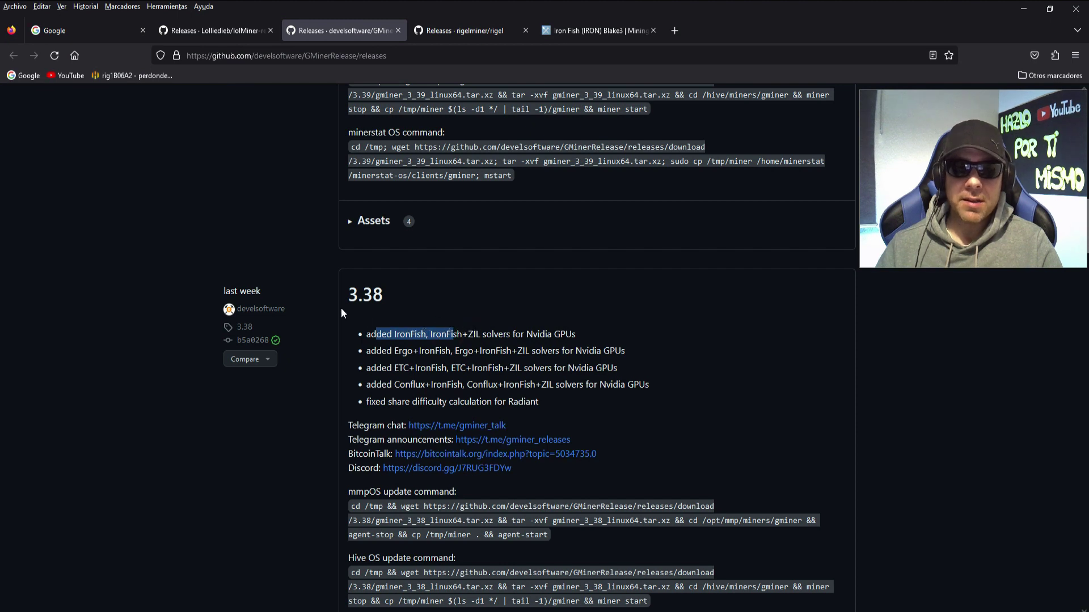
pyautogui.click(411, 356)
pyautogui.moveTo(412, 356); pyautogui.dragTo(430, 351)
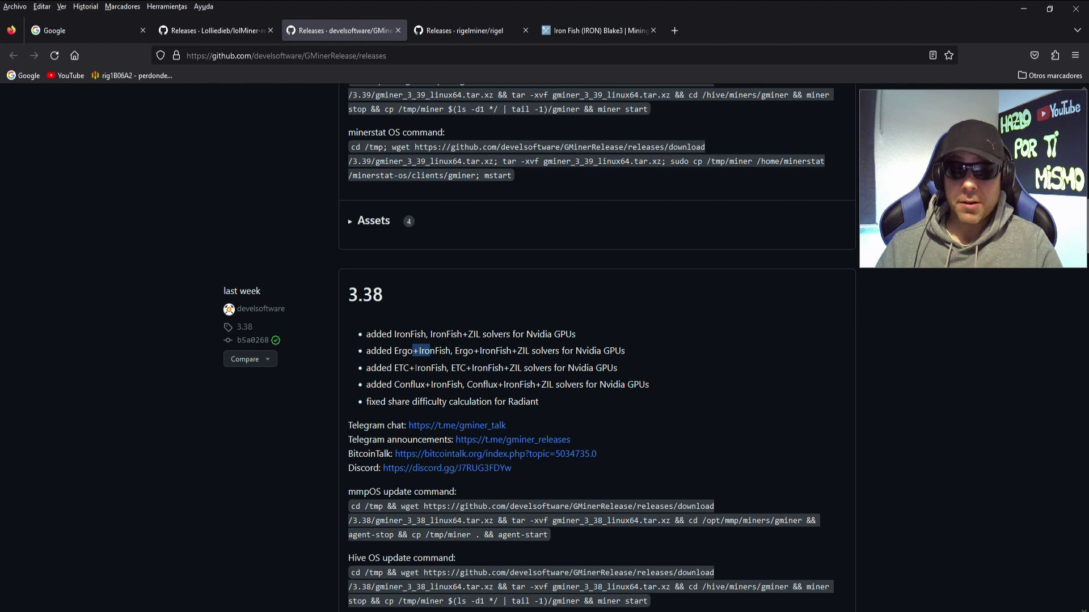
pyautogui.scroll(15, 300, 443)
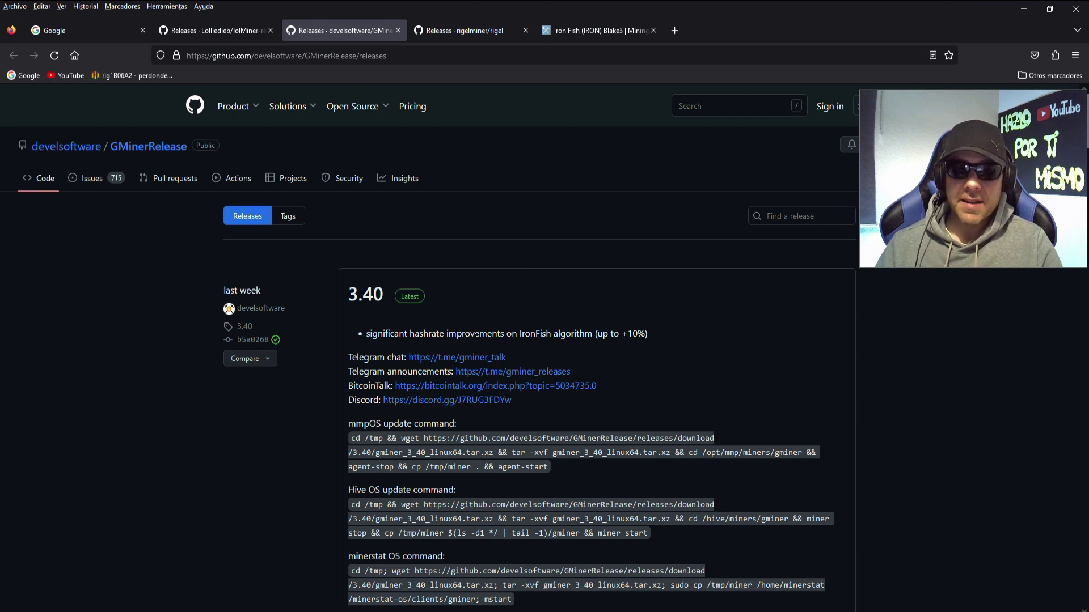
pyautogui.moveTo(475, 335); pyautogui.dragTo(614, 334)
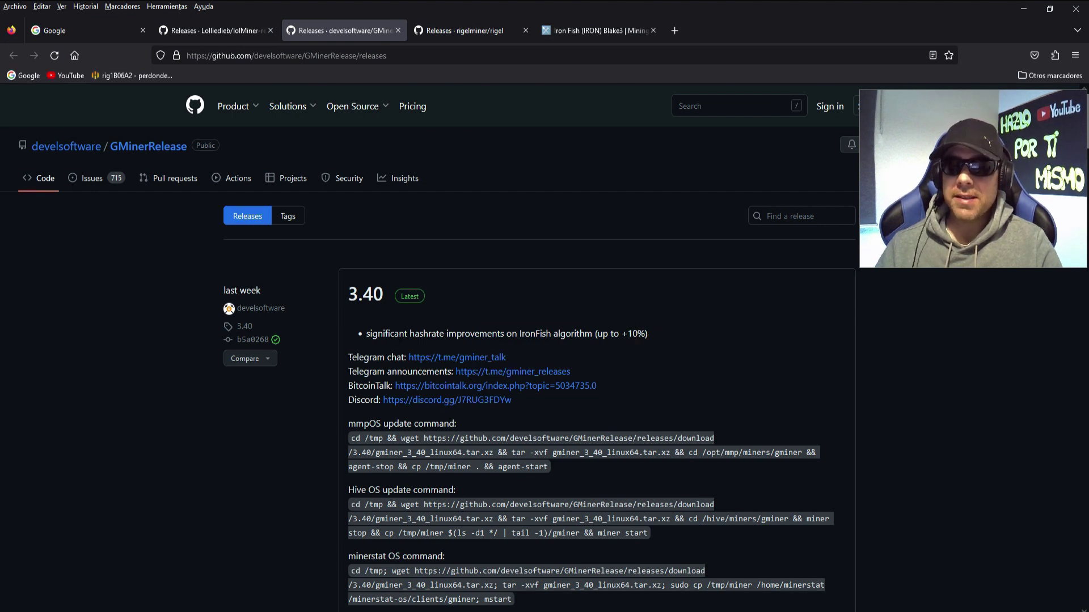
# Switch to the rigelminer/rigel repository and open its full list of releases
pyautogui.click(448, 29)
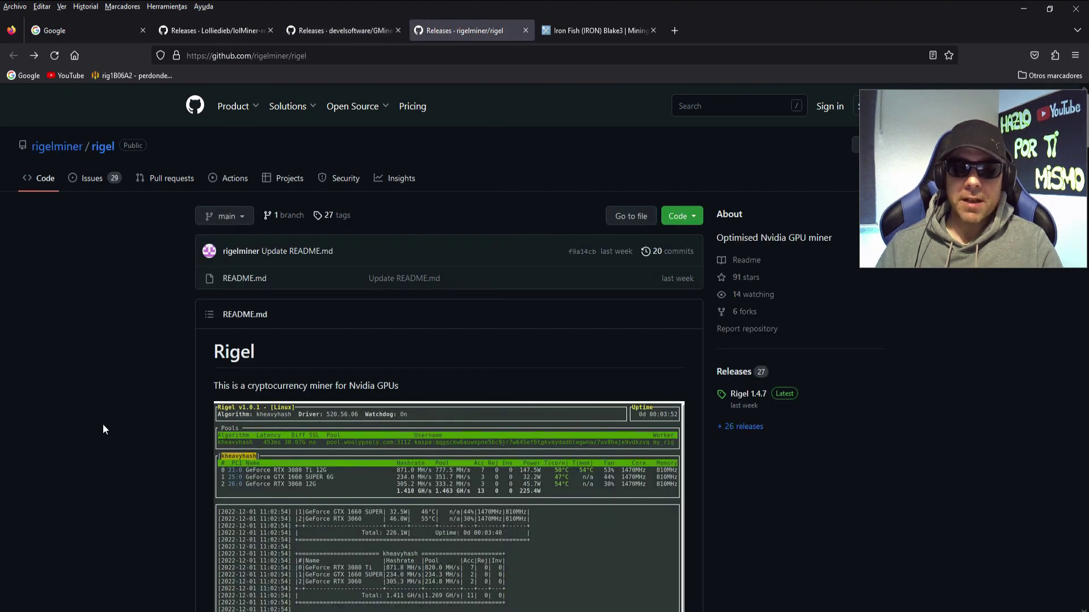
pyautogui.scroll(-4, 122, 377)
pyautogui.scroll(4, 358, 289)
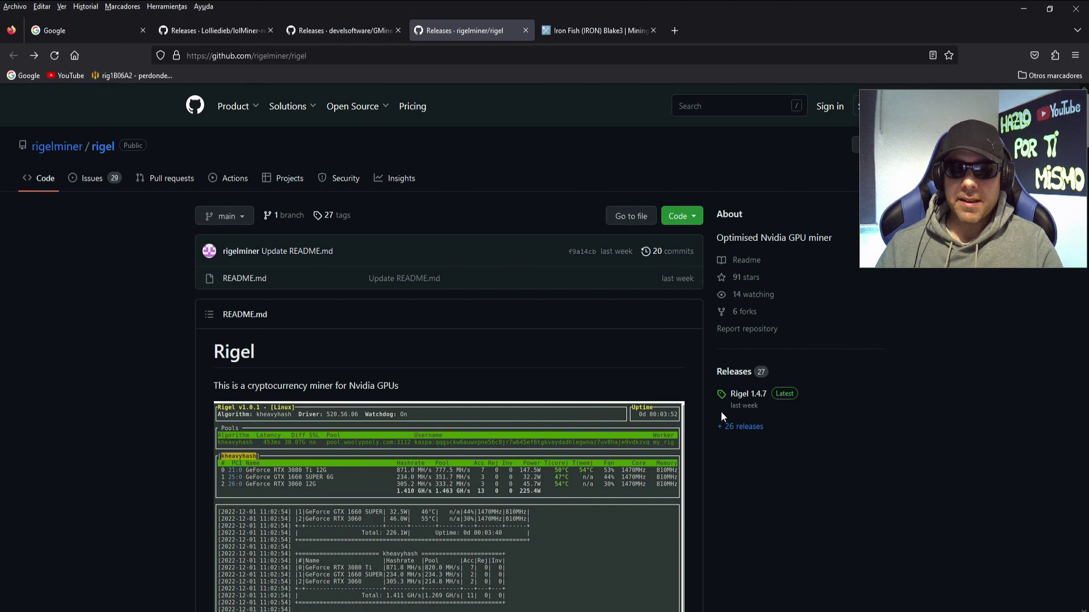
pyautogui.click(748, 428)
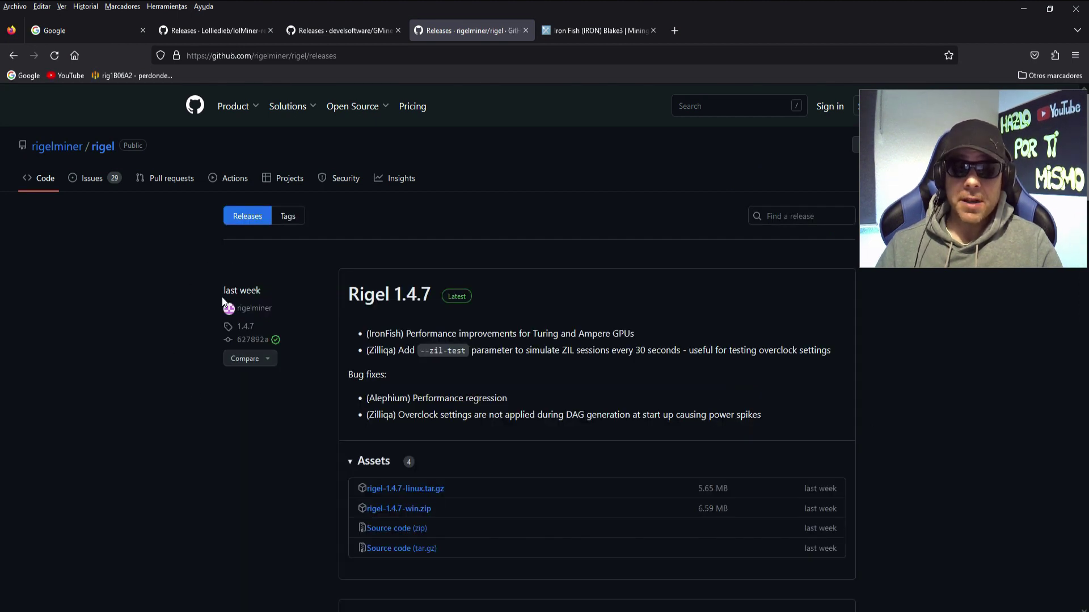
# Examine the release date of Rigel 1.4.7 and the IronFish notes of releases 1.4.7 through 1.4.5
pyautogui.moveTo(224, 290); pyautogui.dragTo(256, 290)
pyautogui.click(272, 286)
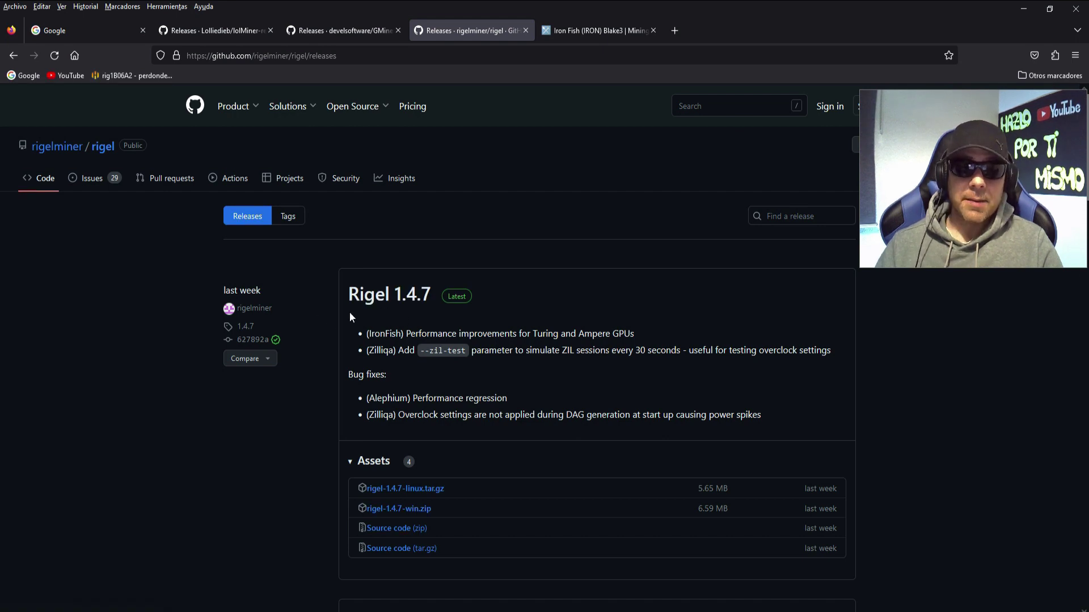
pyautogui.moveTo(366, 333); pyautogui.dragTo(477, 334)
pyautogui.click(301, 400)
pyautogui.scroll(-1, 310, 398)
pyautogui.scroll(-5, 311, 400)
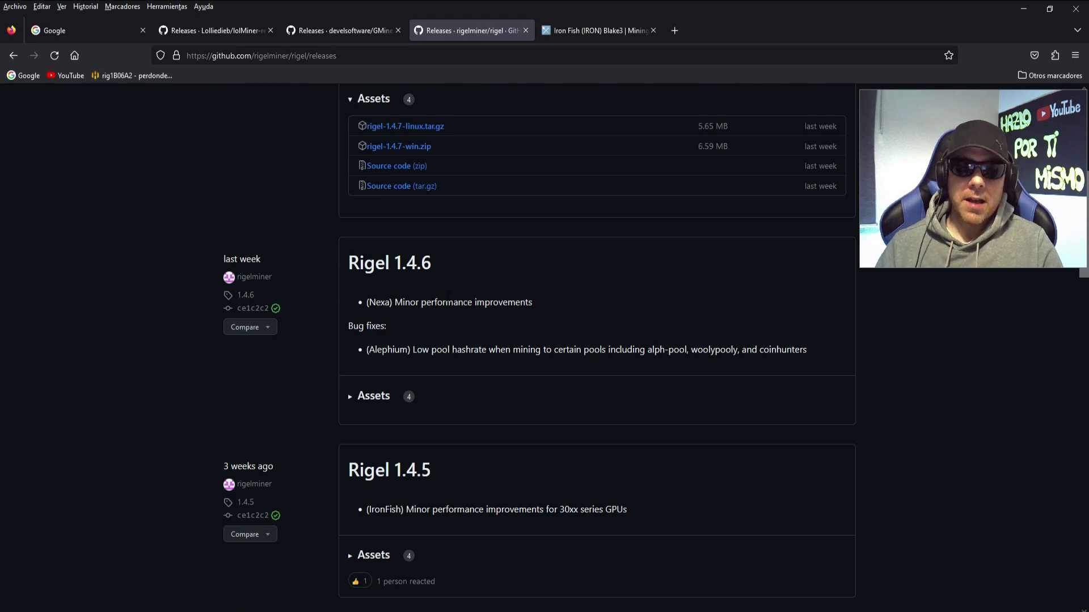
pyautogui.scroll(-1, 328, 376)
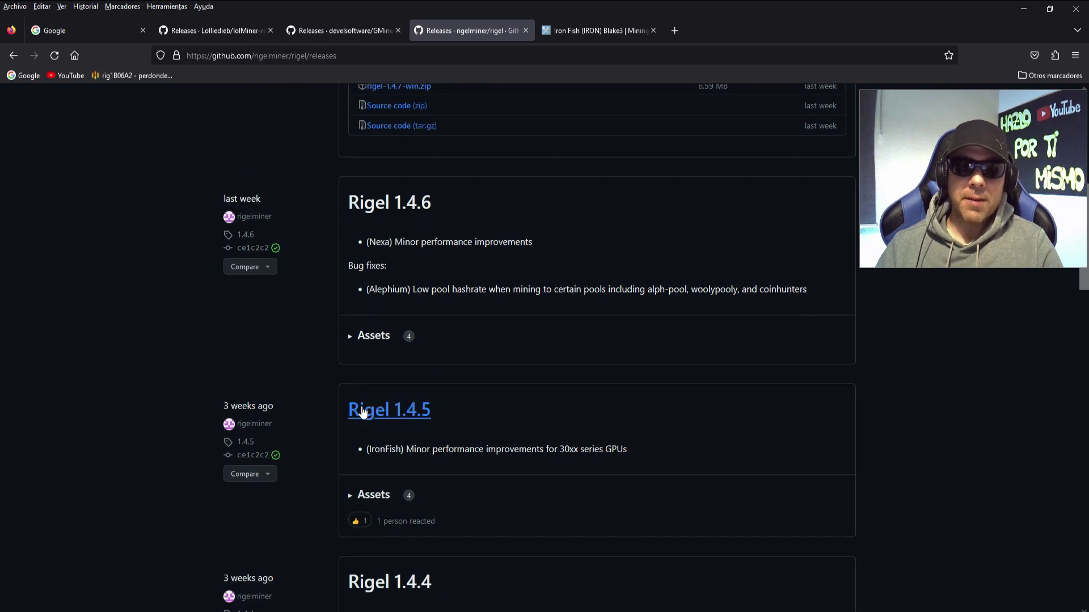
pyautogui.moveTo(418, 449); pyautogui.dragTo(581, 449)
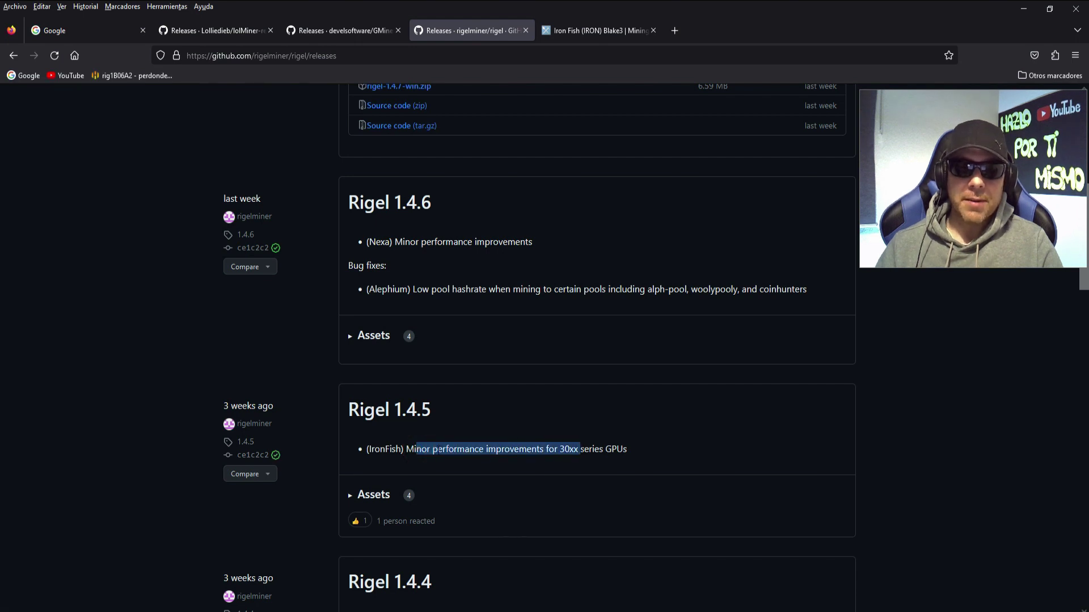
pyautogui.click(437, 450)
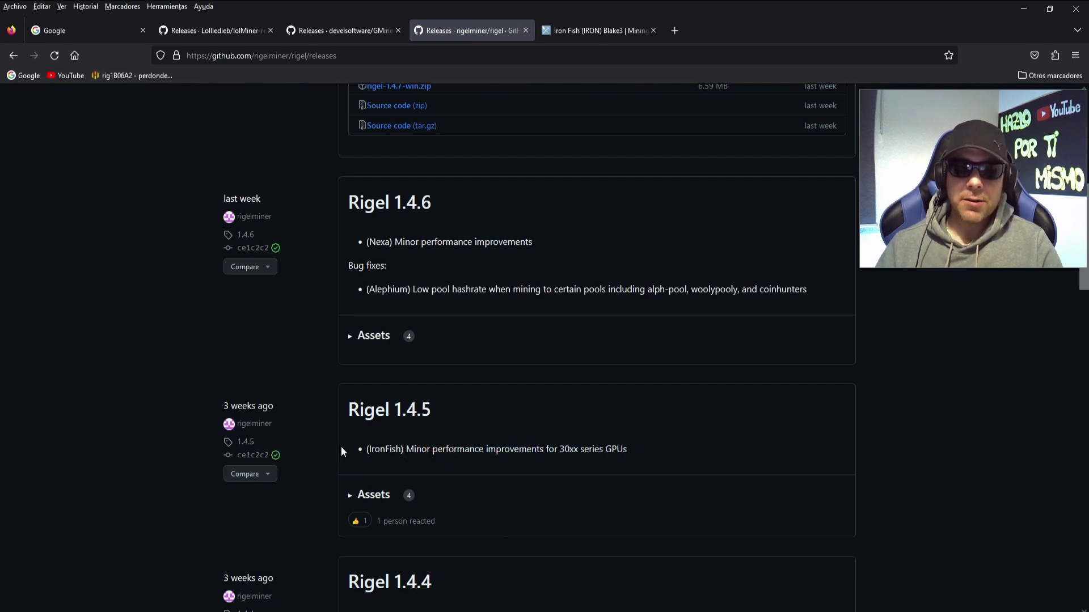
# Examine the IronFish performance and pool support notes of Rigel releases 1.4.4, 1.4.3 and 1.4.2
pyautogui.scroll(-3, 314, 453)
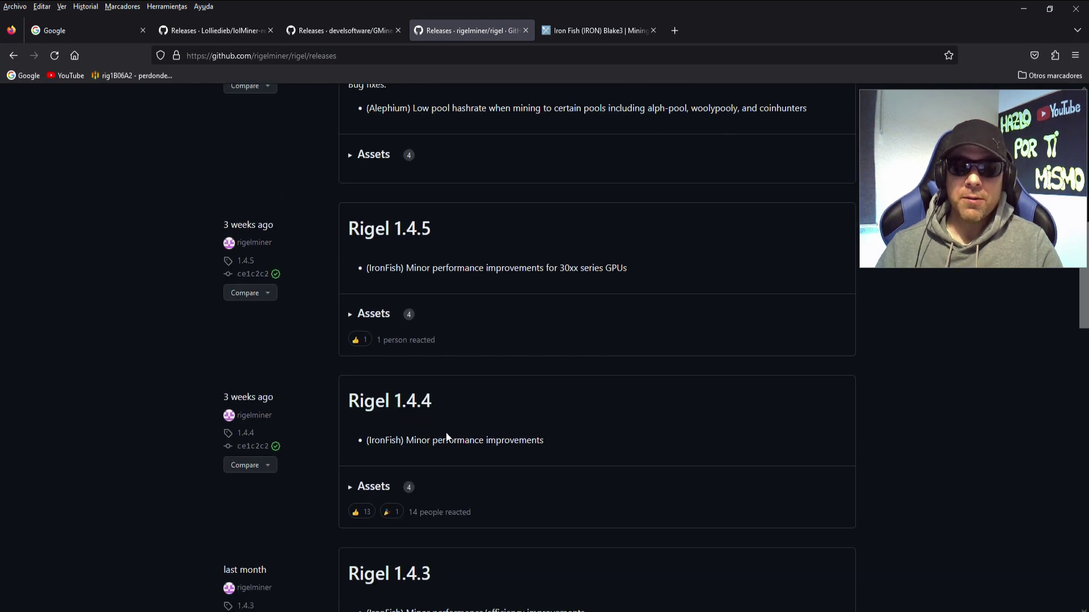
pyautogui.moveTo(397, 440); pyautogui.dragTo(519, 440)
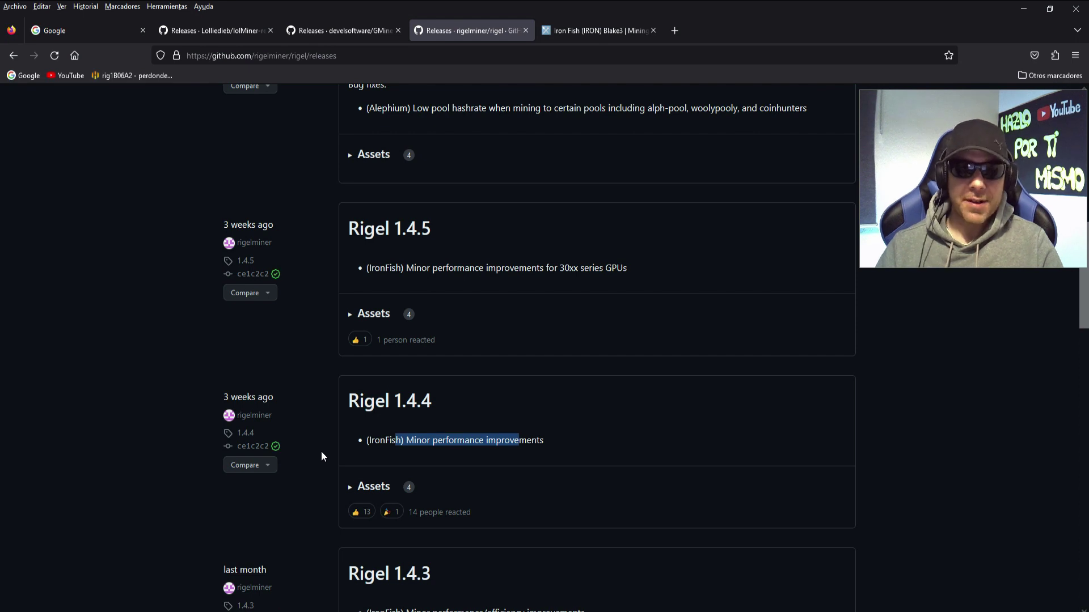
pyautogui.scroll(-5, 321, 451)
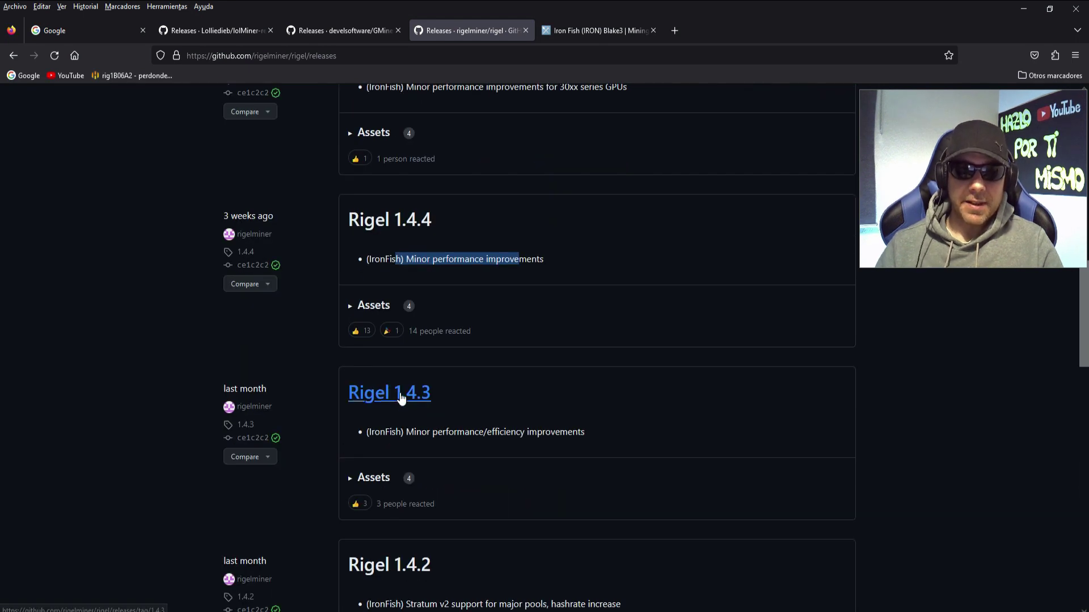
pyautogui.click(412, 434)
pyautogui.moveTo(412, 434); pyautogui.dragTo(389, 433)
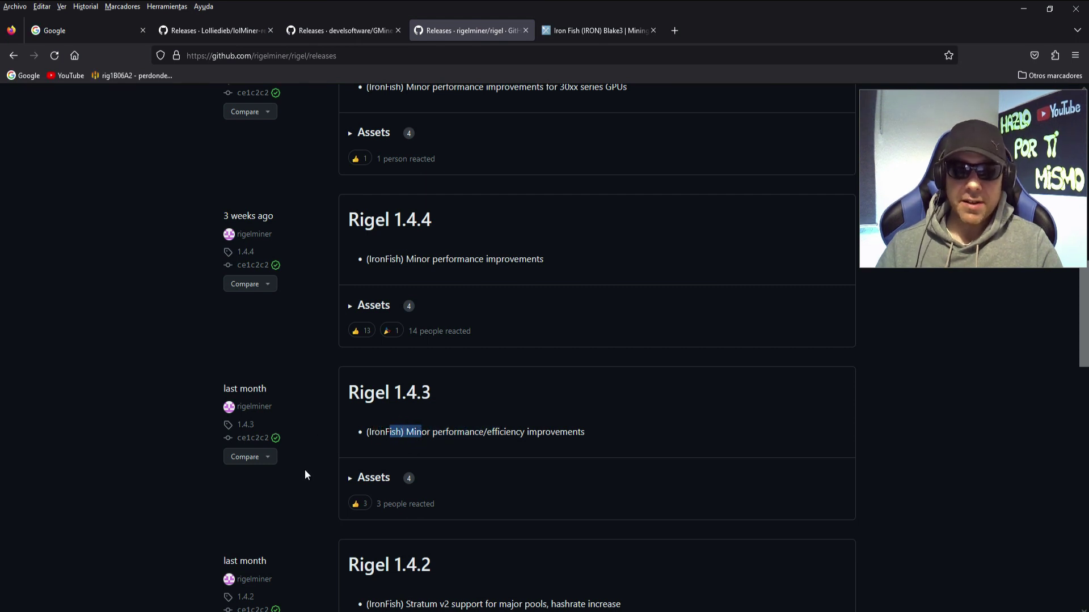
pyautogui.scroll(-3, 361, 430)
pyautogui.moveTo(396, 423); pyautogui.dragTo(471, 423)
pyautogui.moveTo(549, 423); pyautogui.dragTo(626, 420)
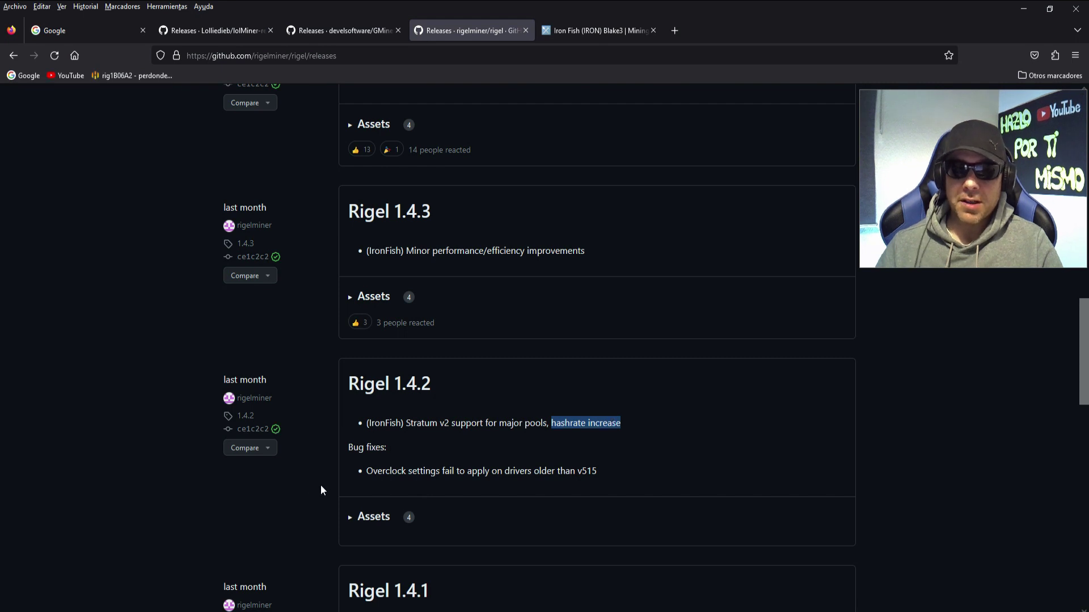
# Examine the ZIL countdown and pool compatibility notes of Rigel 1.4.1 and the IronFish support added in Rigel 1.4.0
pyautogui.scroll(-5, 321, 486)
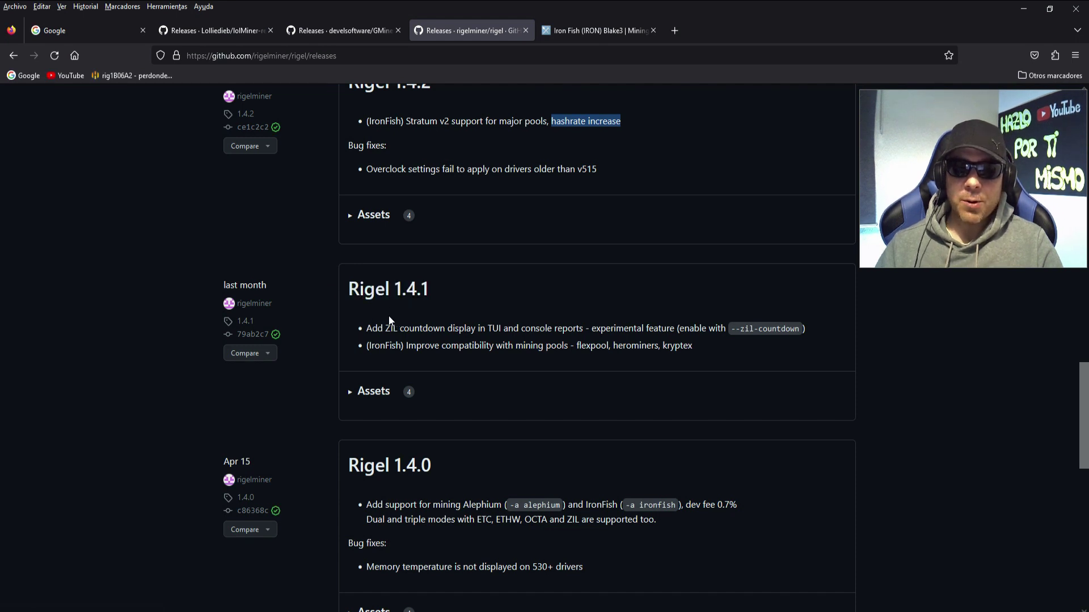
pyautogui.moveTo(372, 329); pyautogui.dragTo(398, 329)
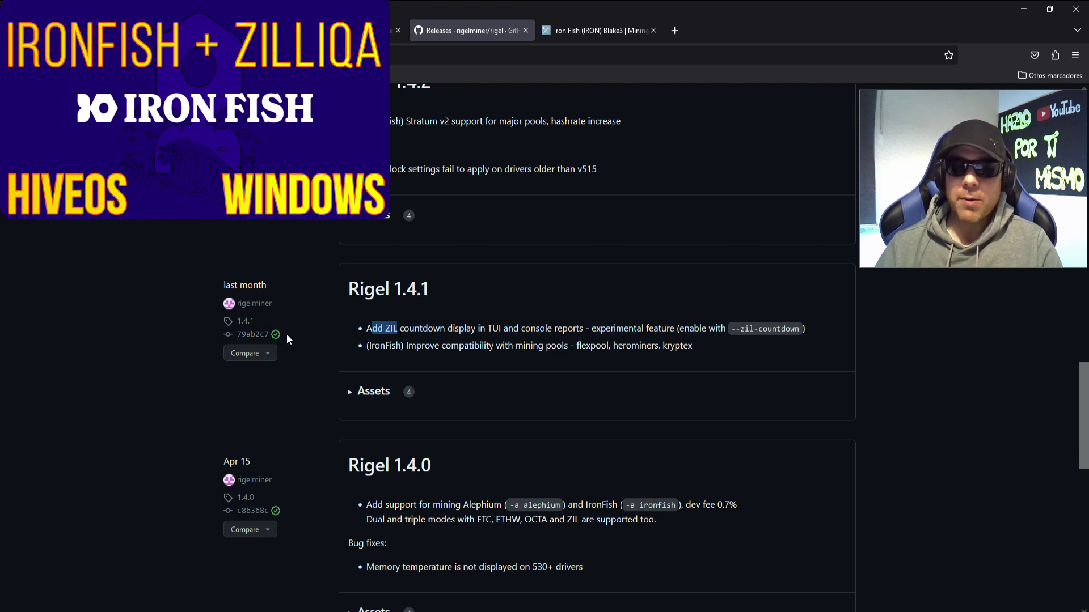
pyautogui.click(366, 458)
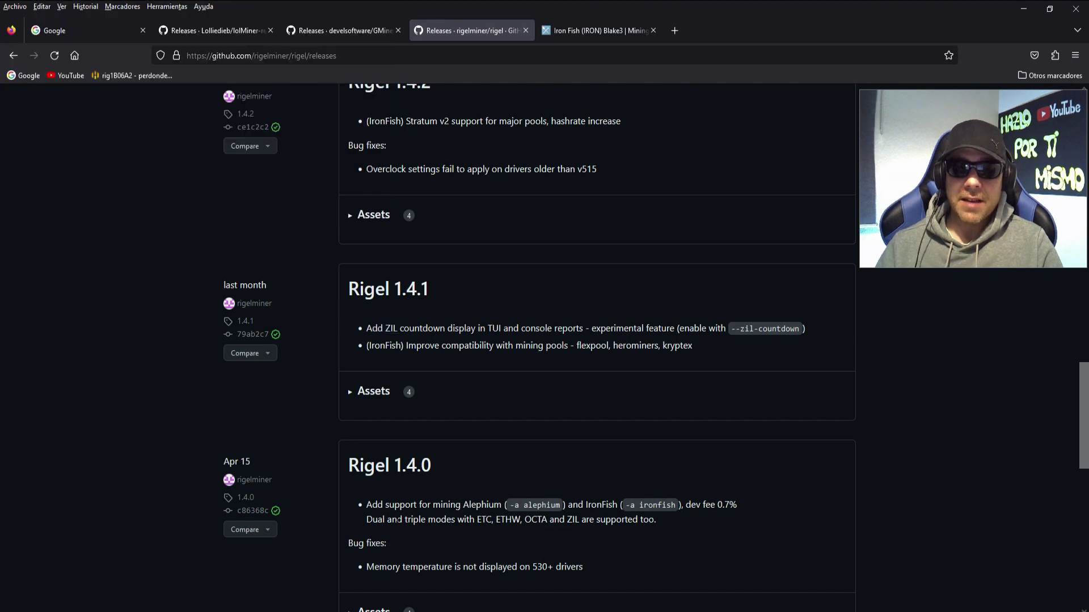
pyautogui.moveTo(394, 505); pyautogui.dragTo(463, 505)
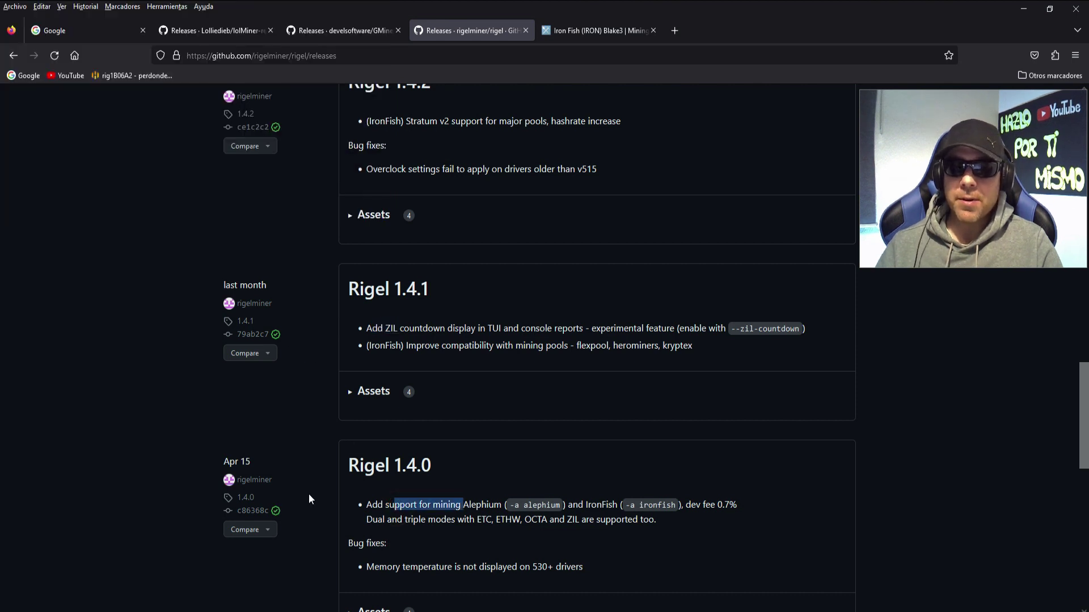
pyautogui.scroll(20, 312, 457)
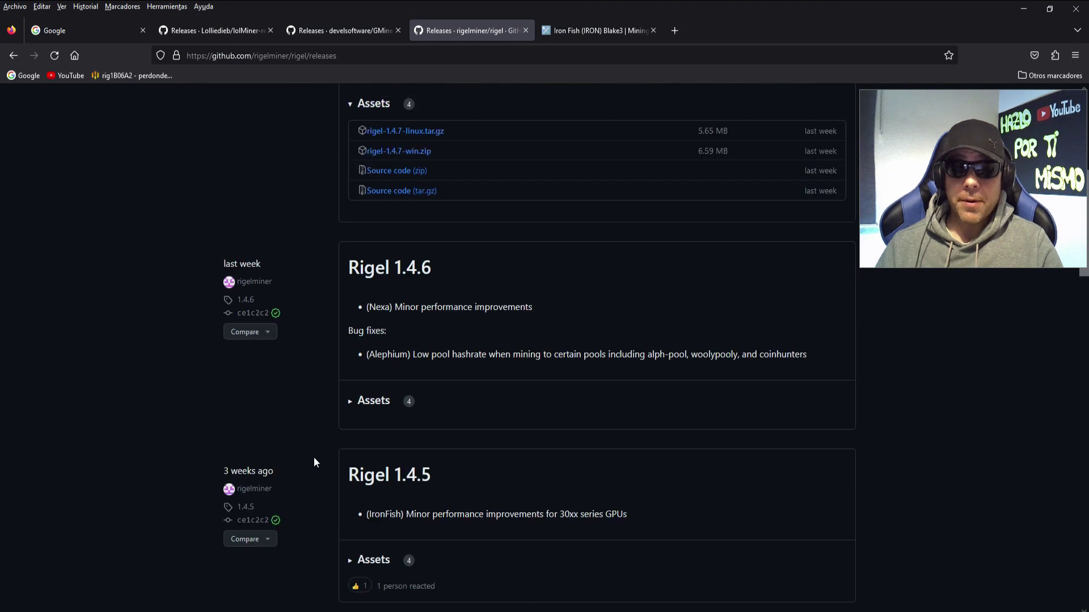
pyautogui.scroll(3, 316, 466)
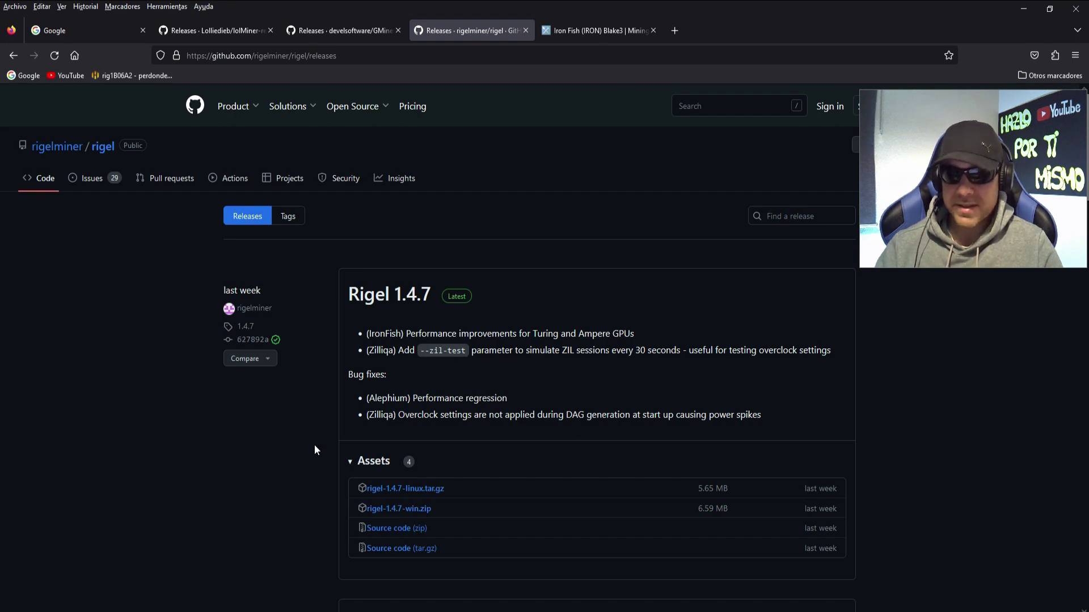
# Switch to the lolMiner releases and recheck the Blake3-Alephium and Blake3-Ironfish performance improvements listed for version 1.76
pyautogui.click(234, 29)
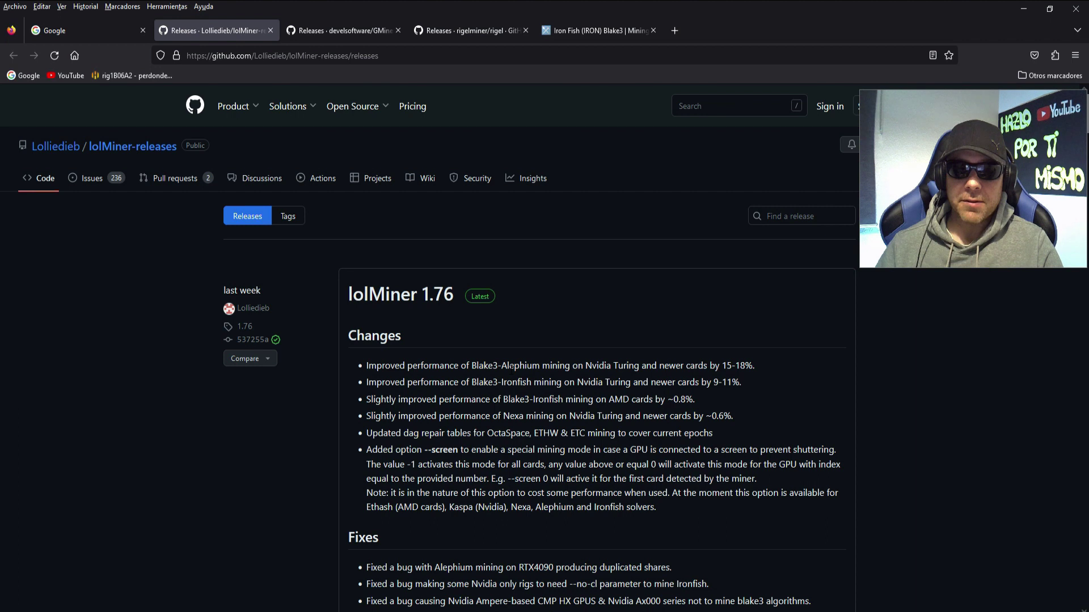
pyautogui.moveTo(514, 366); pyautogui.dragTo(539, 366)
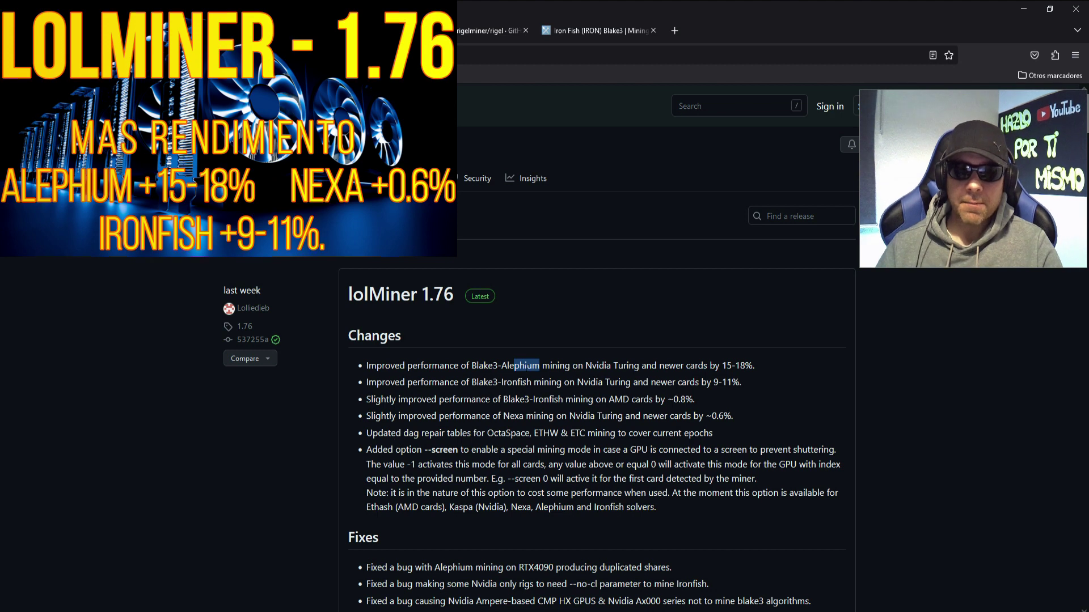
pyautogui.click(506, 363)
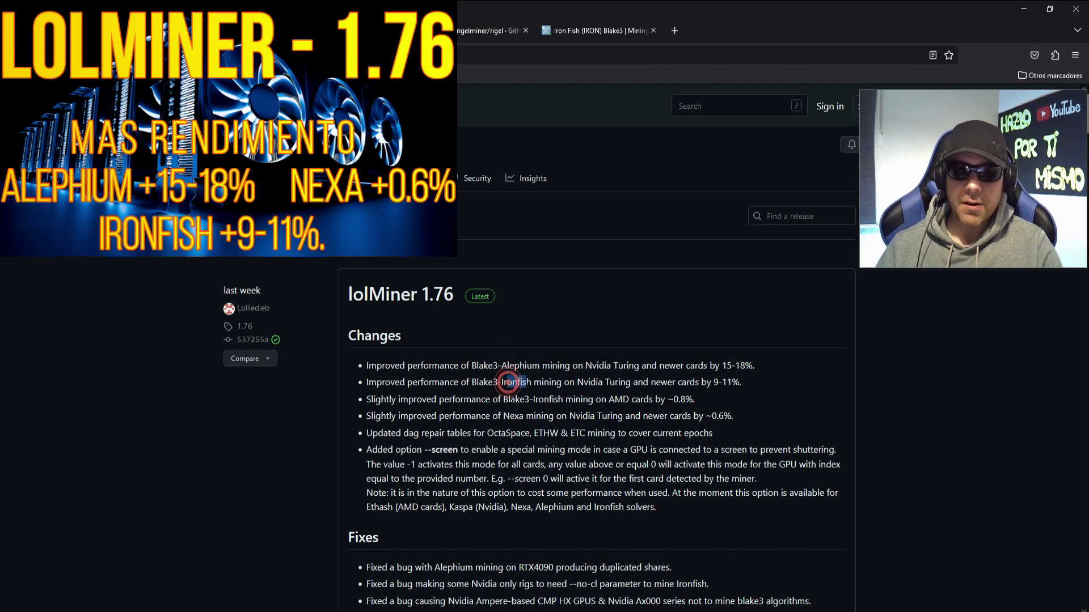
pyautogui.moveTo(549, 399); pyautogui.dragTo(506, 399)
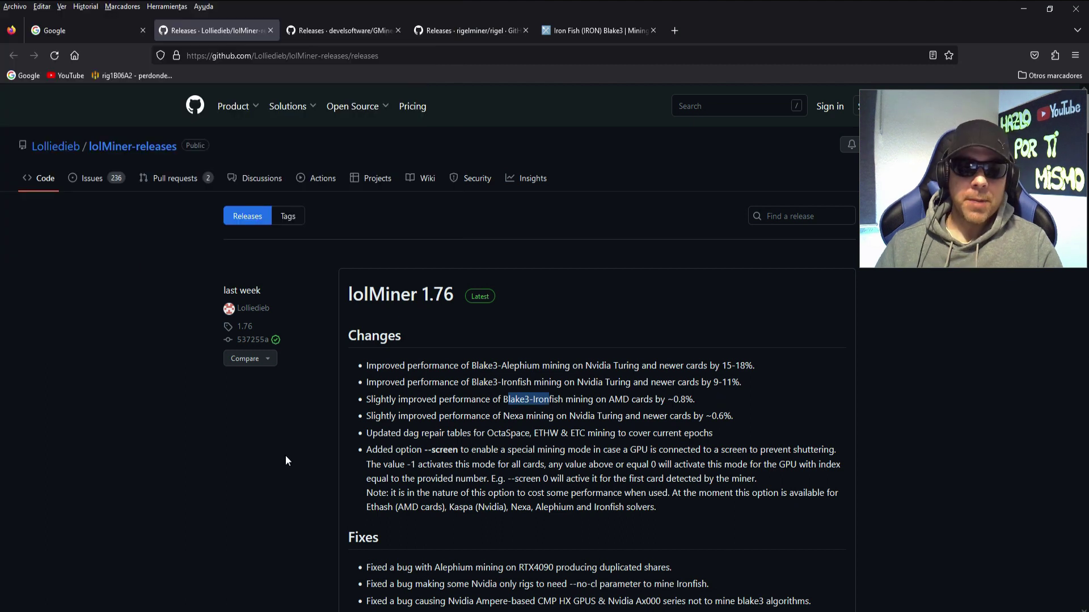
# Examine the fixes, the operating system update guides and the downloadable assets of lolMiner 1.76
pyautogui.scroll(-10, 285, 456)
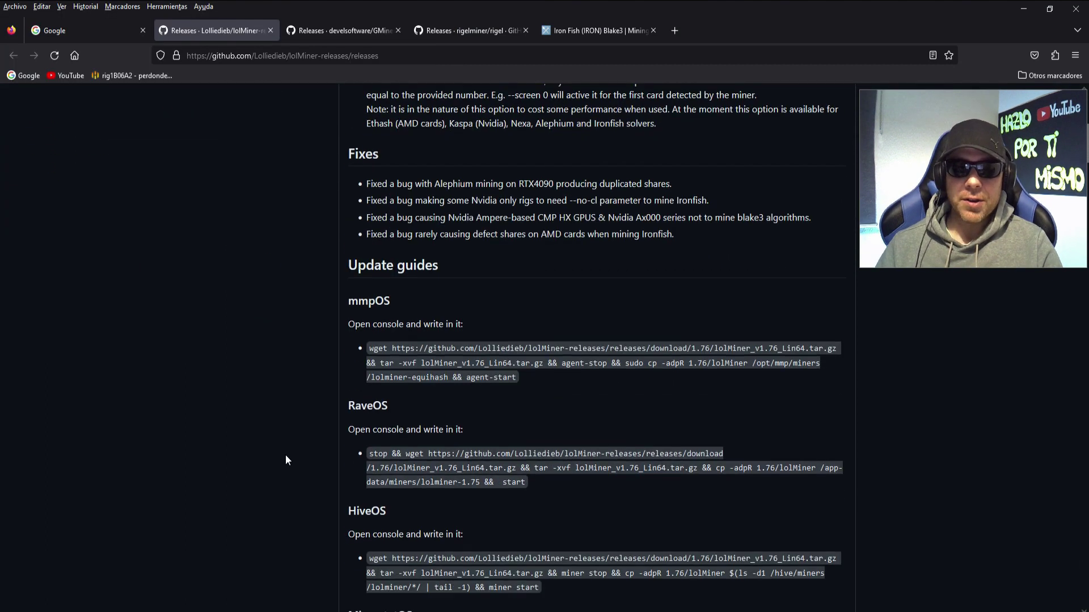
pyautogui.scroll(-1, 286, 460)
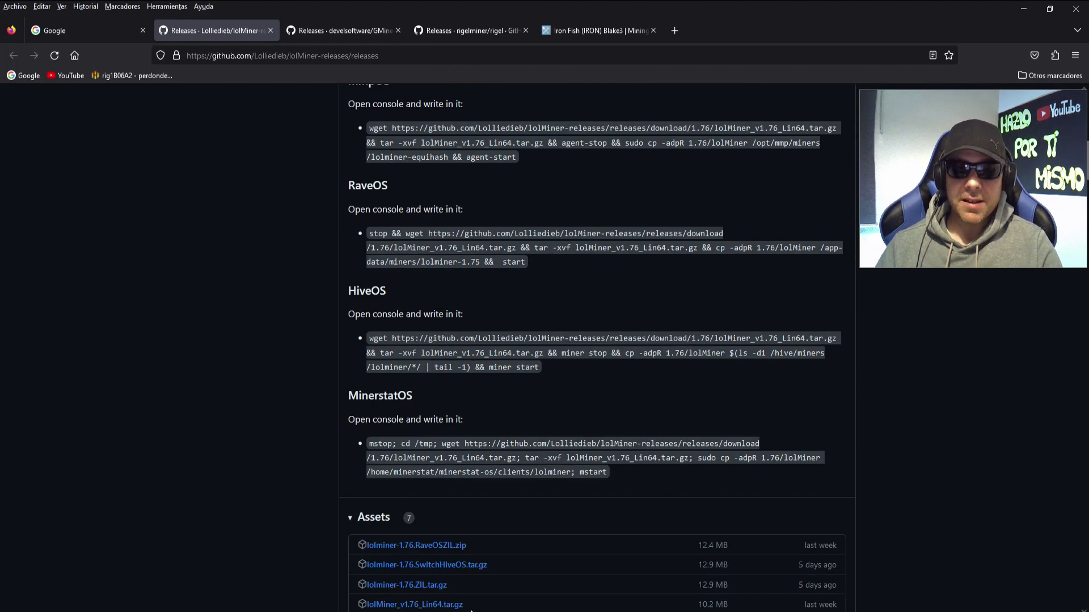
pyautogui.scroll(-1, 346, 520)
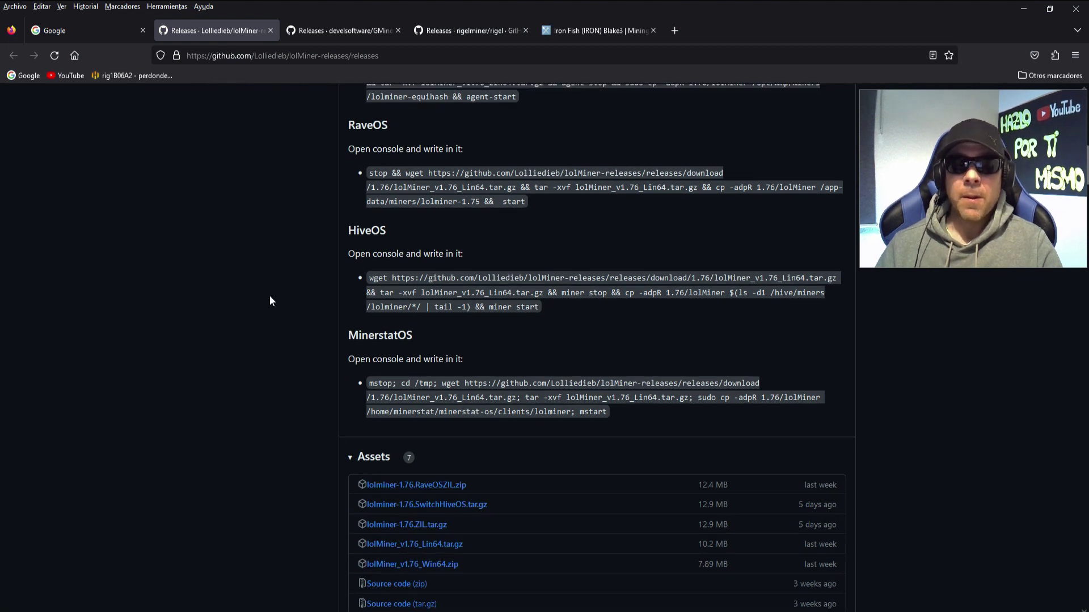
pyautogui.scroll(1, 270, 295)
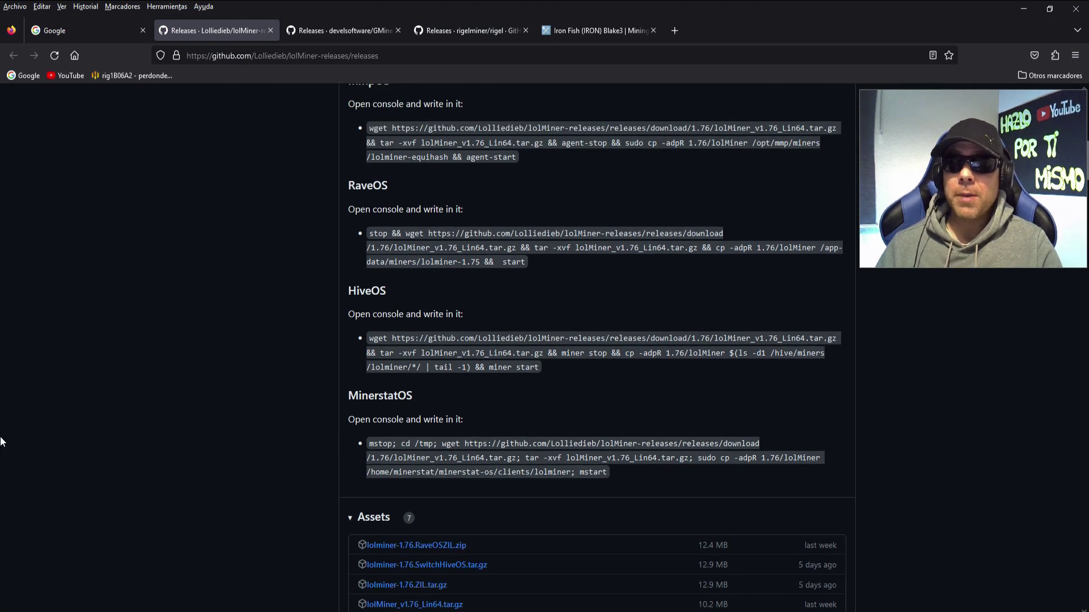
# Open the pruebas folder on the desktop and extract the Rigel 1.4.7, lolMiner 1.76 and GMiner 3.40 archives there
pyautogui.click(1076, 8)
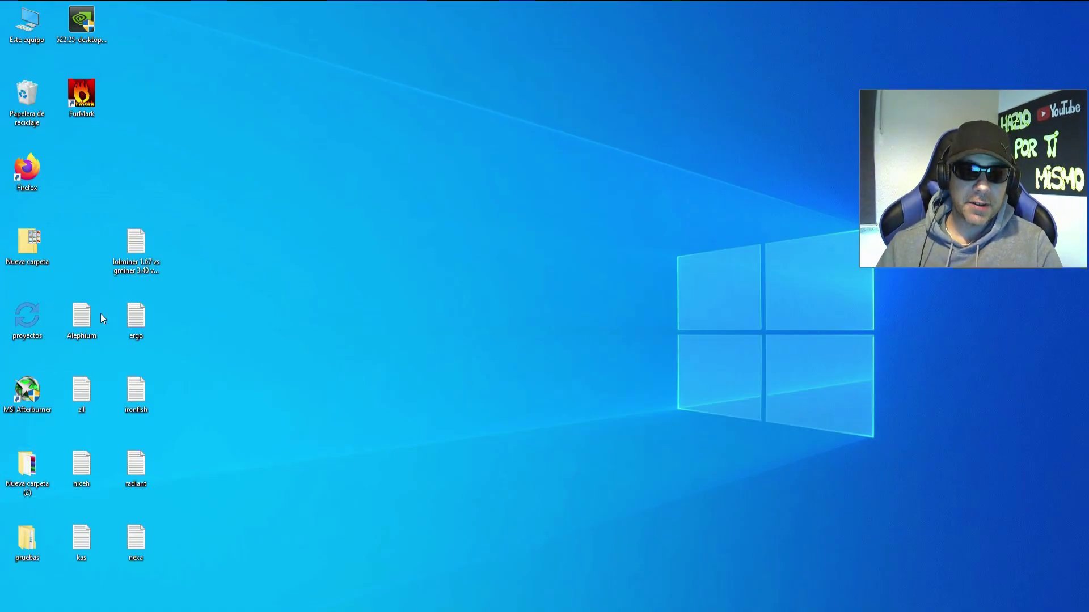
pyautogui.doubleClick(25, 539)
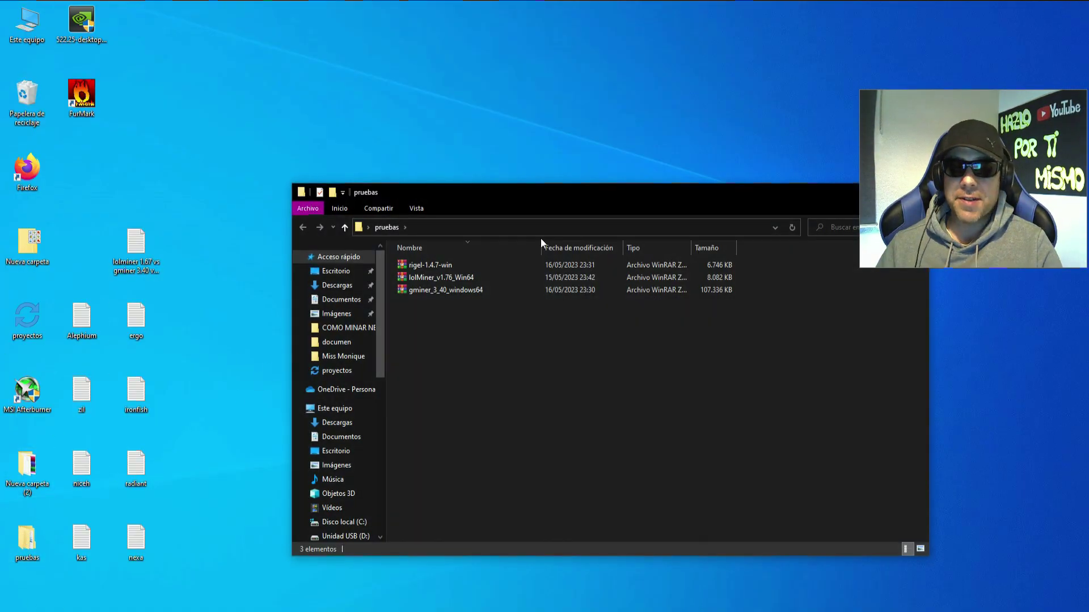
pyautogui.click(439, 278)
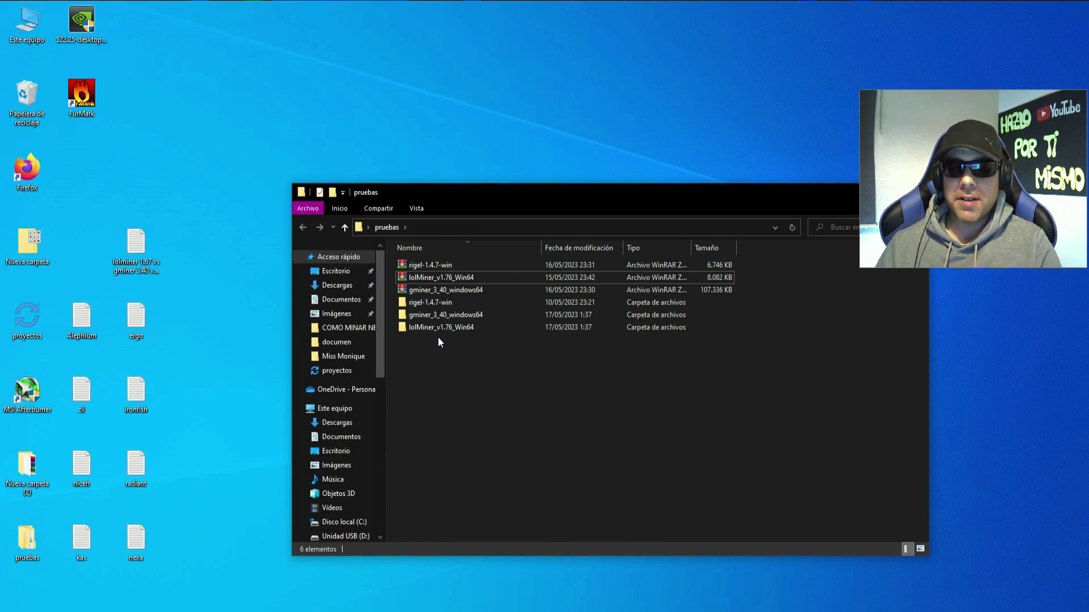
# Open the mine_ironfish batch file from the extracted lolMiner 1.76 folder in Notepad and examine its pool and wallet lines
pyautogui.click(427, 328)
pyautogui.doubleClick(426, 325)
pyautogui.doubleClick(423, 260)
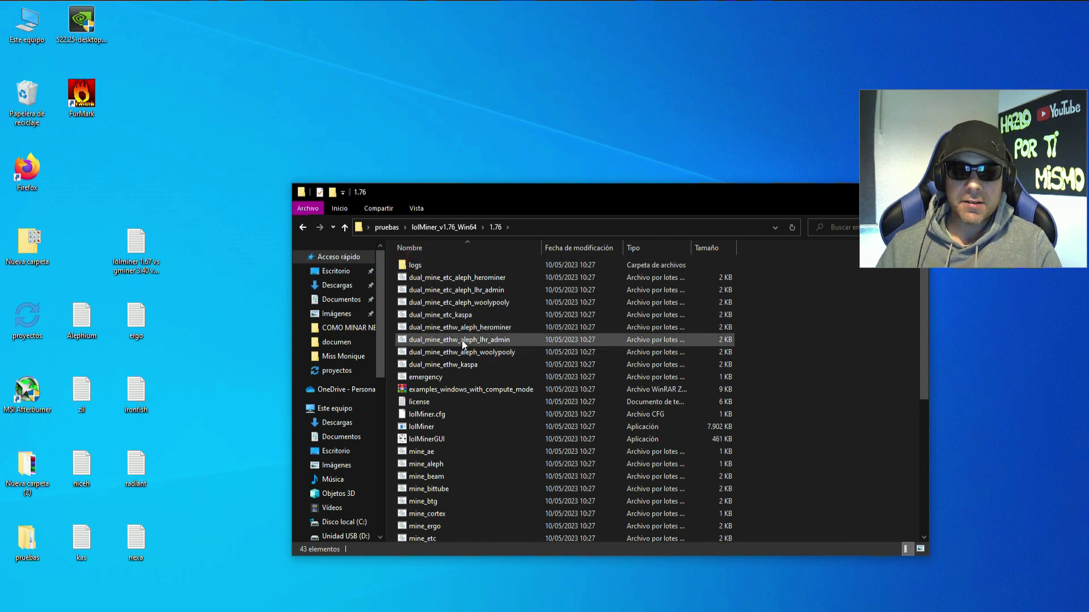
pyautogui.scroll(-6, 461, 341)
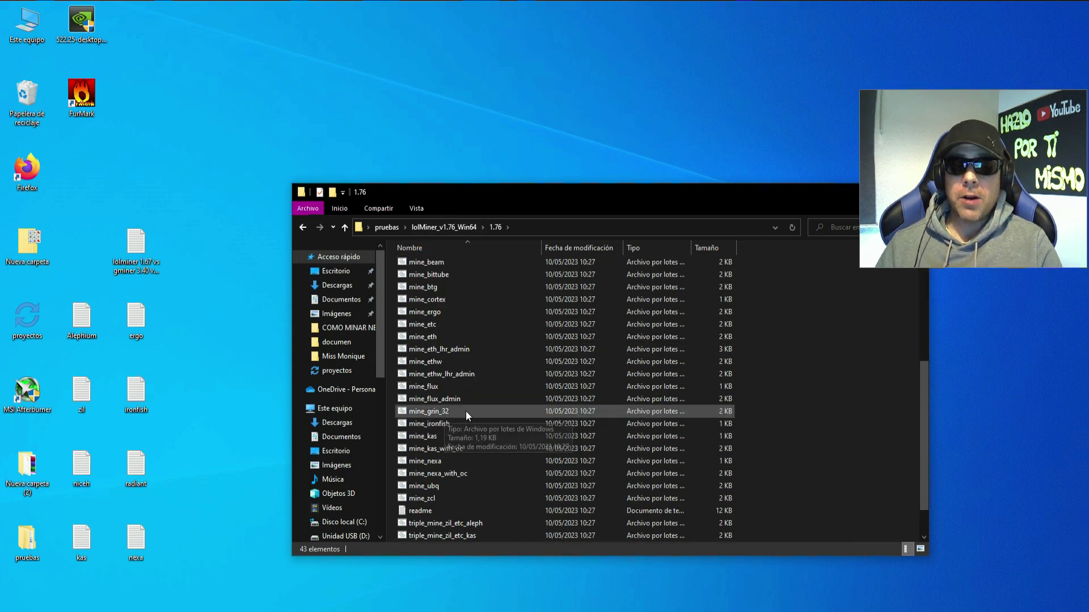
pyautogui.click(454, 424)
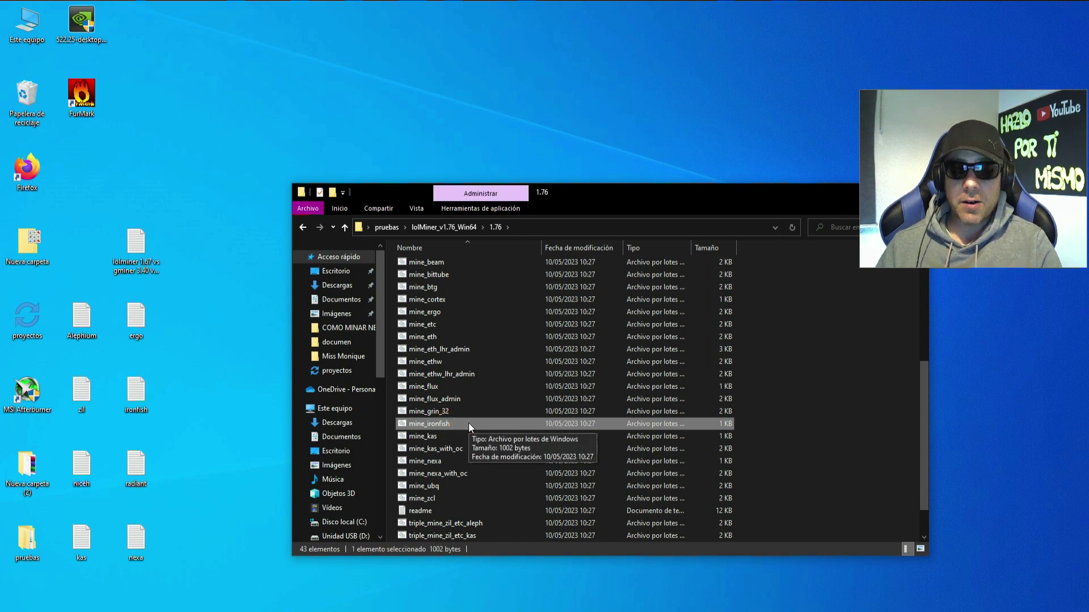
pyautogui.rightClick(468, 423)
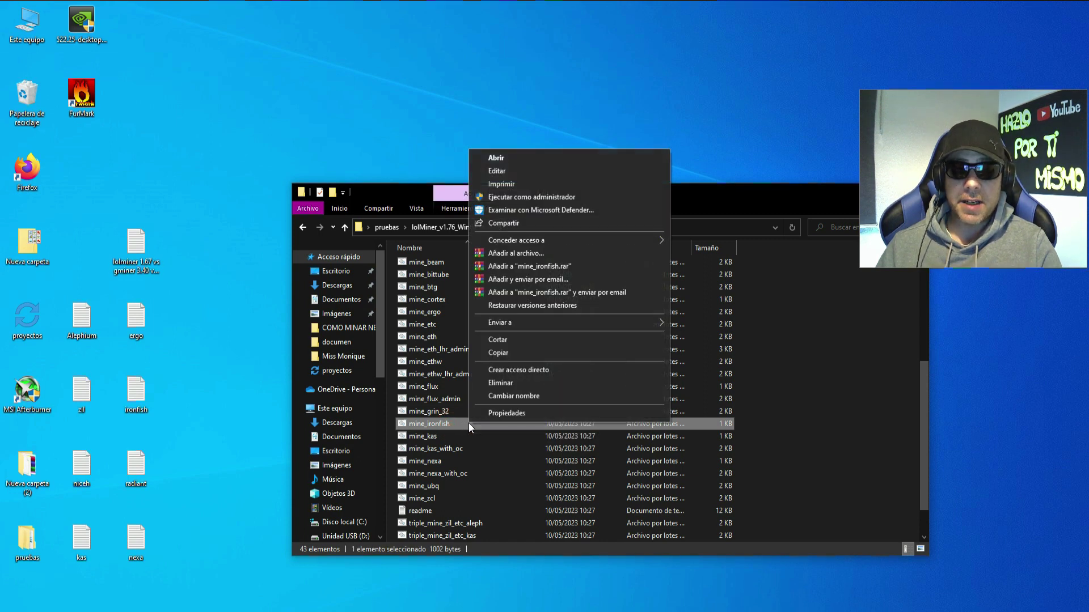
pyautogui.click(508, 171)
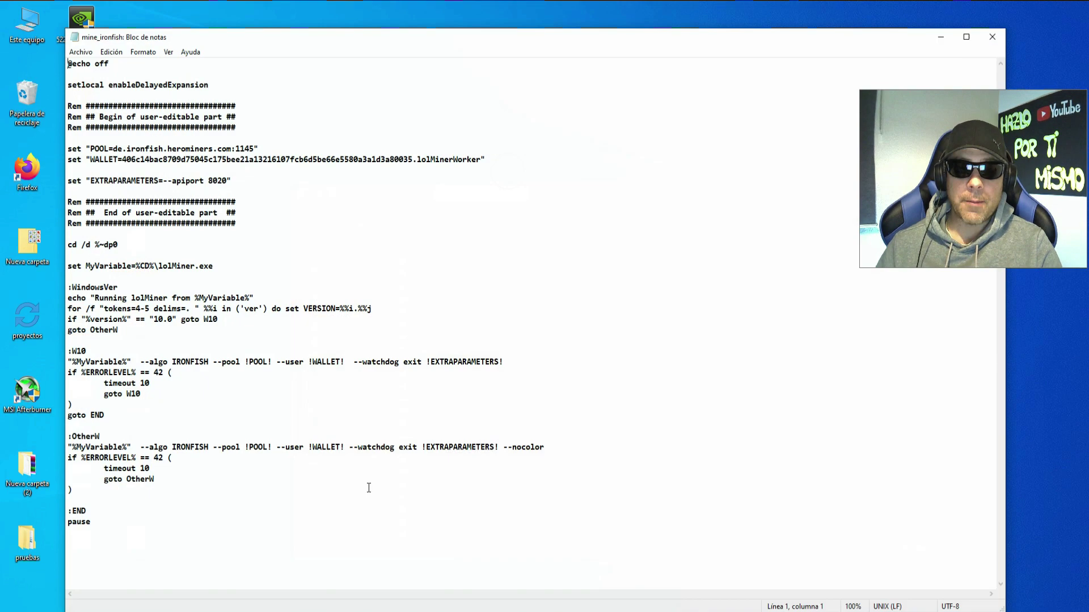
pyautogui.click(943, 38)
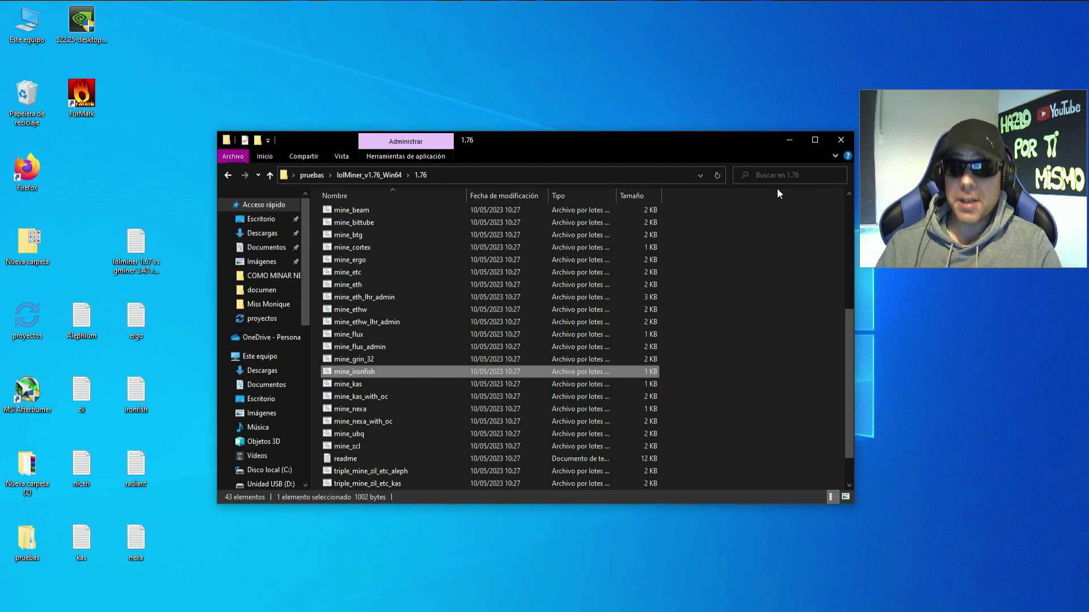
# Open the mine_ironfish batch file from the gminer_3_40_windows64 folder in Notepad and examine its mining command
pyautogui.click(228, 175)
pyautogui.click(228, 175)
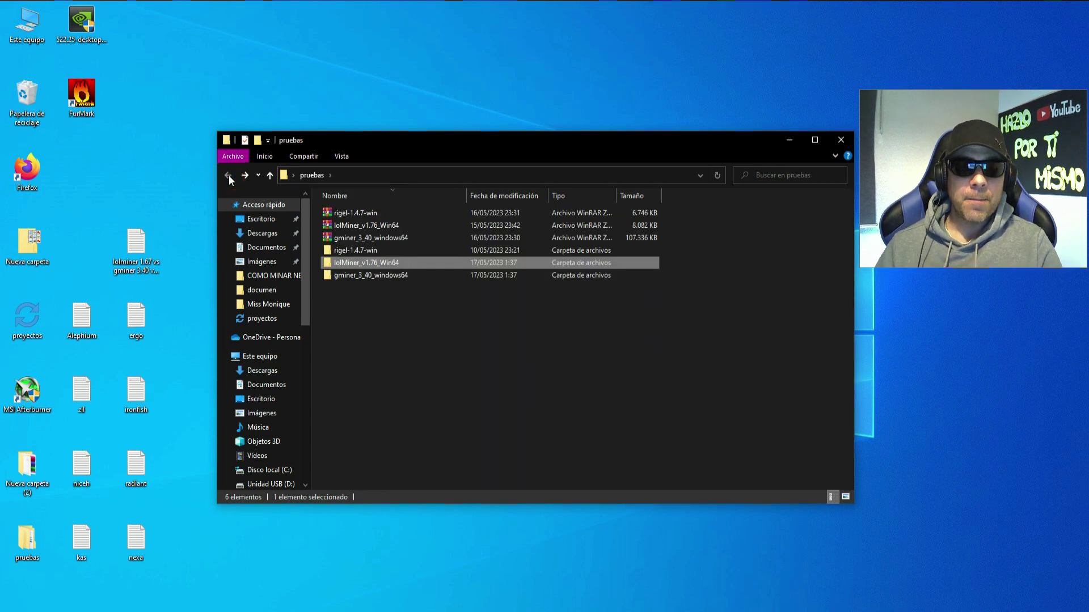
pyautogui.doubleClick(363, 277)
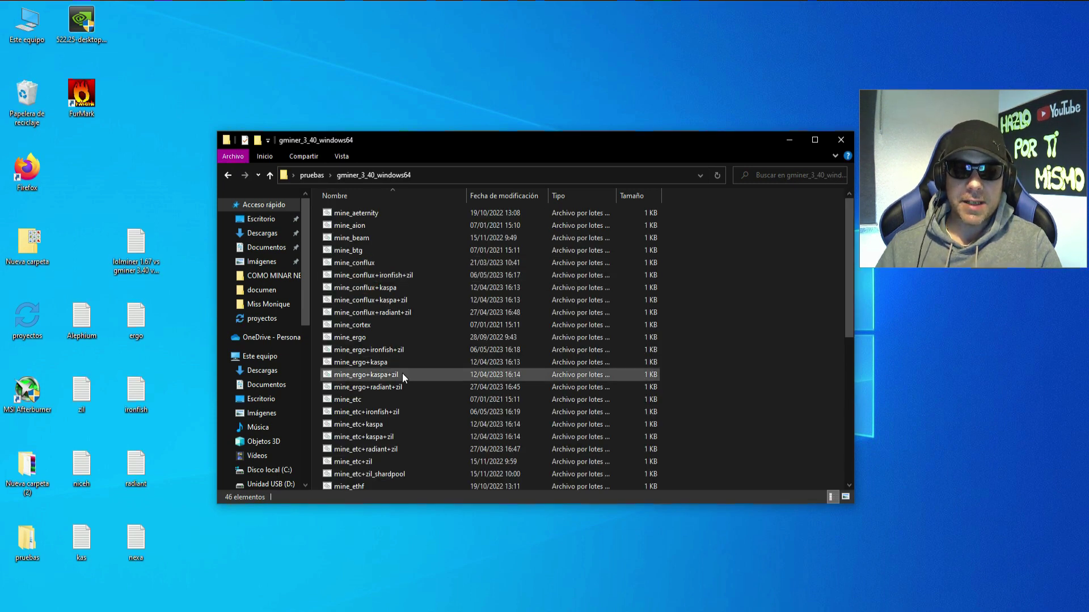
pyautogui.scroll(-6, 403, 373)
pyautogui.click(385, 347)
pyautogui.rightClick(372, 346)
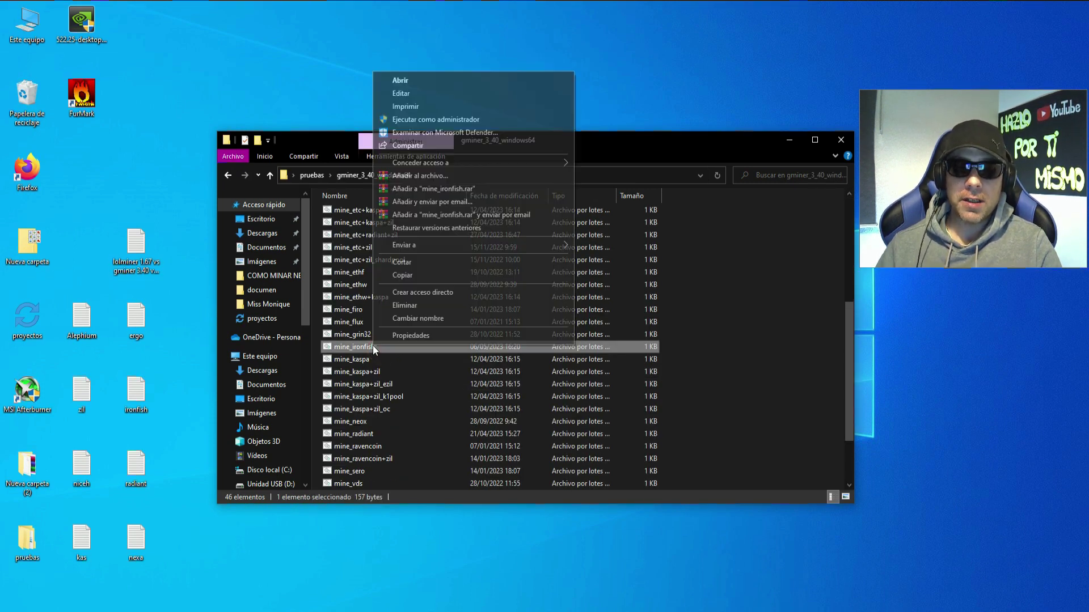
pyautogui.click(409, 94)
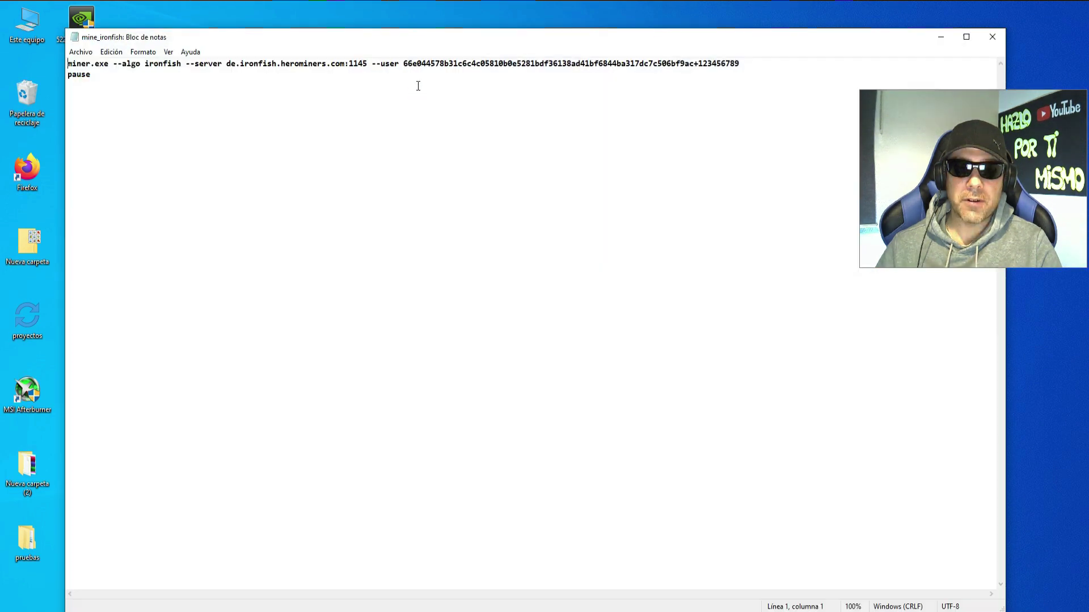
pyautogui.click(939, 39)
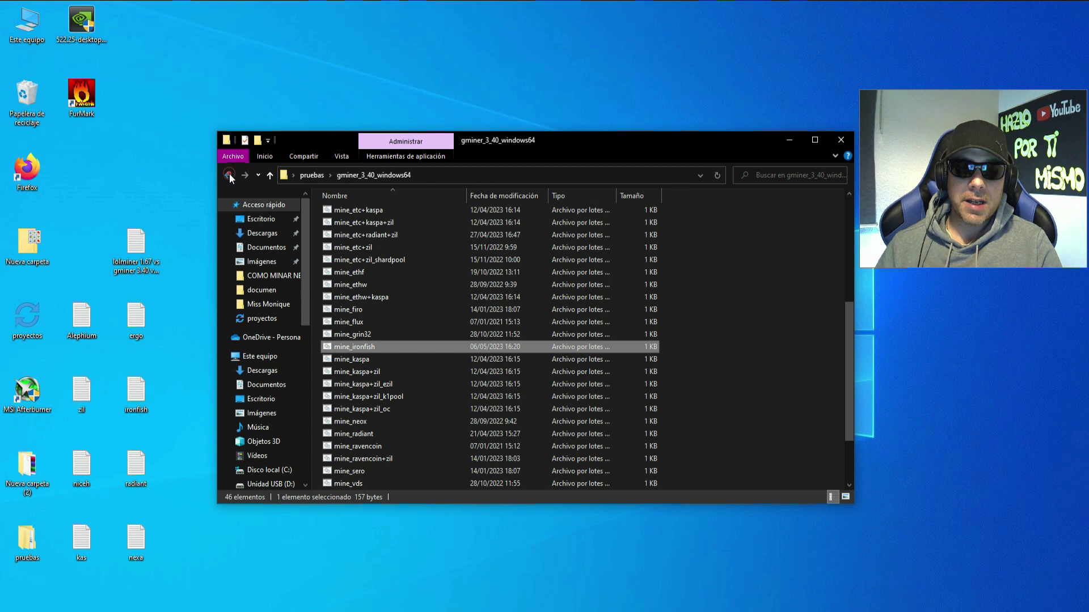
# Open the iron batch file from the rigel-1.4.7-win folder in Notepad and examine its pool command lines
pyautogui.click(229, 175)
pyautogui.doubleClick(347, 247)
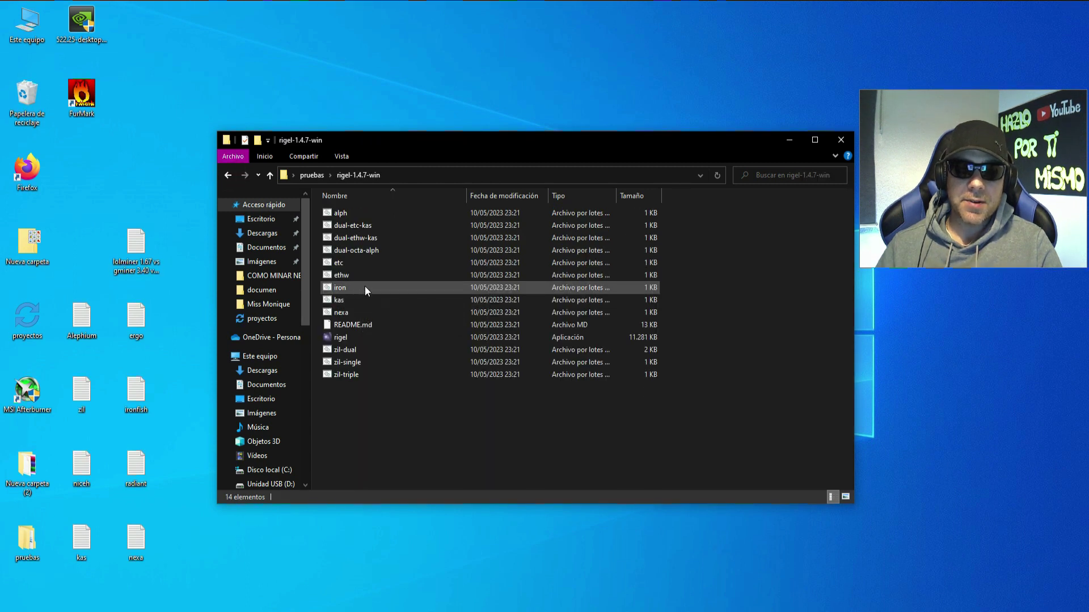
pyautogui.click(365, 287)
pyautogui.rightClick(362, 289)
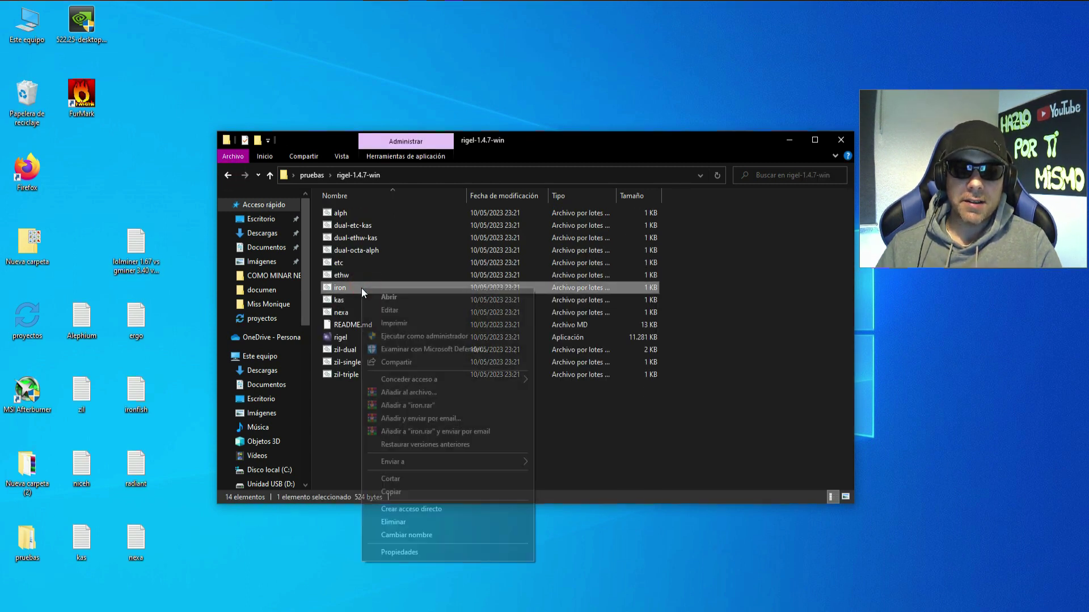
pyautogui.click(396, 310)
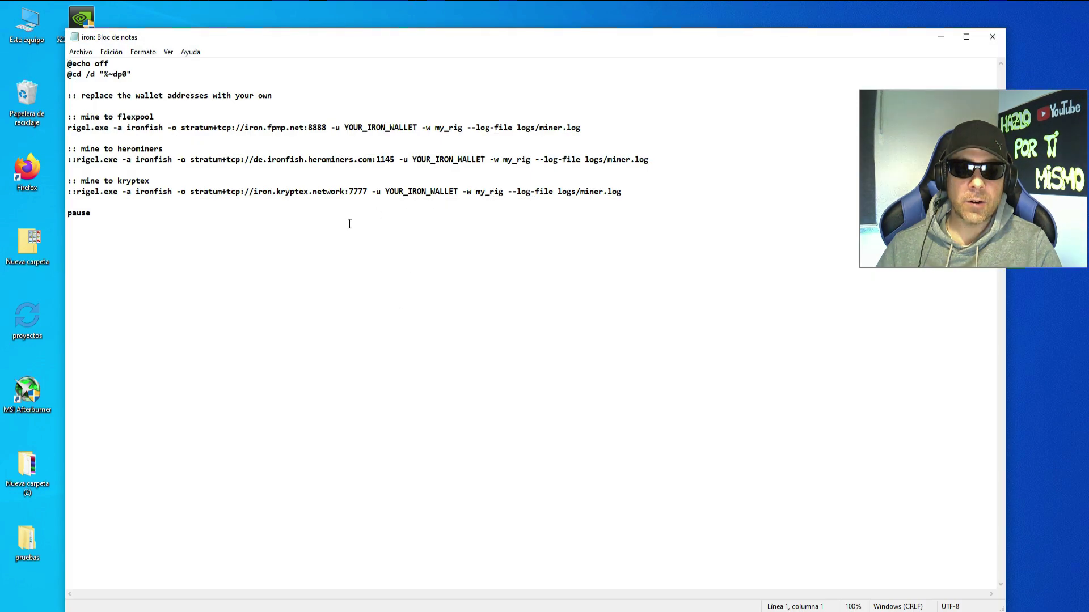
pyautogui.hotkey('alt', 'F4')
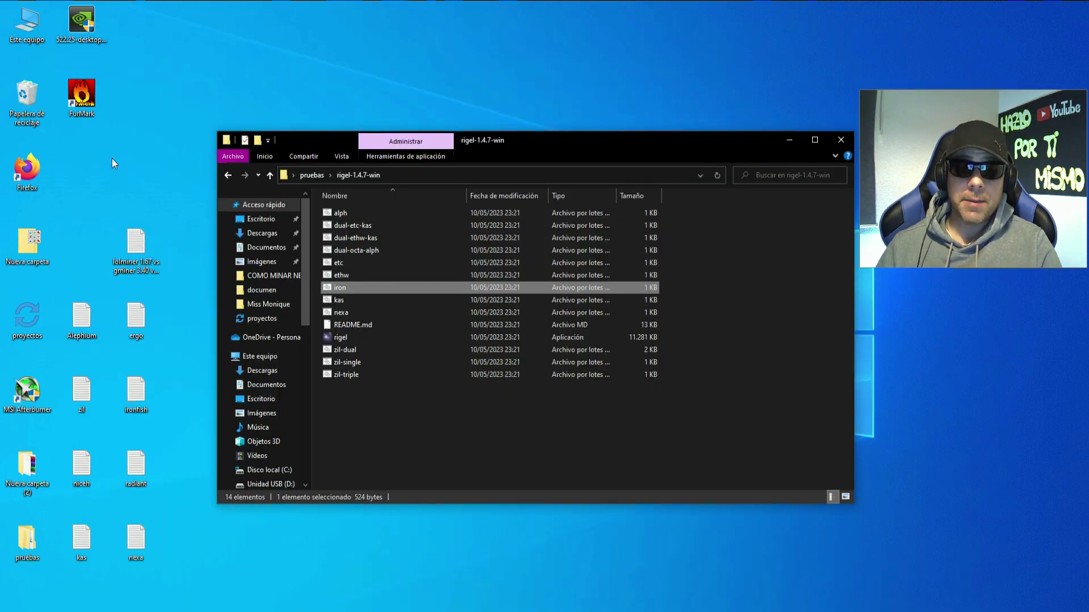
# Leave the pruebas folder and switch to the Iron Fish (IRON) pool list on MiningPoolStats in Firefox
pyautogui.click(228, 175)
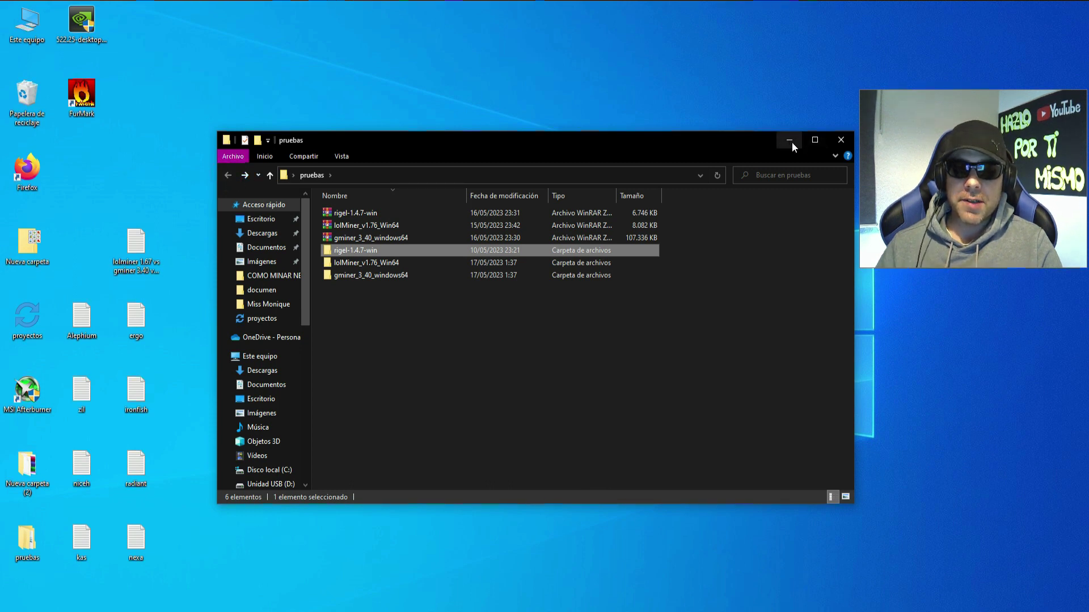
pyautogui.click(841, 140)
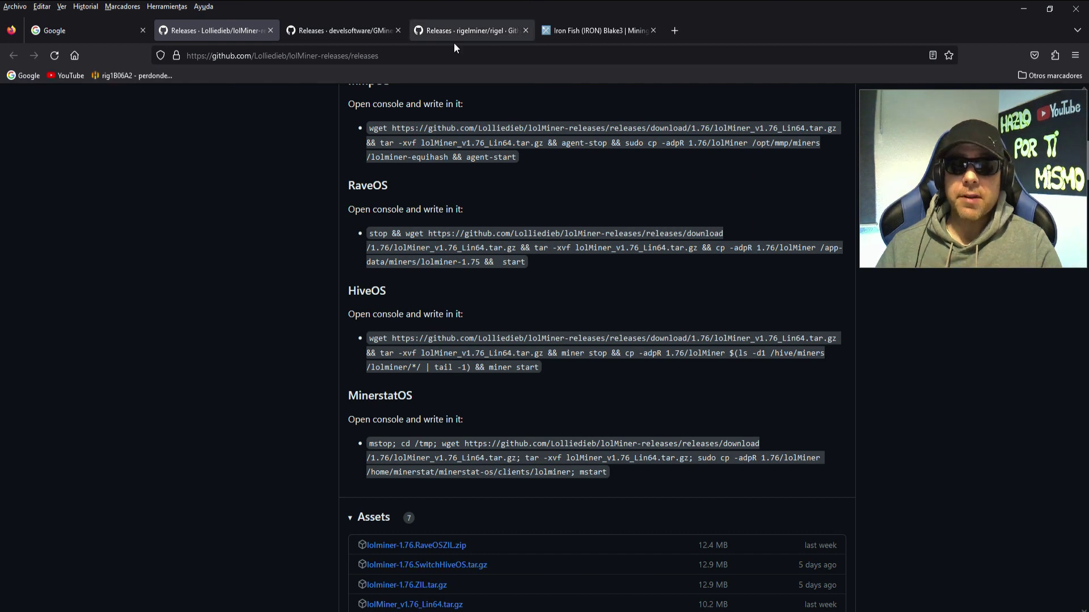
pyautogui.click(587, 33)
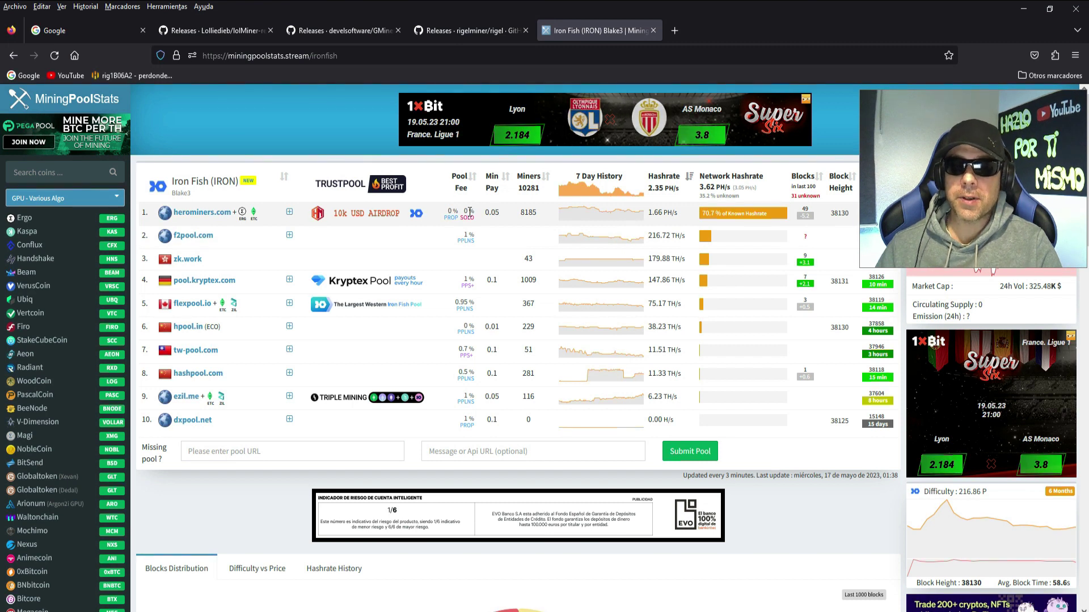
# Open the HeroMiners Iron Fish pool page, close the MiningPoolStats page, and examine the notice about mining to exchanges
pyautogui.click(332, 220)
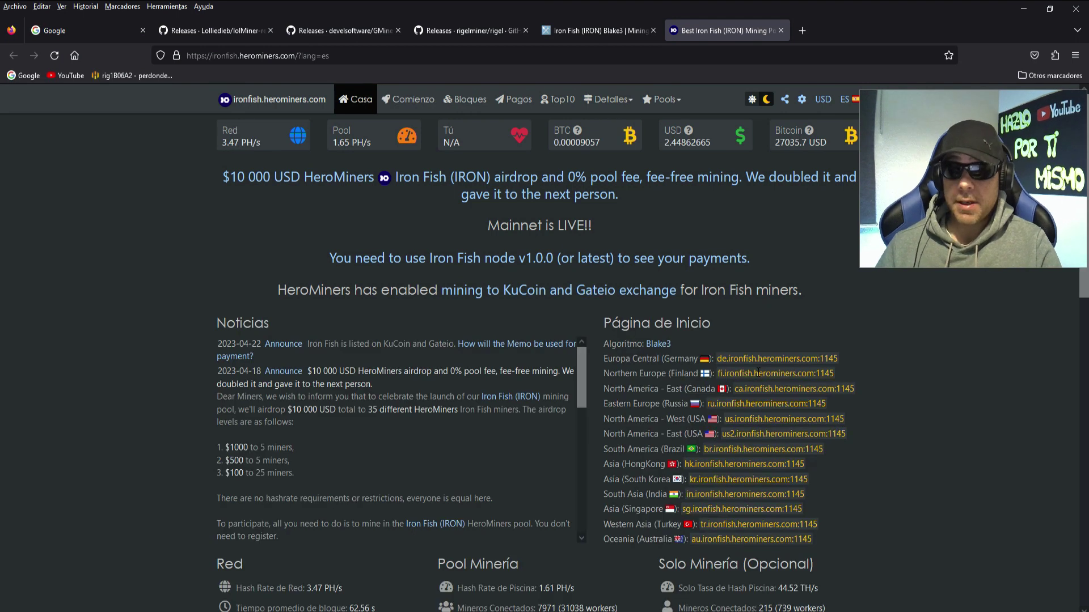
pyautogui.click(653, 30)
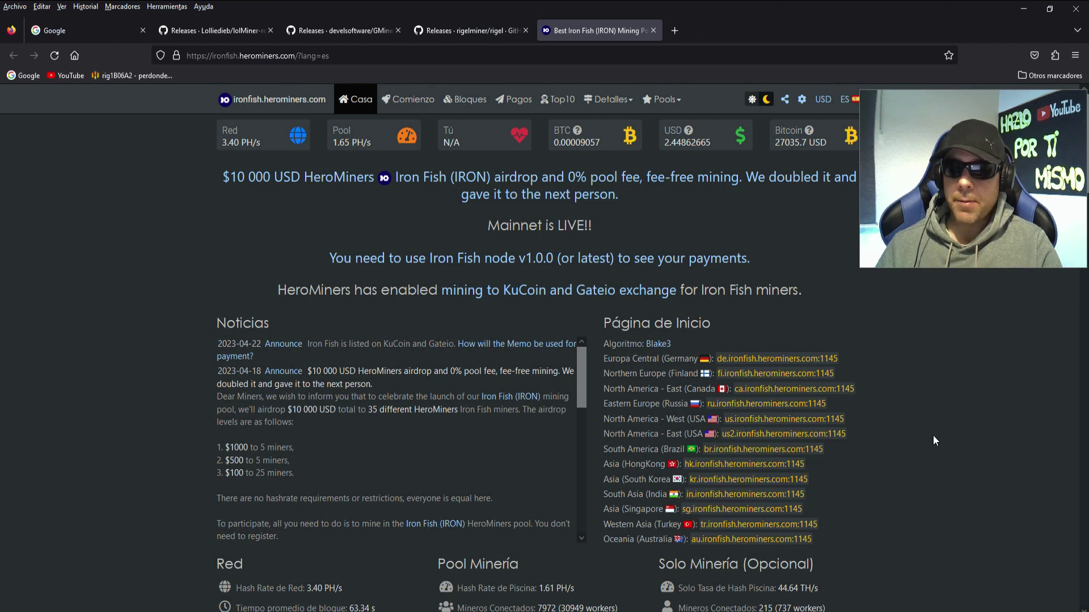
pyautogui.moveTo(379, 290); pyautogui.dragTo(546, 290)
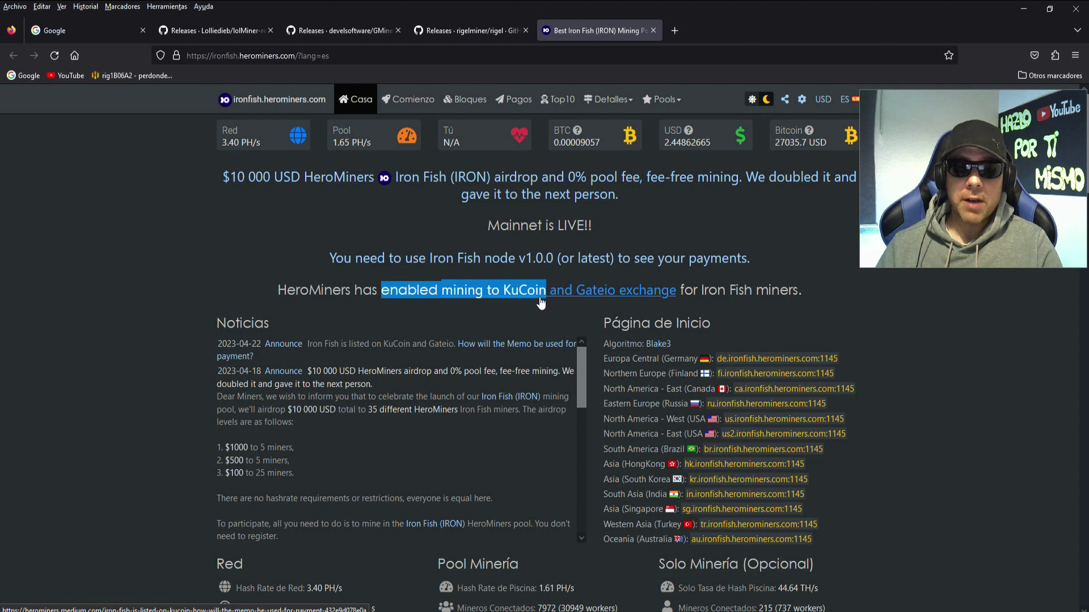
pyautogui.click(573, 304)
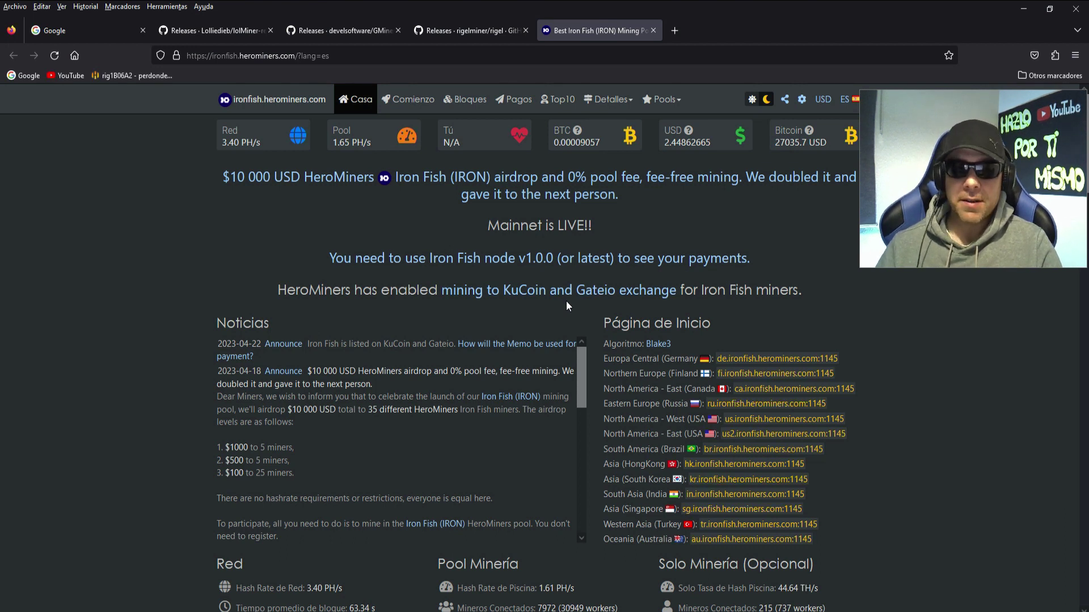
# Copy the Europa Central (Germany) server address de.ironfish.herominers.com:1145 and paste it as the POOL value in lolMiner's mine_ironfish batch file
pyautogui.moveTo(718, 355); pyautogui.dragTo(917, 368)
pyautogui.hotkey('ctrl', 'c')
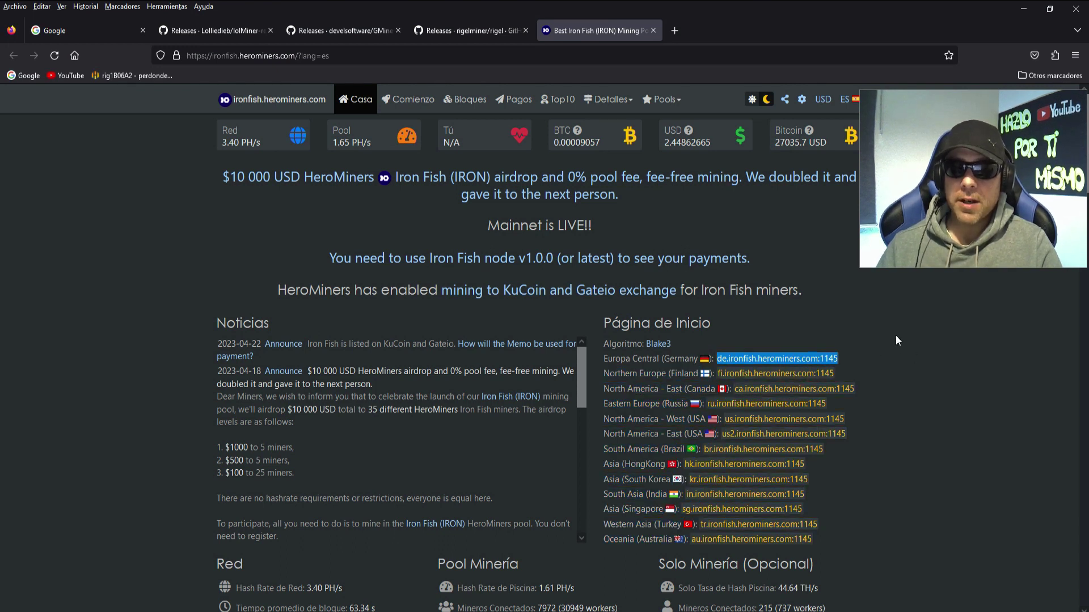
pyautogui.hotkey('alt', 'Tab')
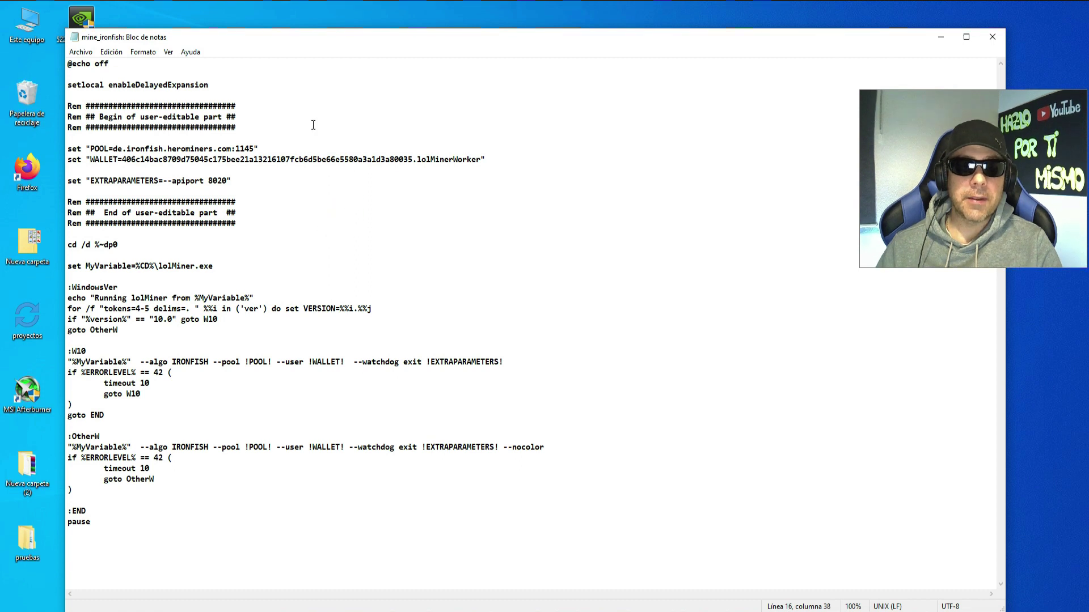
pyautogui.moveTo(114, 146); pyautogui.dragTo(229, 145)
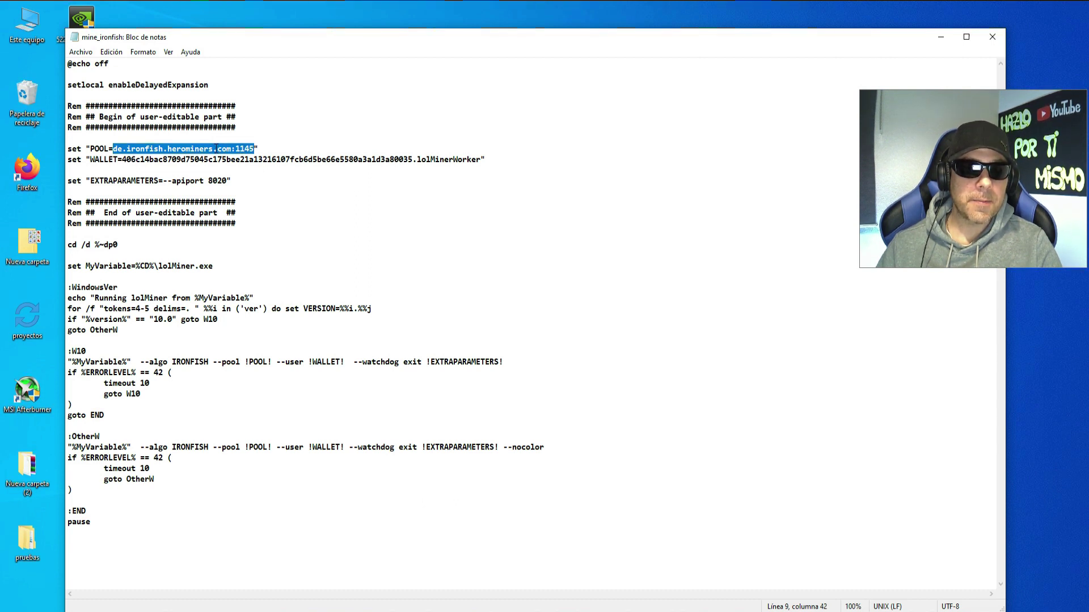
pyautogui.rightClick(216, 151)
pyautogui.click(260, 202)
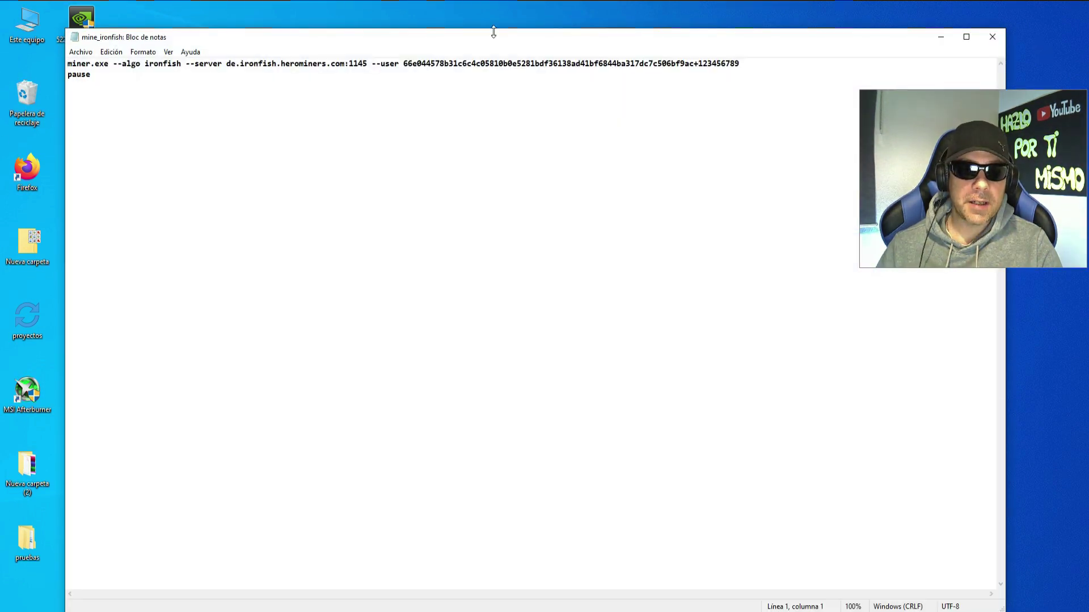
# Paste de.ironfish.herominers.com:1145 as the server in GMiner's mine_ironfish batch file and put that file out of view
pyautogui.moveTo(226, 64); pyautogui.dragTo(362, 65)
pyautogui.rightClick(370, 65)
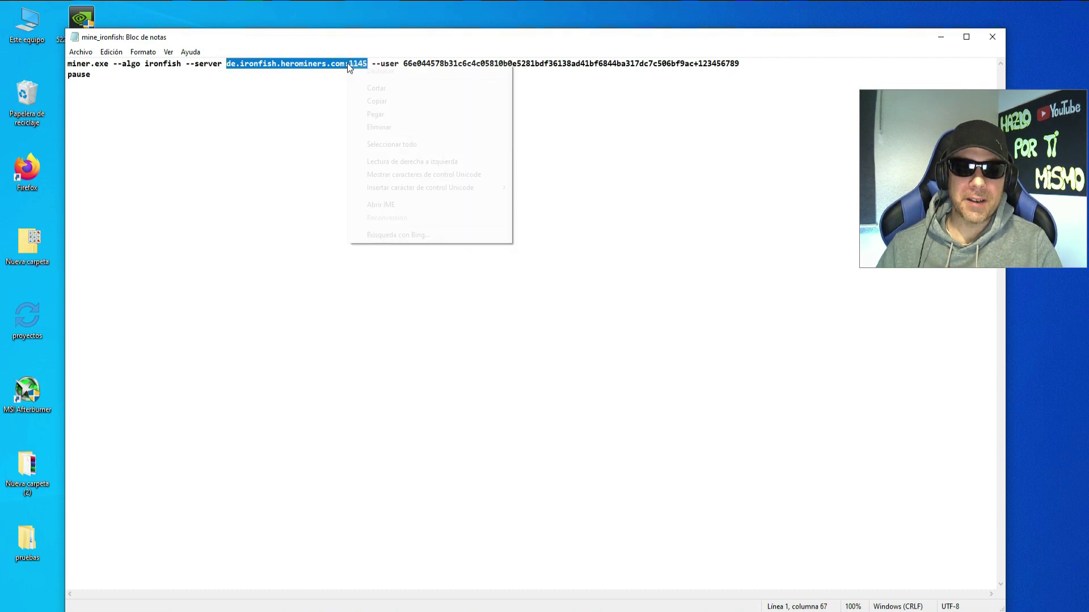
pyautogui.click(376, 111)
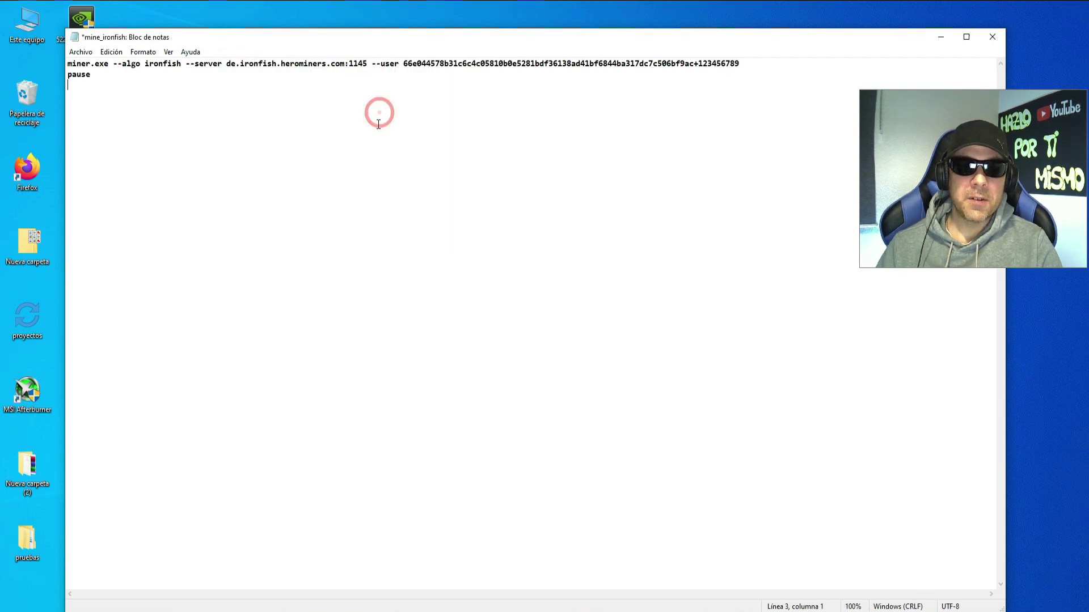
pyautogui.click(949, 36)
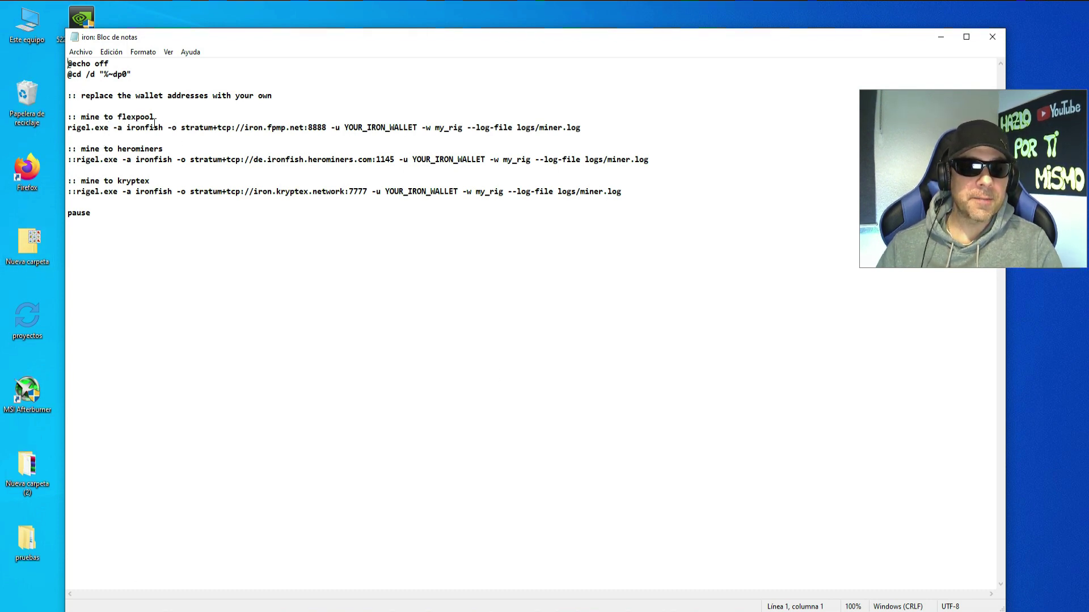
# Replace the flexpool server in Rigel's active mining command with de.ironfish.herominers.com:1145
pyautogui.moveTo(245, 126); pyautogui.dragTo(312, 131)
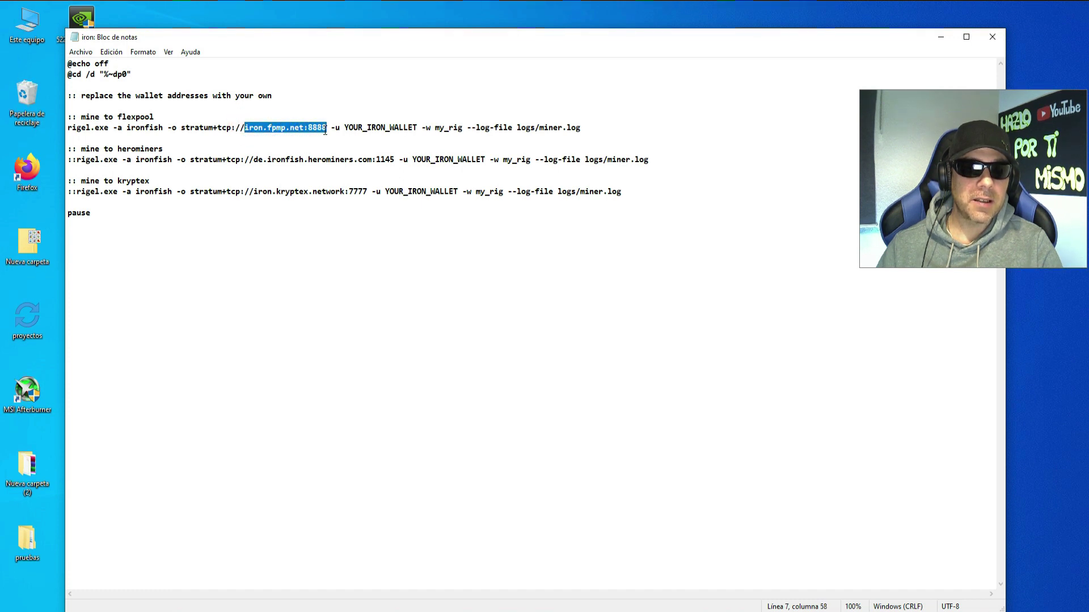
pyautogui.rightClick(325, 129)
pyautogui.click(364, 185)
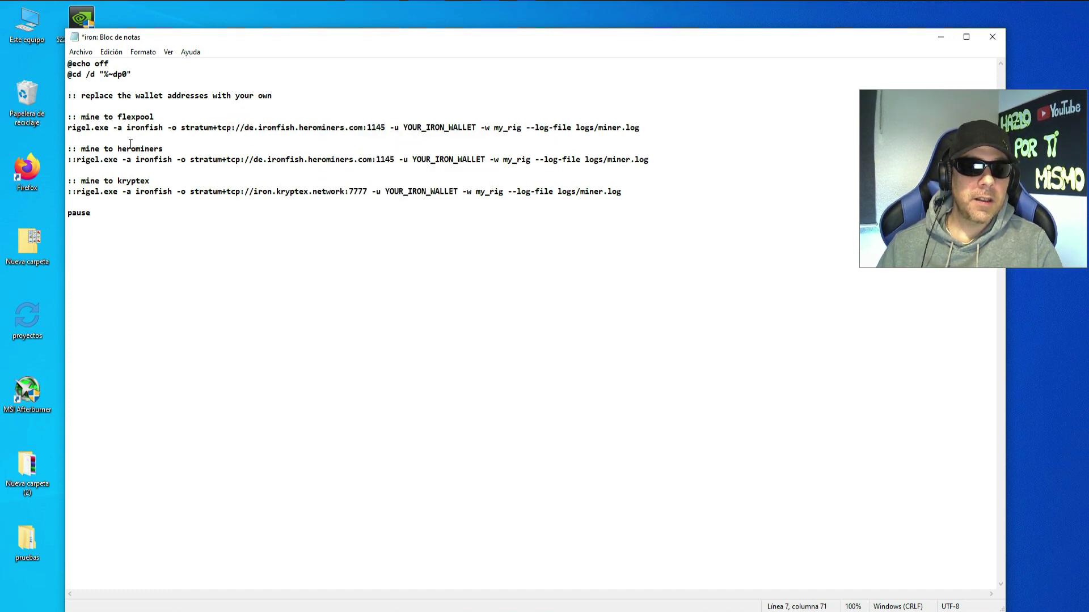
# Relabel the comment above Rigel's active mining command as "mine to herominers", copying the text from the second pool comment
pyautogui.moveTo(81, 147); pyautogui.dragTo(165, 145)
pyautogui.rightClick(158, 149)
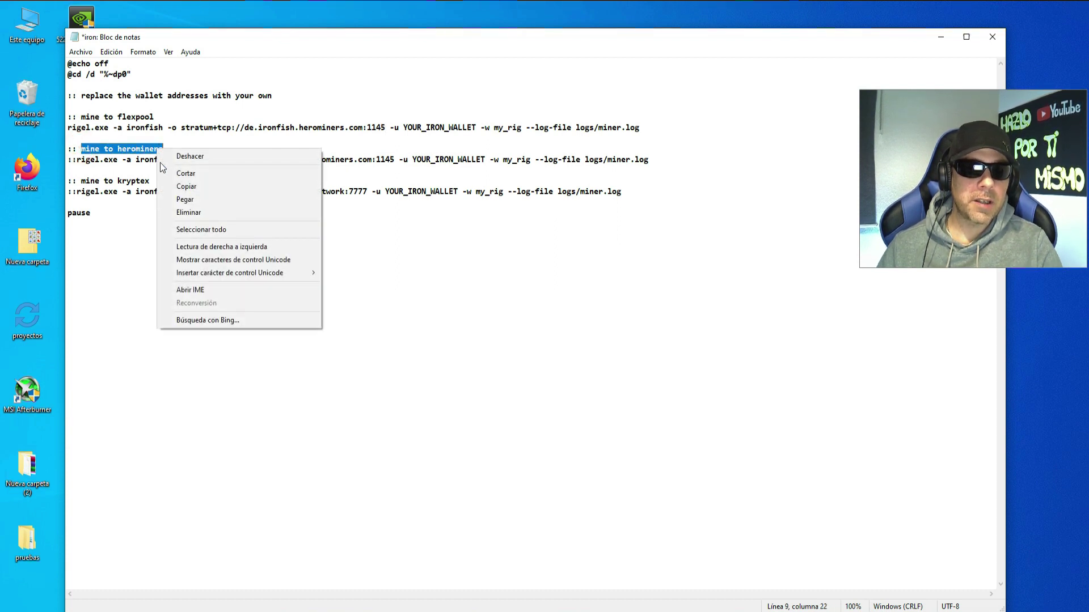
pyautogui.click(200, 188)
pyautogui.moveTo(81, 117); pyautogui.dragTo(155, 117)
pyautogui.hotkey('ctrl', 'v')
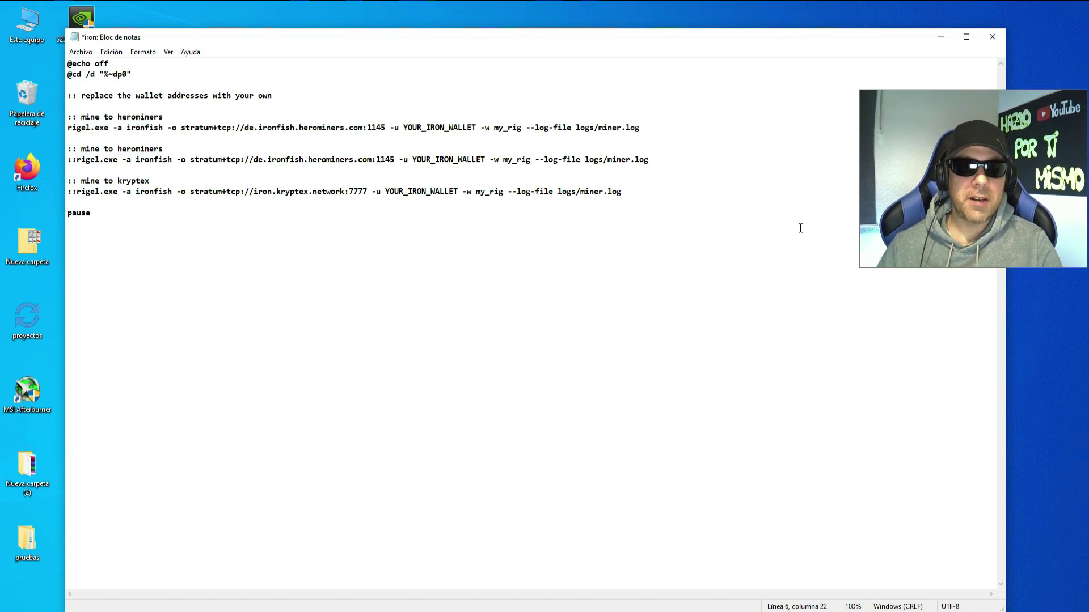
# Open the ironfish text file from the desktop and examine the wallet address, the memo and their combined form
pyautogui.moveTo(882, 43); pyautogui.dragTo(966, 36)
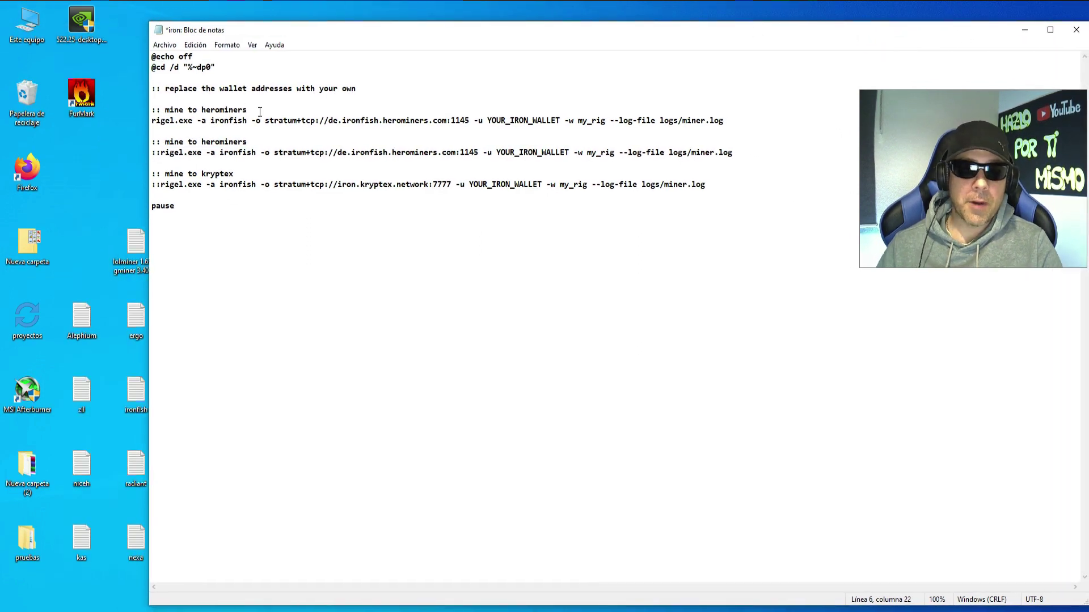
pyautogui.doubleClick(137, 397)
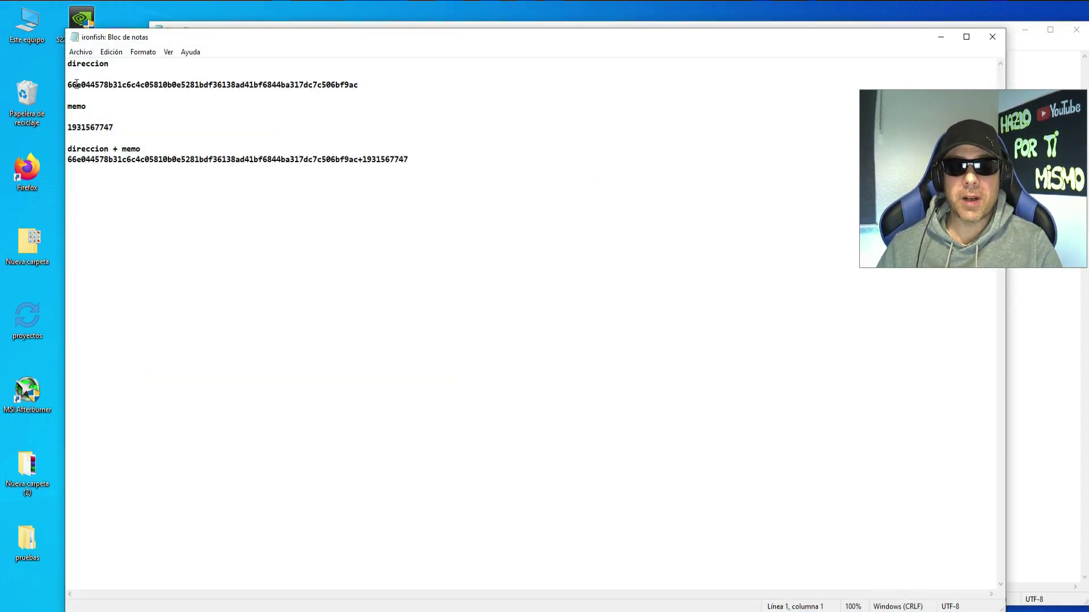
pyautogui.moveTo(81, 85); pyautogui.dragTo(208, 86)
pyautogui.moveTo(72, 128); pyautogui.dragTo(166, 110)
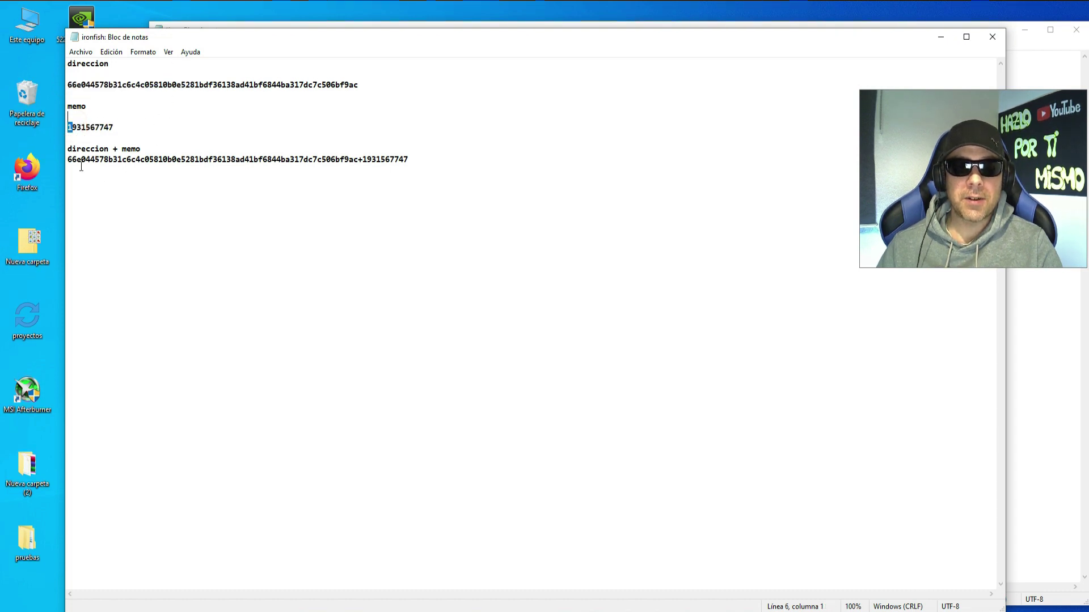
pyautogui.moveTo(76, 162); pyautogui.dragTo(207, 154)
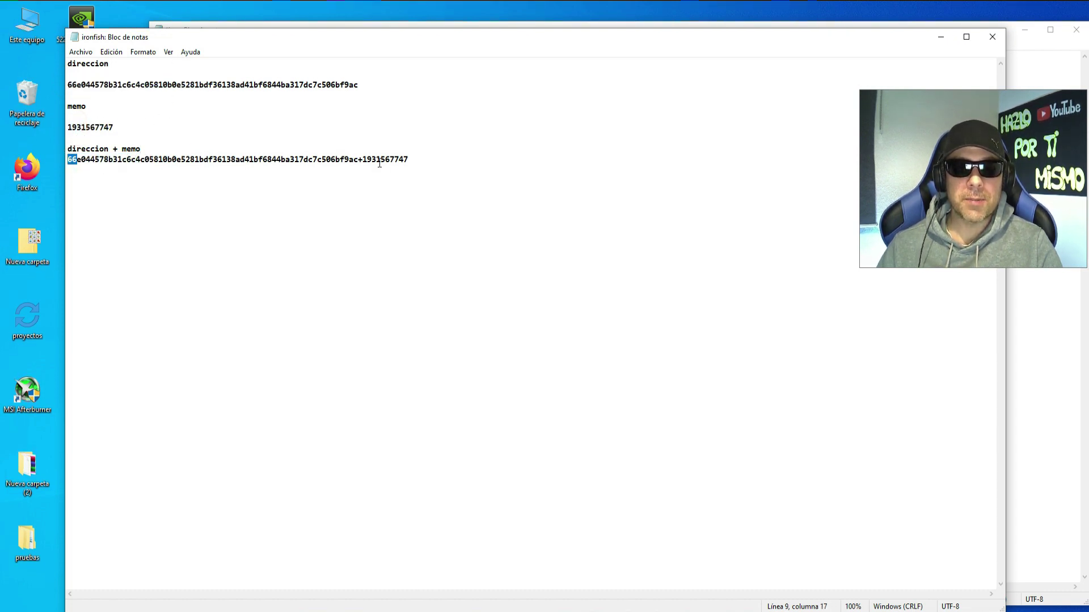
pyautogui.moveTo(360, 158); pyautogui.dragTo(386, 159)
pyautogui.click(409, 159)
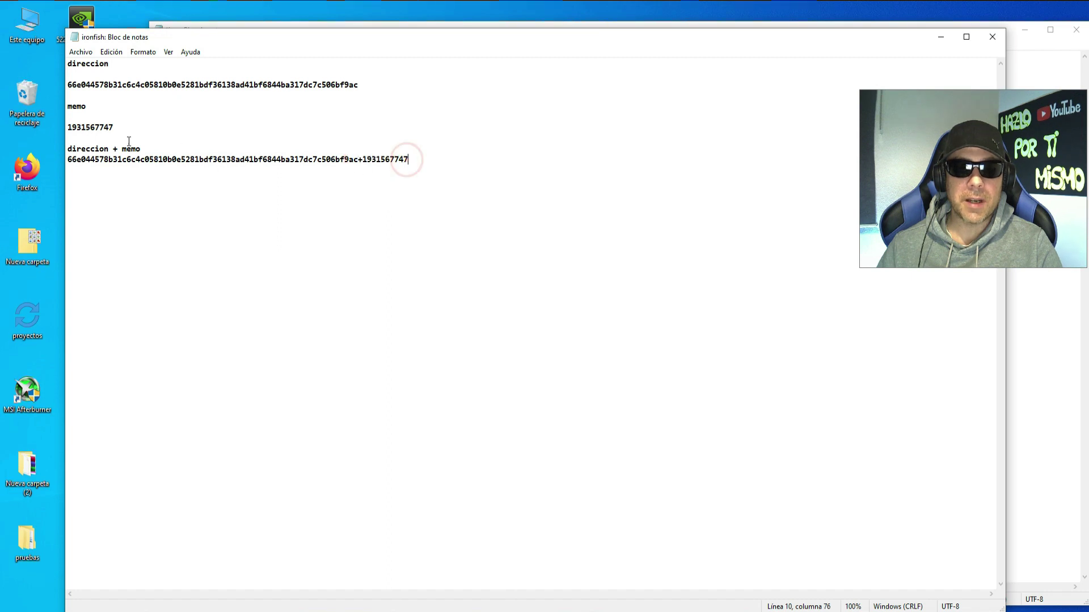
# Copy the combined wallet address and memo from the ironfish notes and paste it over YOUR_IRON_WALLET in Rigel's active mining command
pyautogui.moveTo(69, 161); pyautogui.dragTo(129, 166)
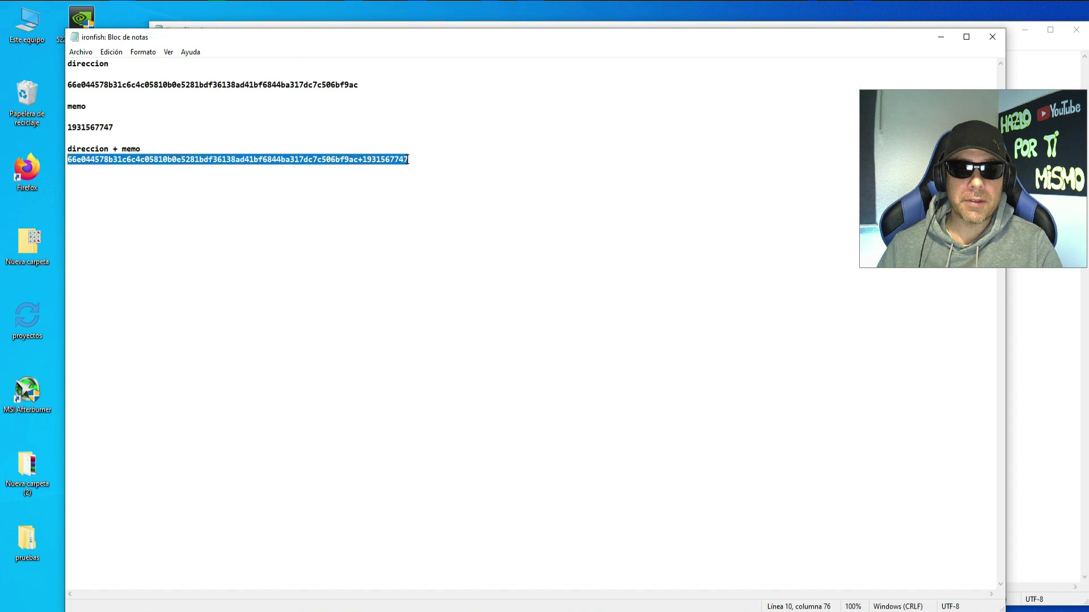
pyautogui.rightClick(403, 160)
pyautogui.click(446, 199)
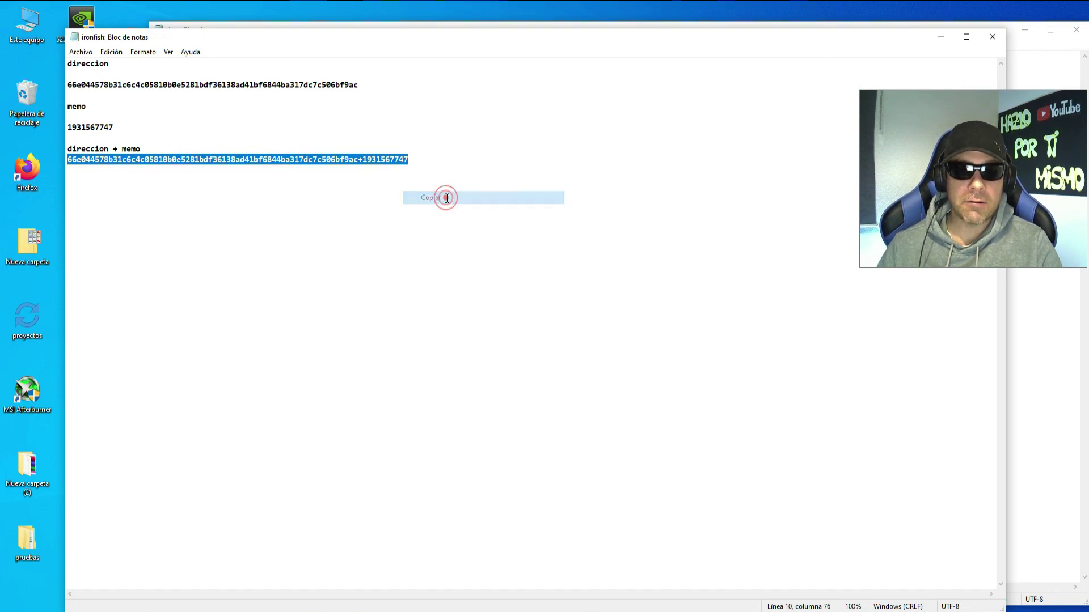
pyautogui.click(990, 35)
pyautogui.moveTo(488, 120); pyautogui.dragTo(540, 121)
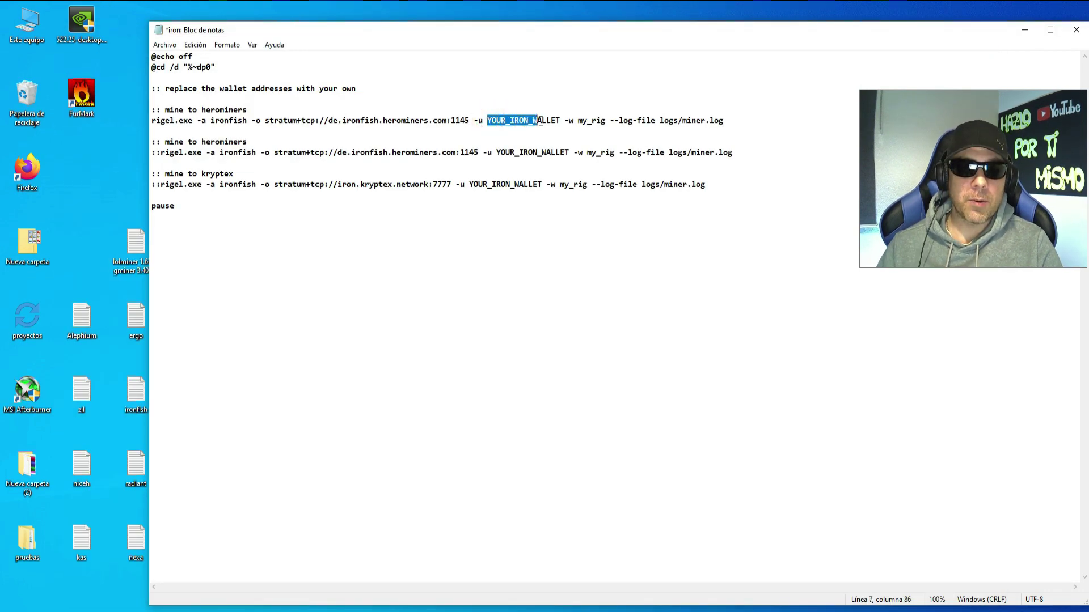
pyautogui.rightClick(544, 120)
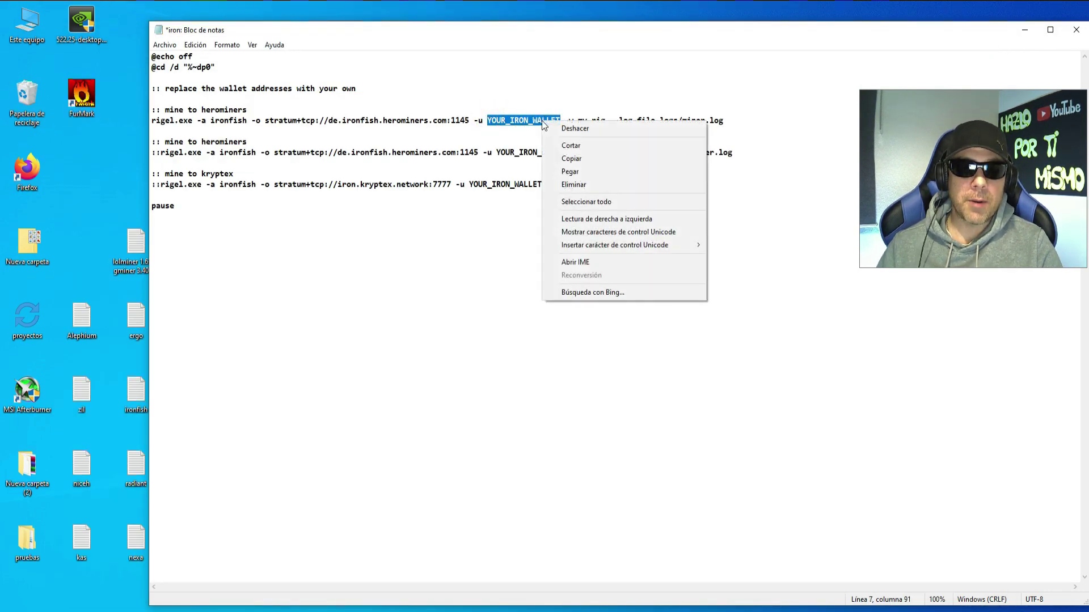
pyautogui.click(576, 169)
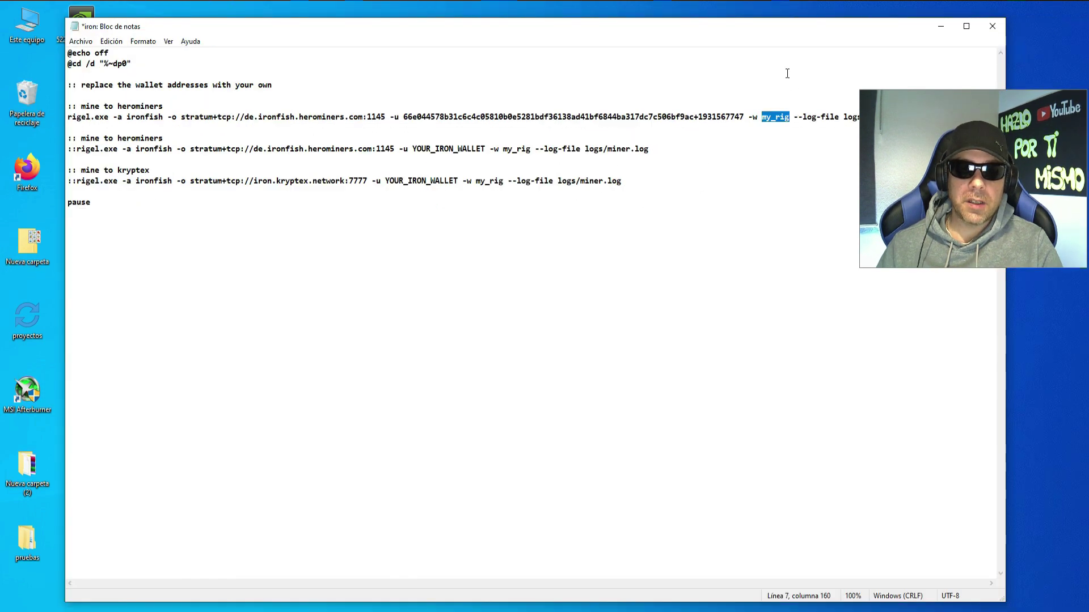
# Set the worker name in Rigel's active mining command to rigel, then close iron.bat with its changes saved
pyautogui.write('rigel')
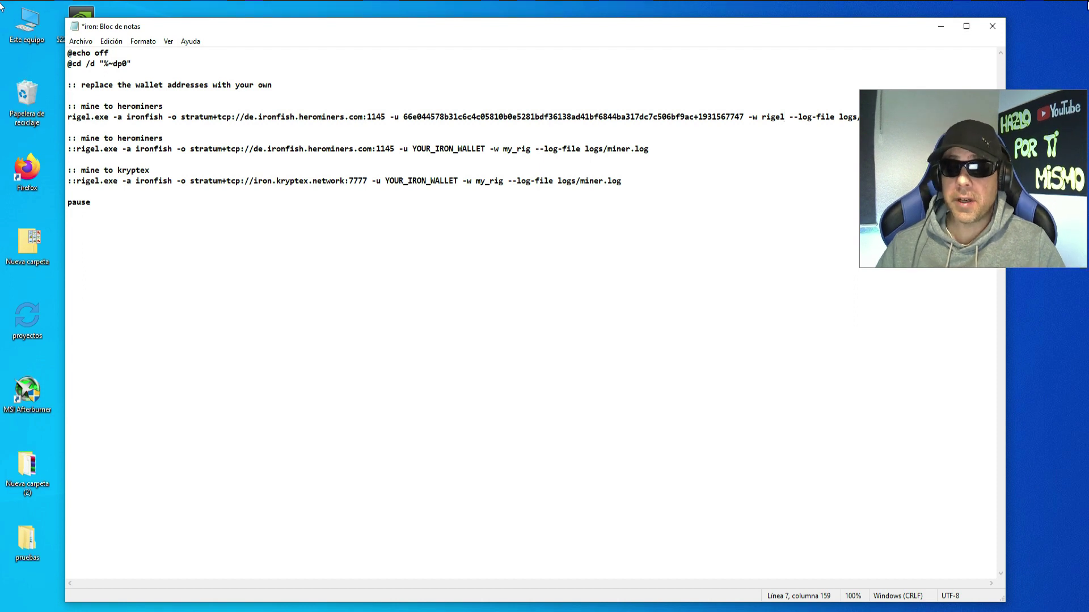
pyautogui.click(992, 27)
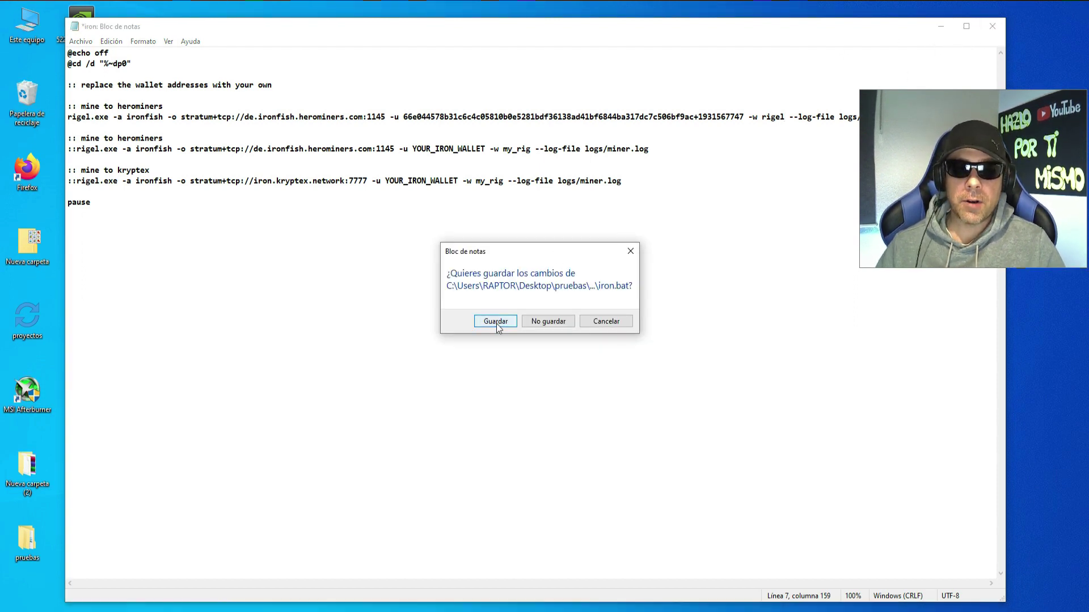
pyautogui.click(496, 322)
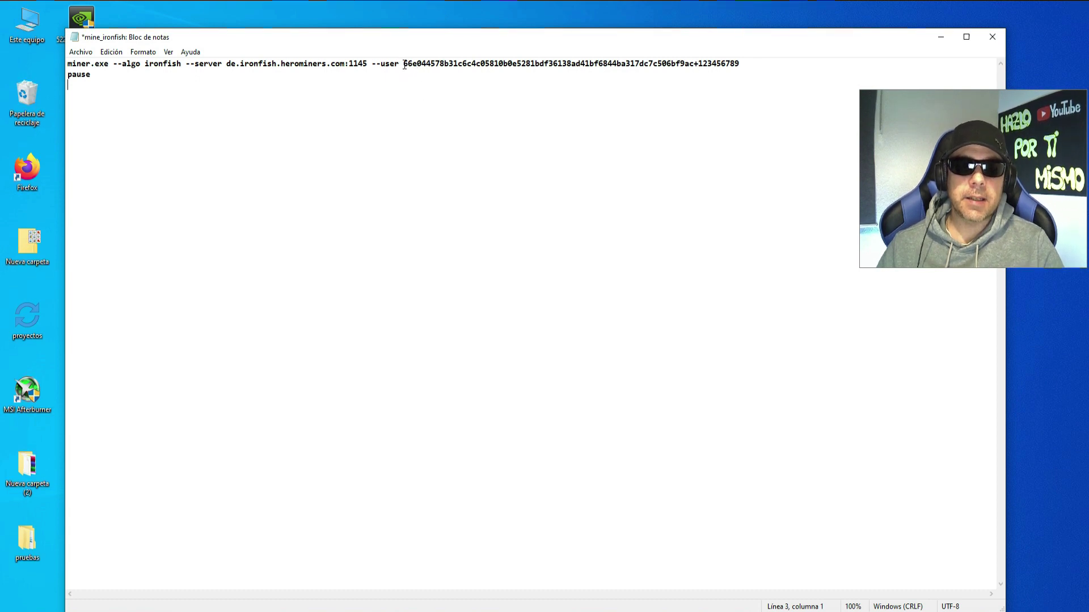
# Replace the user in GMiner's mine_ironfish batch file with the wallet address plus memo and worker suffix .gminer, saving on close
pyautogui.moveTo(404, 63); pyautogui.dragTo(772, 56)
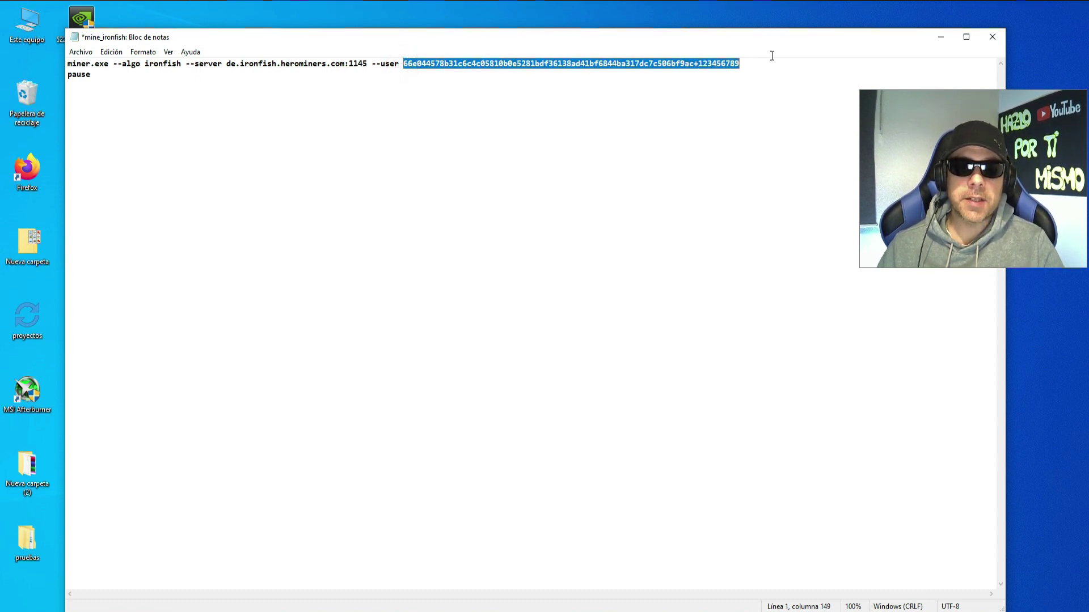
pyautogui.rightClick(694, 61)
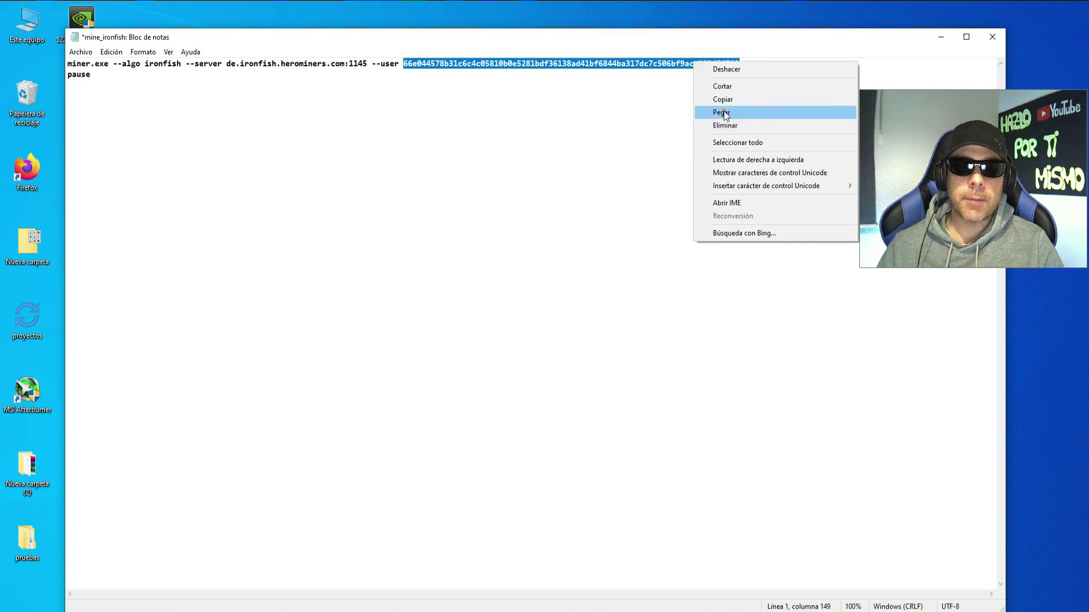
pyautogui.click(720, 111)
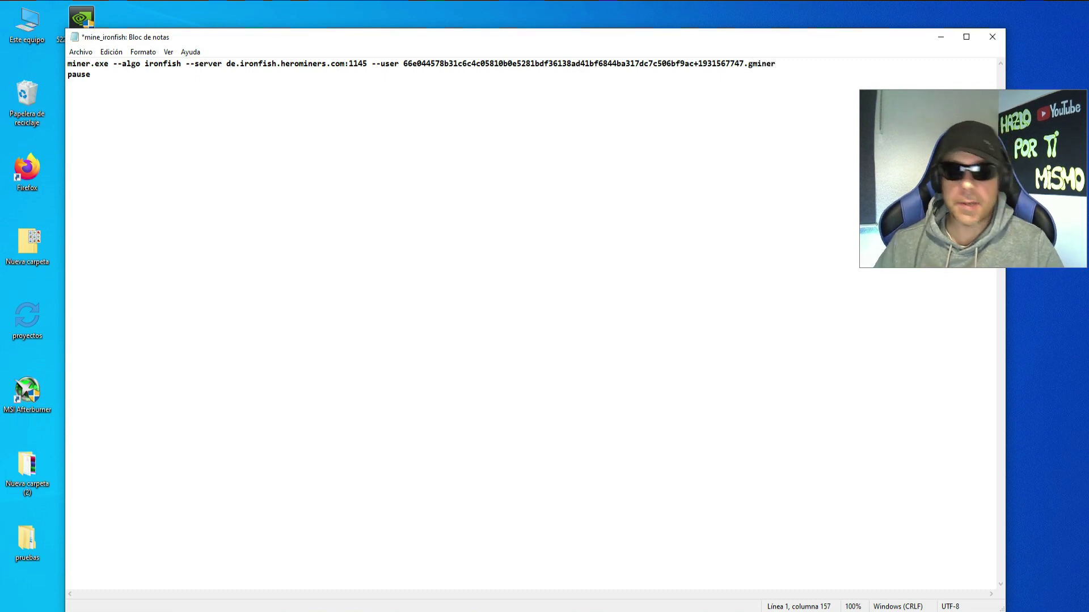
pyautogui.click(992, 37)
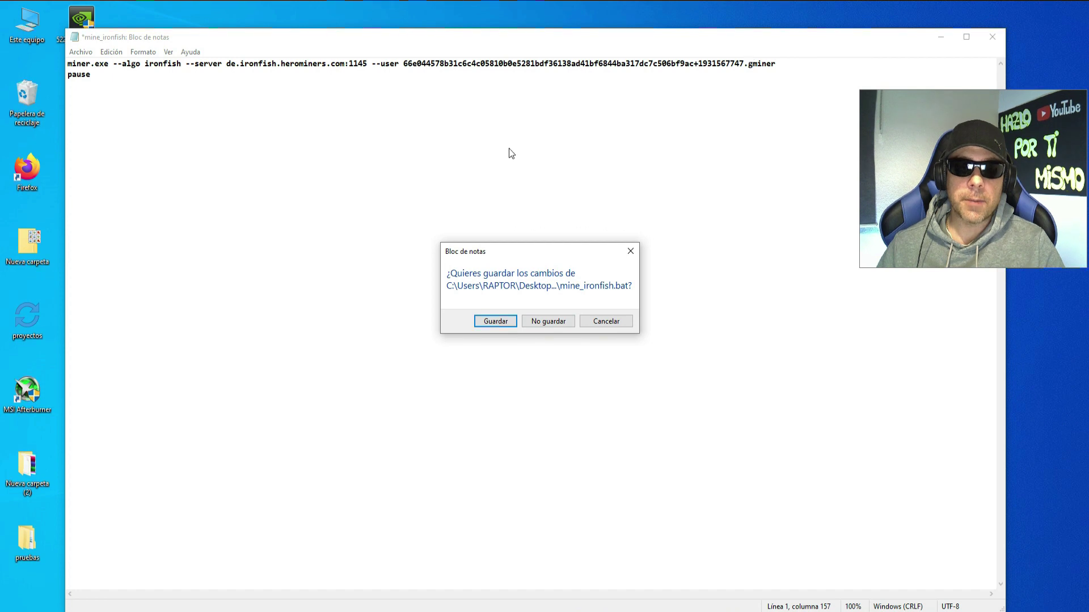
pyautogui.click(495, 322)
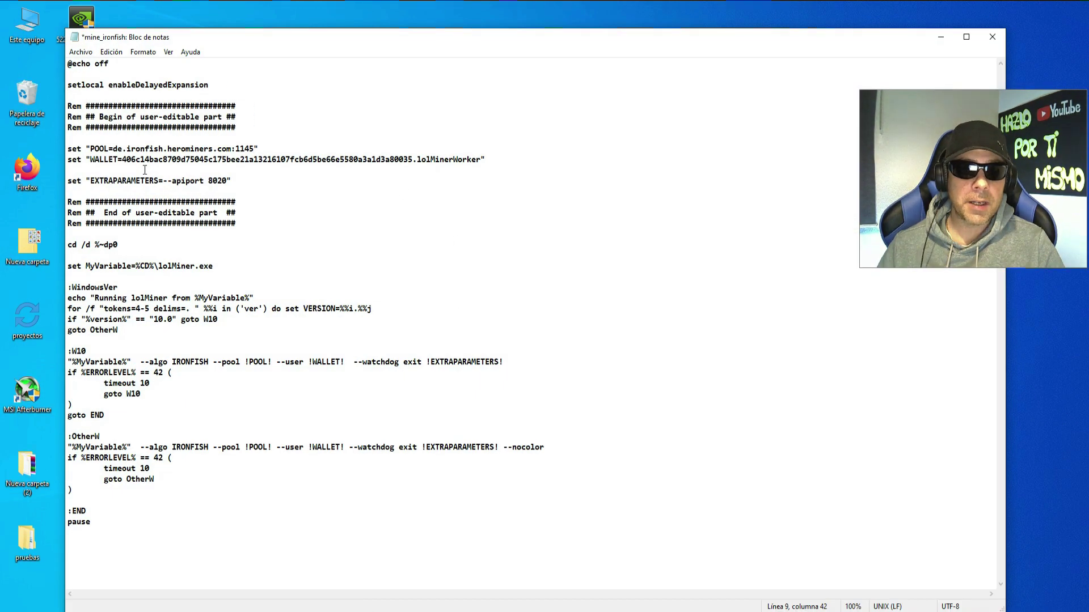
# Replace the wallet in lolMiner's mine_ironfish batch file with the wallet address plus memo, shorten the worker name to lolMiner, and save on closing
pyautogui.moveTo(122, 159); pyautogui.dragTo(396, 160)
pyautogui.hotkey('ctrl', 'v')
pyautogui.moveTo(503, 160); pyautogui.dragTo(527, 160)
pyautogui.press('BackSpace')
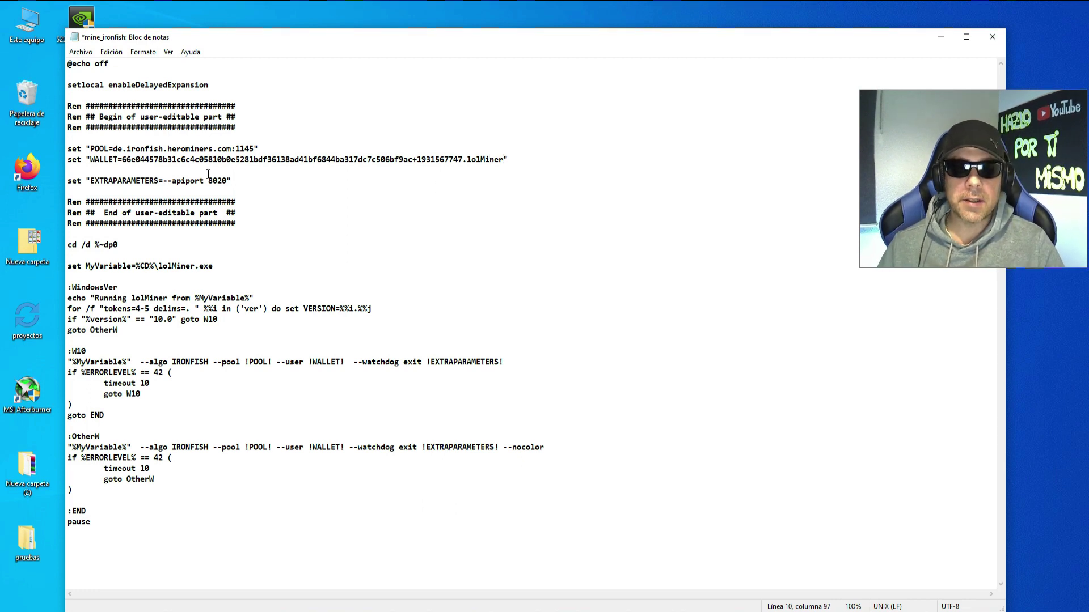
pyautogui.click(993, 38)
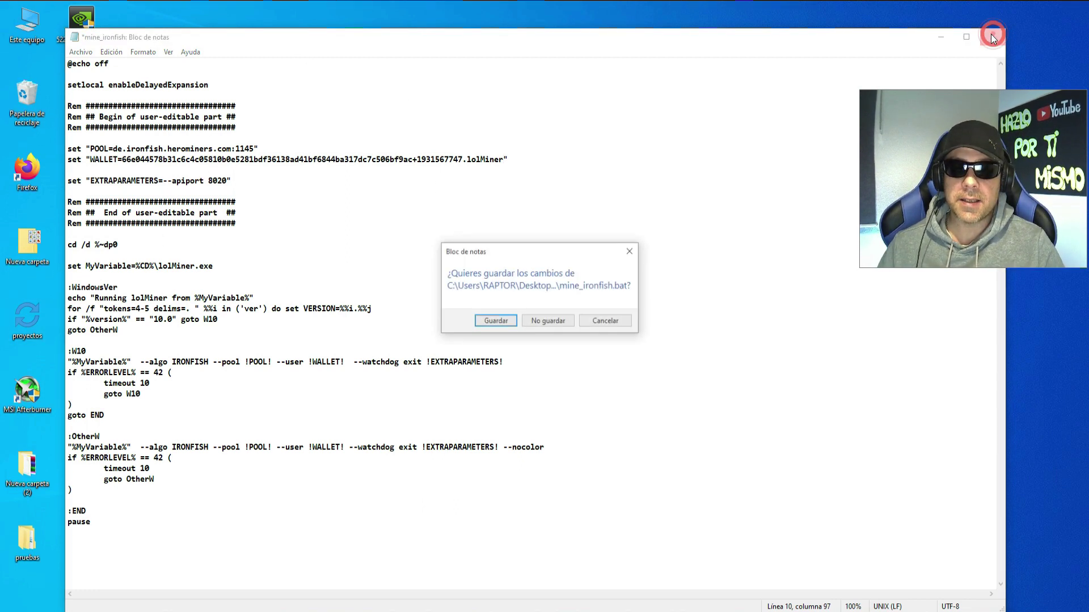
pyautogui.click(504, 323)
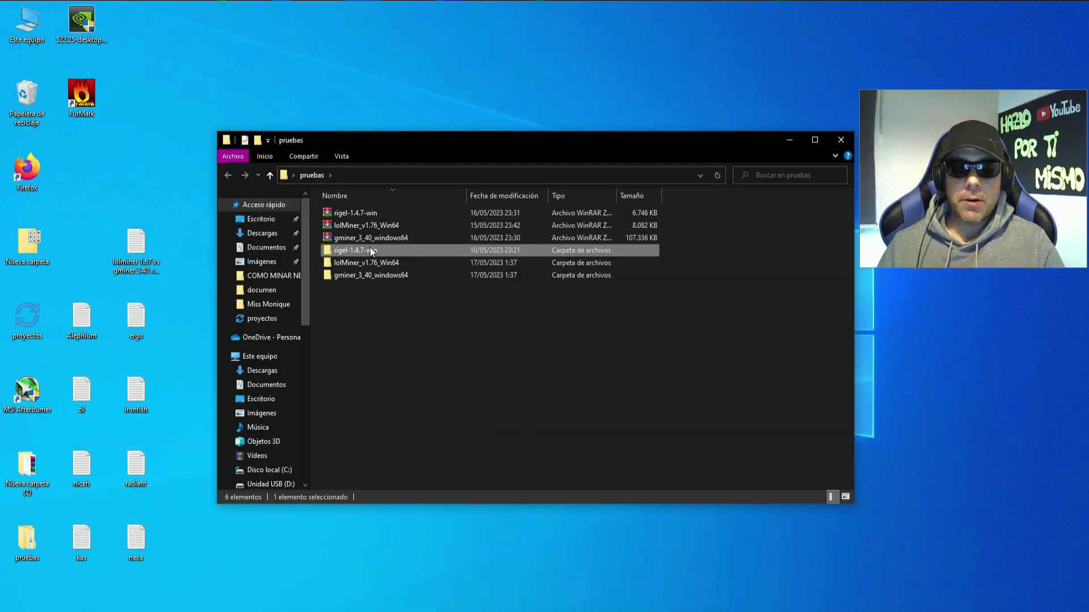
# Set the rigel application in the rigel-1.4.7-win folder to run as administrator in its compatibility properties
pyautogui.doubleClick(371, 252)
pyautogui.click(342, 340)
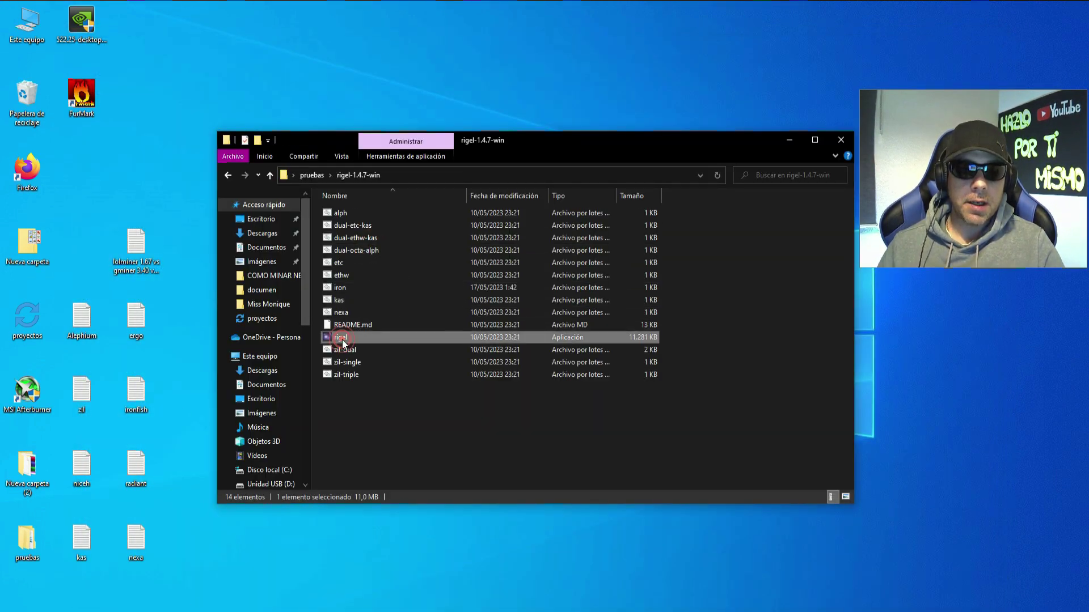
pyautogui.rightClick(342, 340)
pyautogui.click(366, 329)
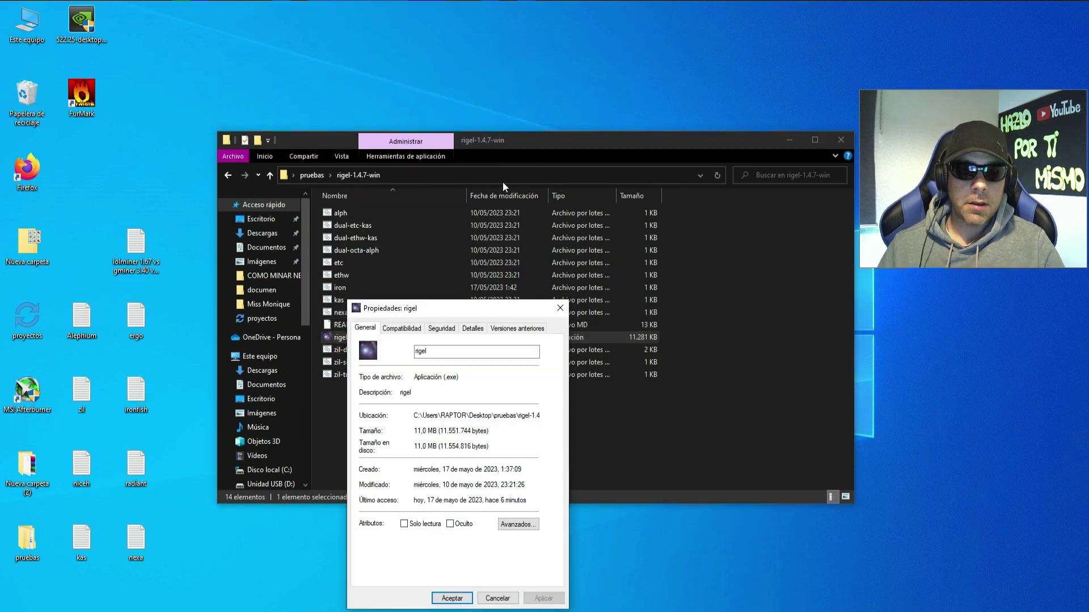
pyautogui.click(401, 327)
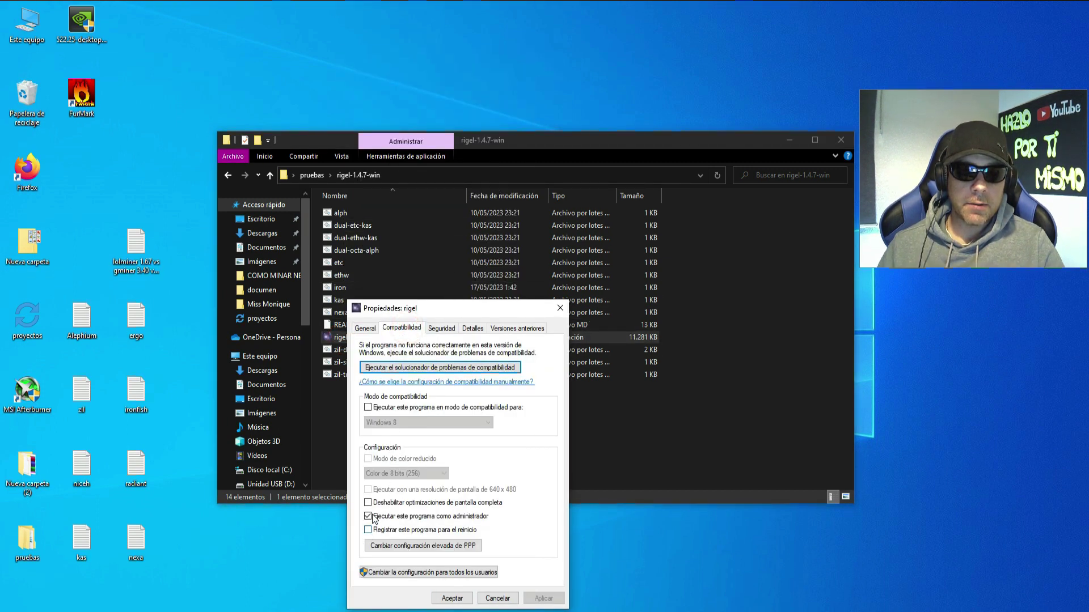
pyautogui.click(452, 598)
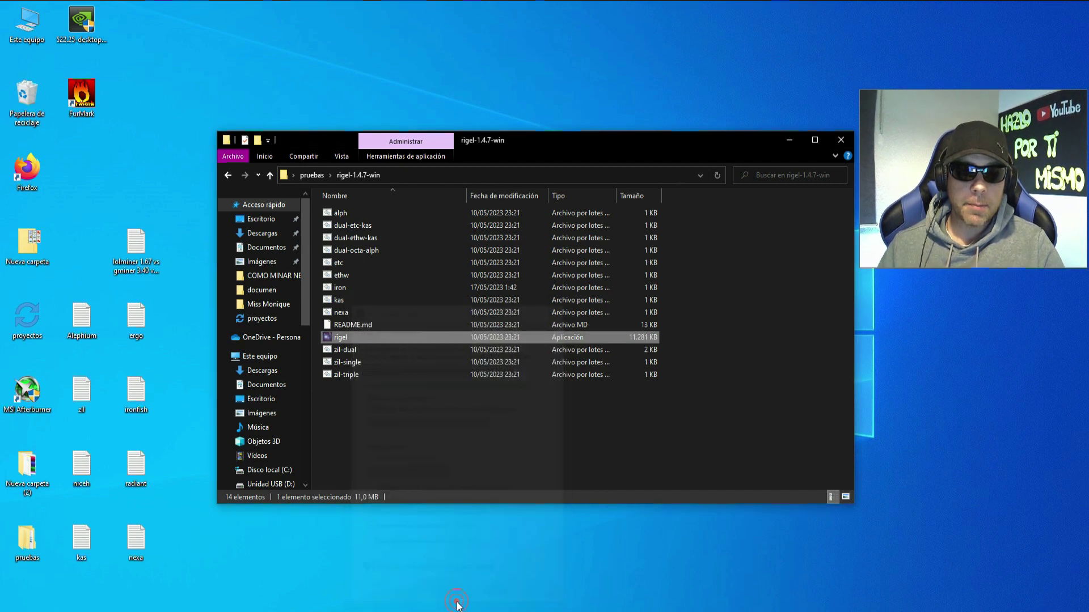
# Set the lolMiner application in the lolMiner_v1.76_Win64 folder's 1.76 subfolder to run as administrator
pyautogui.click(229, 175)
pyautogui.doubleClick(361, 264)
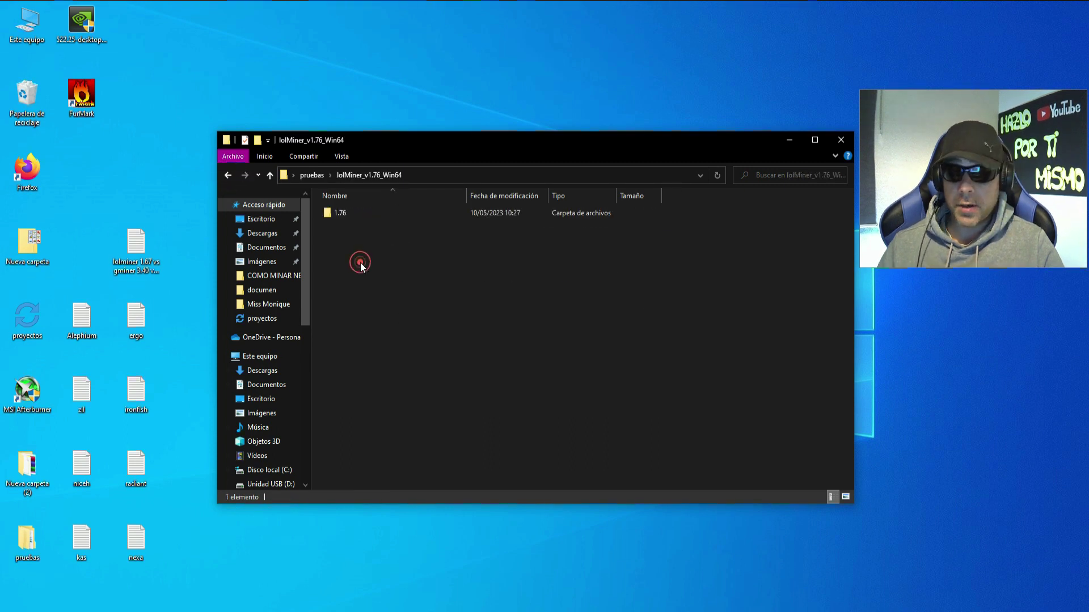
pyautogui.doubleClick(340, 213)
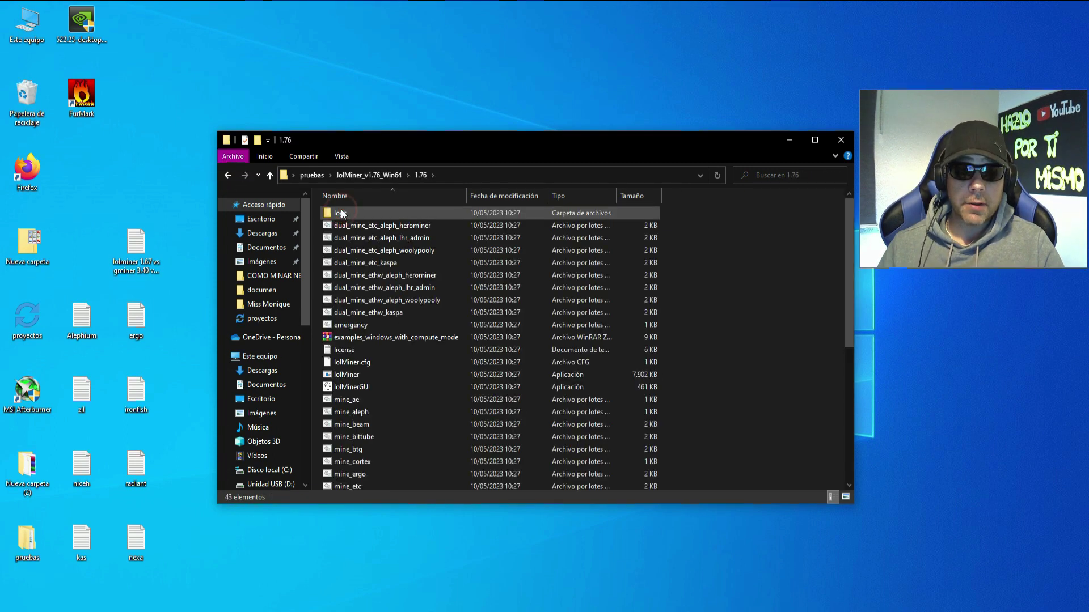
pyautogui.click(357, 376)
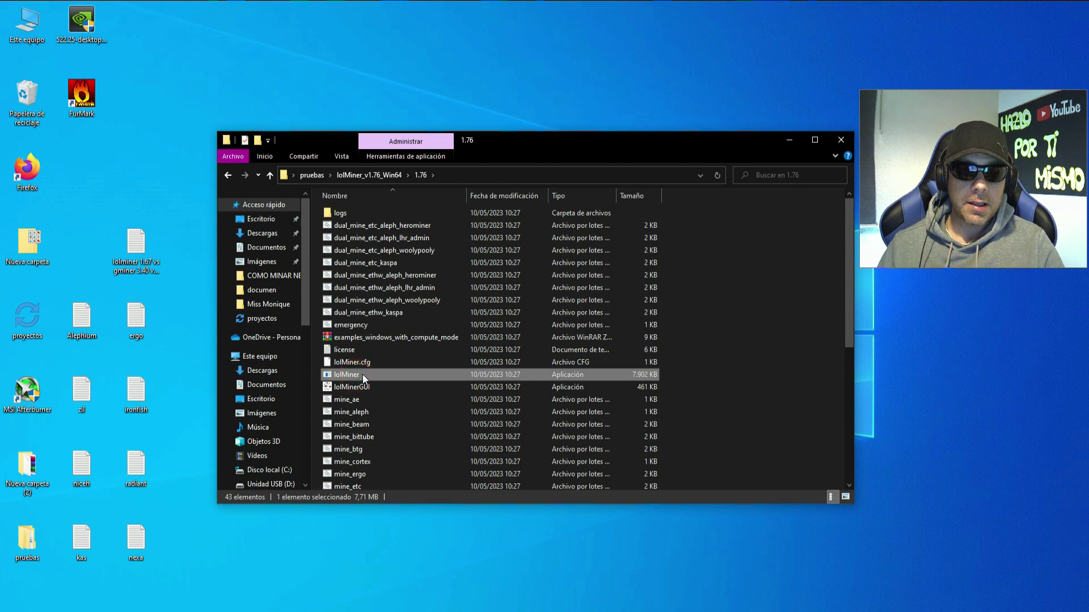
pyautogui.rightClick(362, 374)
pyautogui.click(393, 362)
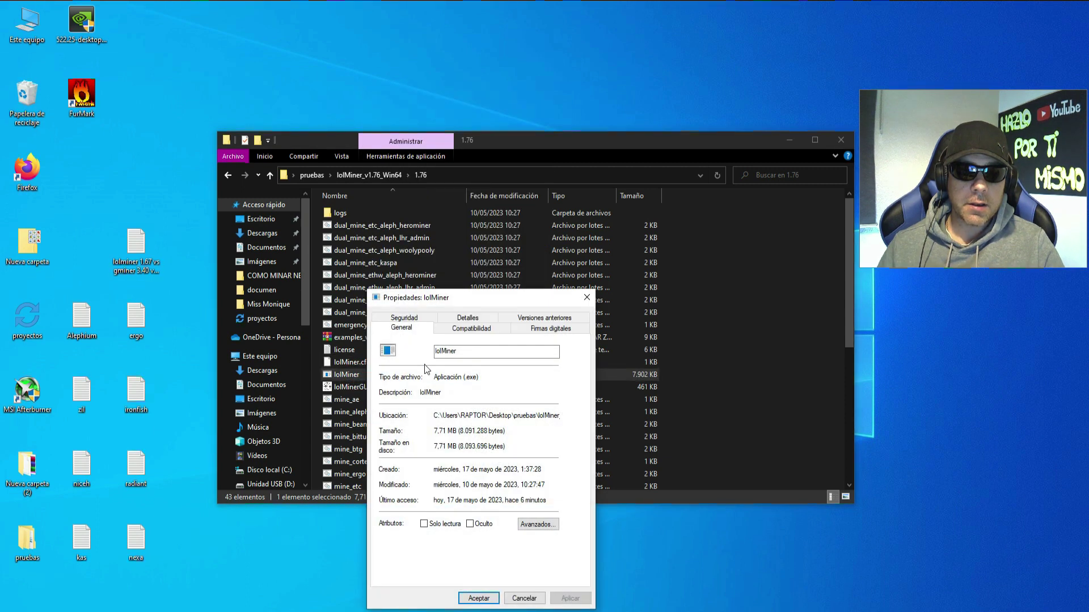
pyautogui.click(472, 328)
pyautogui.click(391, 518)
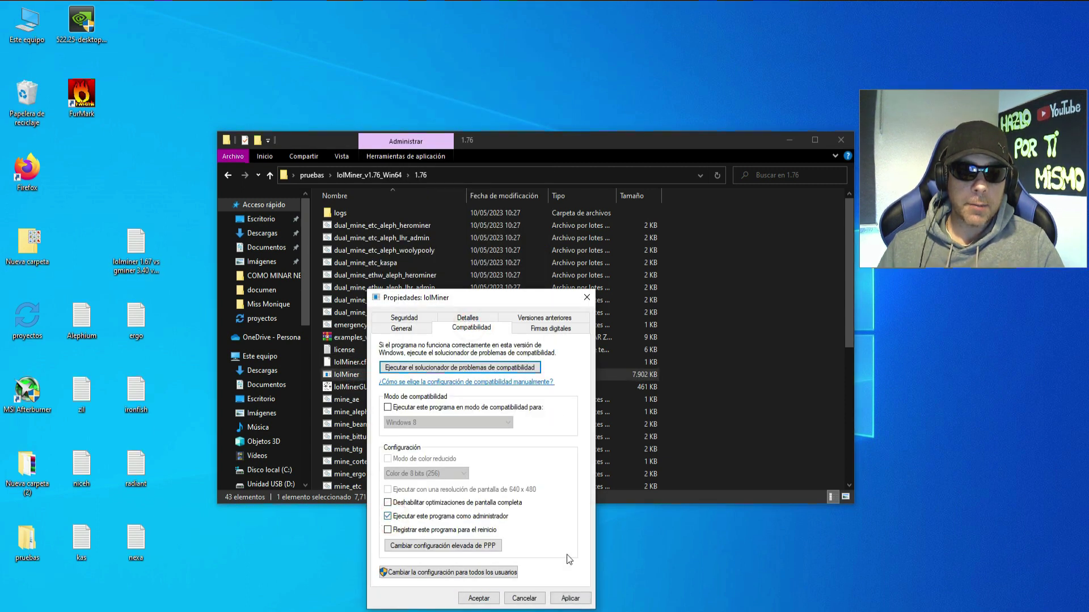
pyautogui.click(478, 599)
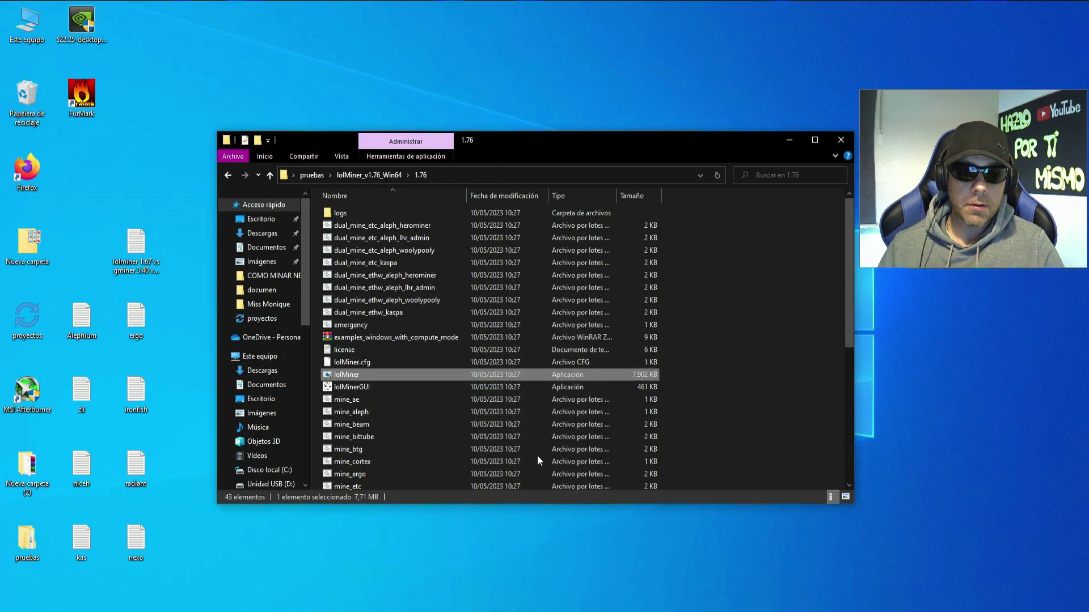
# Set the miner application in the gminer_3_40_windows64 folder to run as administrator, applying the compatibility change
pyautogui.click(227, 175)
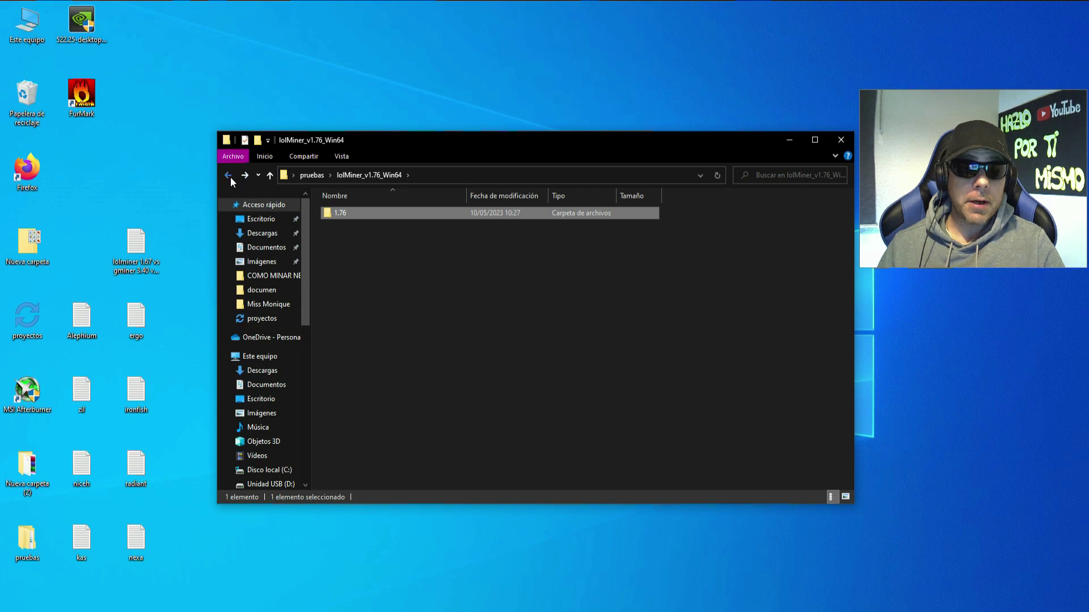
pyautogui.click(228, 176)
pyautogui.doubleClick(389, 277)
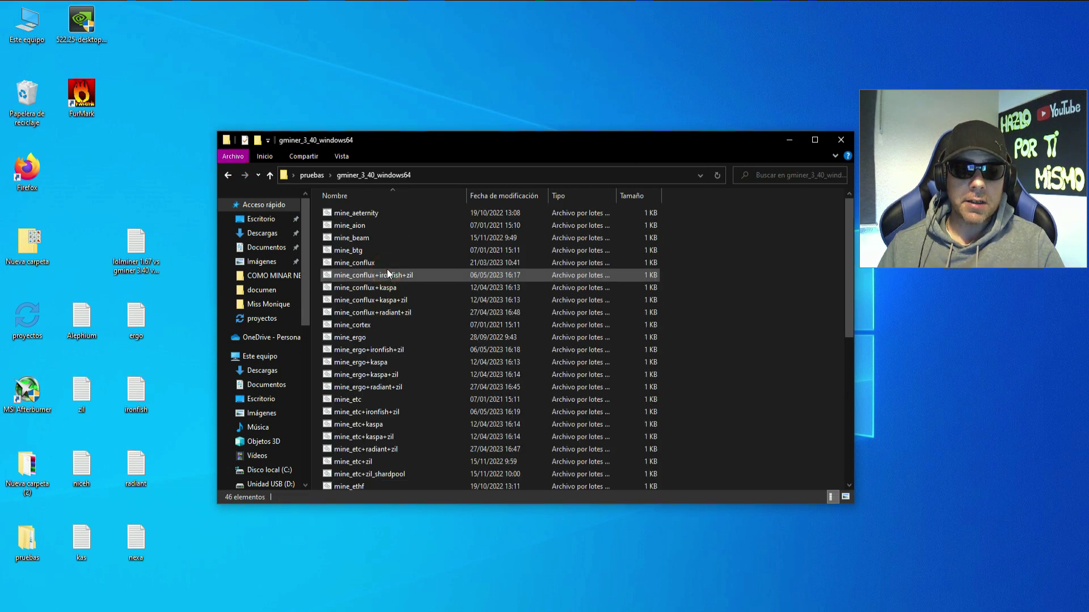
pyautogui.scroll(-8, 384, 413)
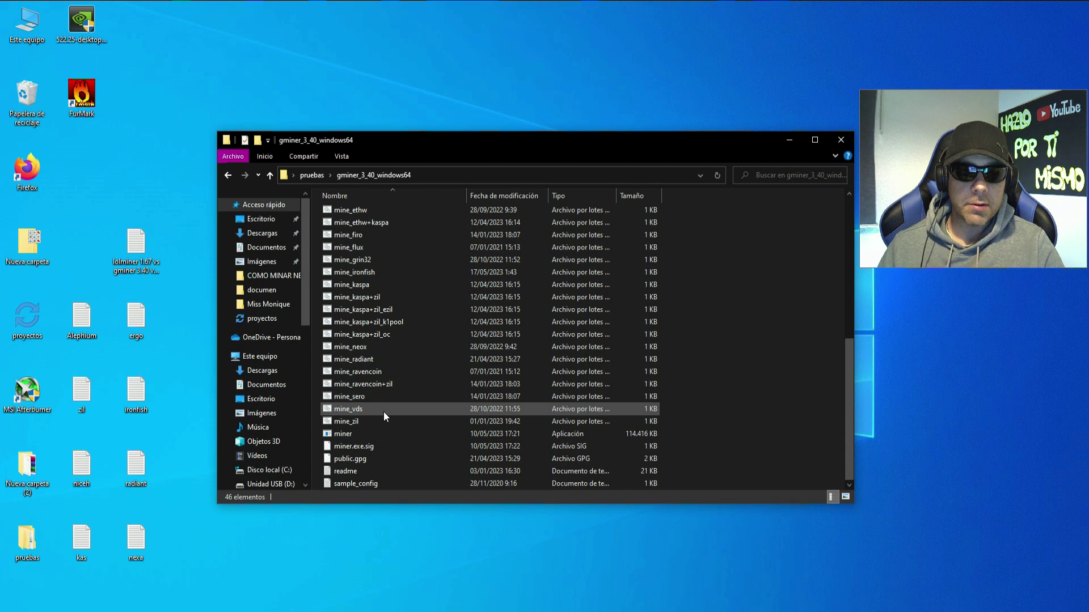
pyautogui.click(347, 433)
pyautogui.rightClick(349, 434)
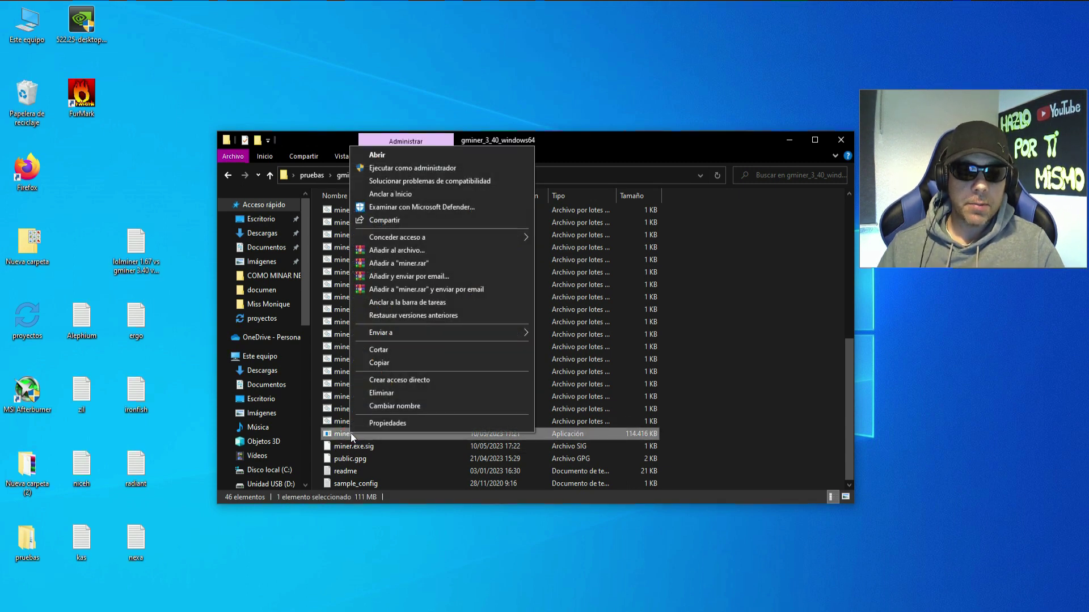
pyautogui.click(403, 423)
pyautogui.click(413, 330)
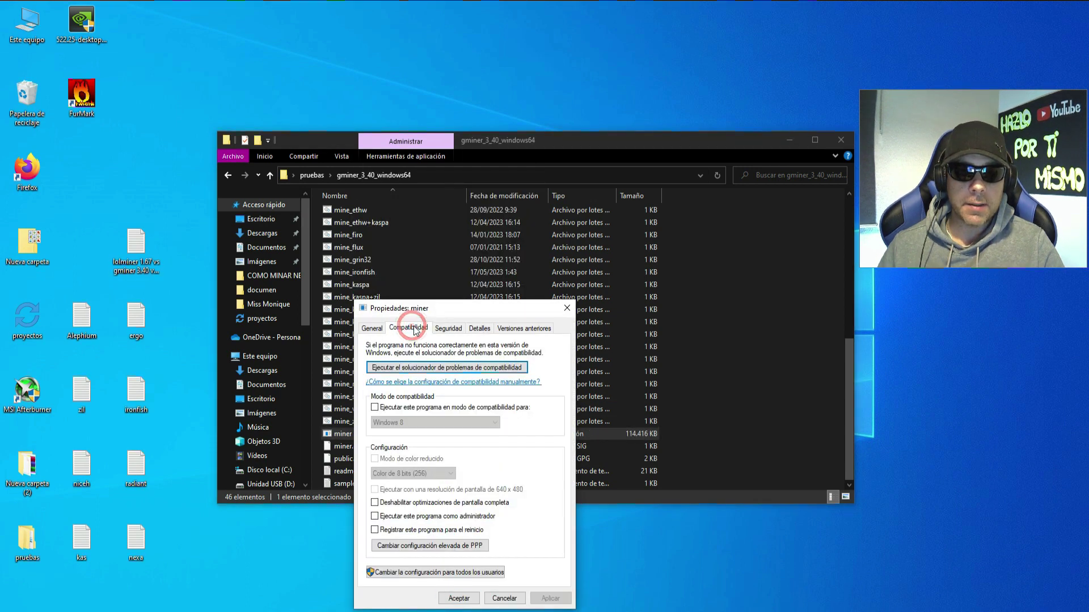
pyautogui.click(376, 517)
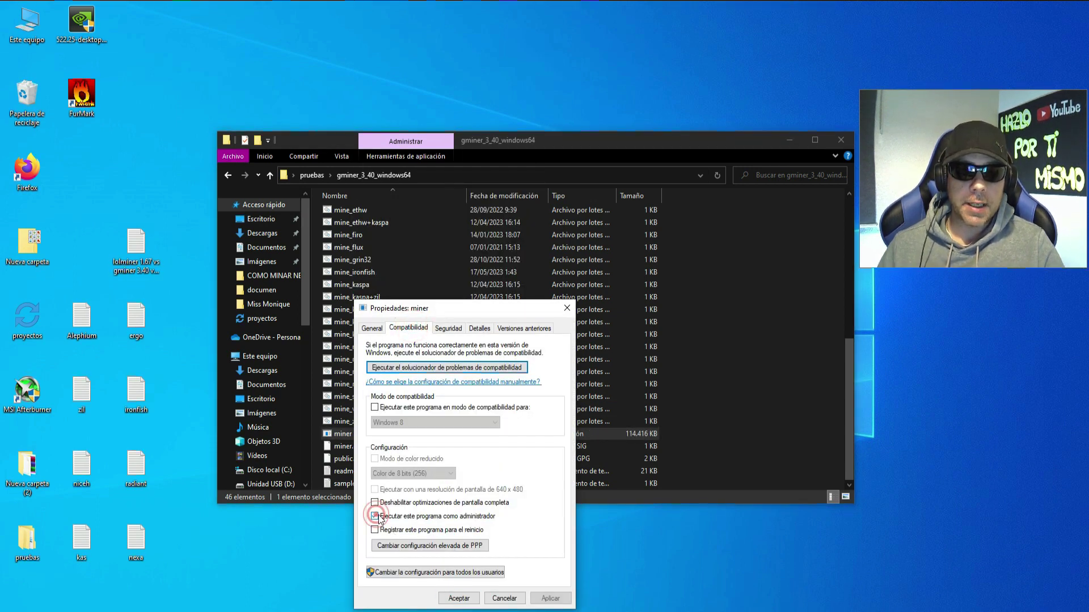
pyautogui.click(550, 599)
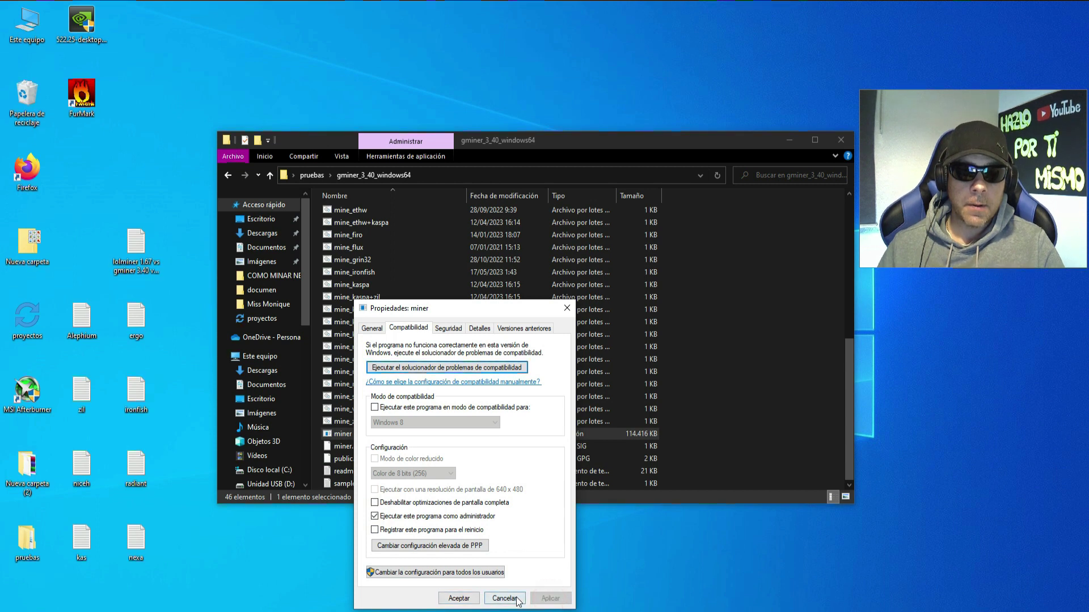
pyautogui.click(459, 598)
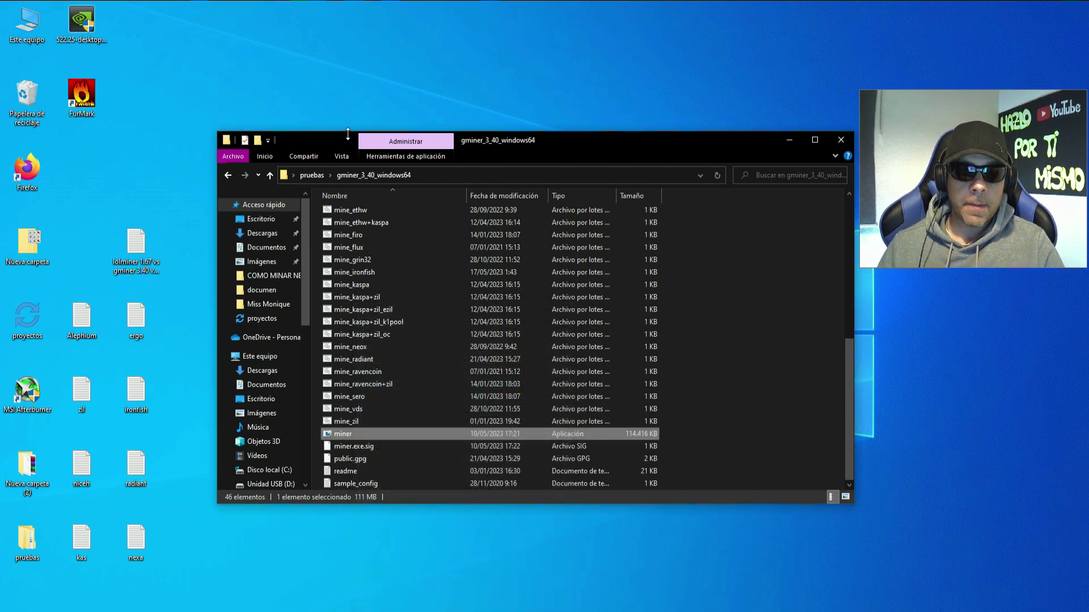
# Open the miner comparison notes from the desktop, examine the IRONFISH table's hashrate, power and efficiency columns for each miner, and minimize the notes
pyautogui.click(229, 176)
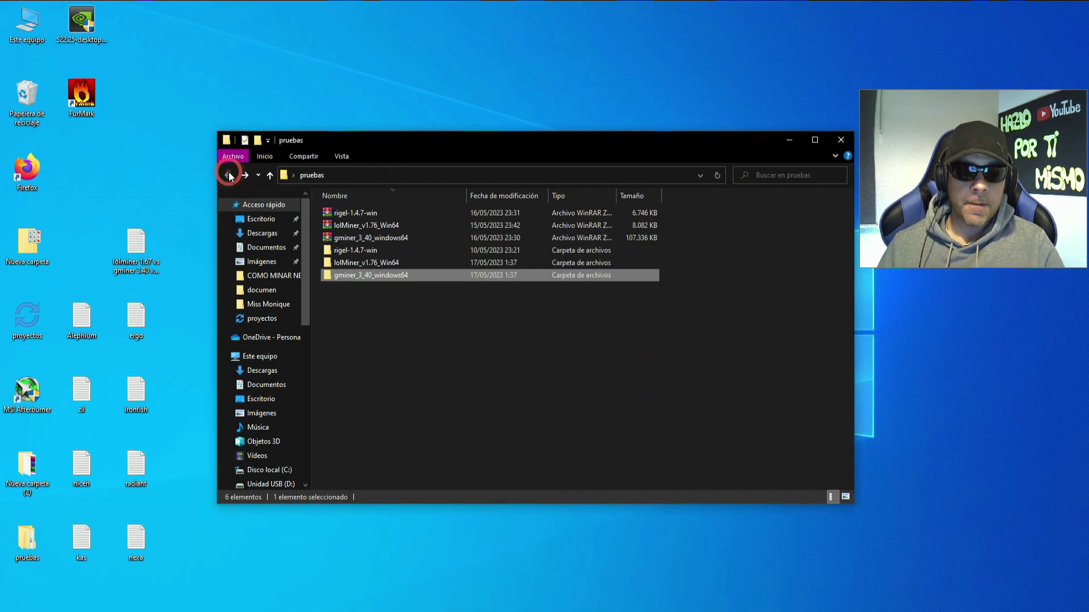
pyautogui.doubleClick(139, 248)
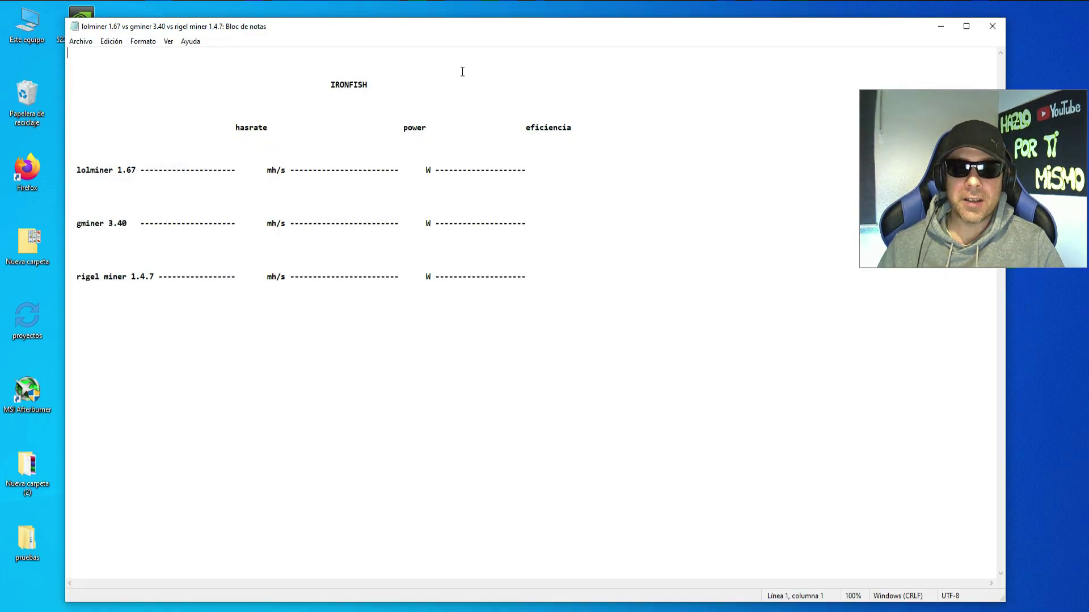
pyautogui.doubleClick(325, 84)
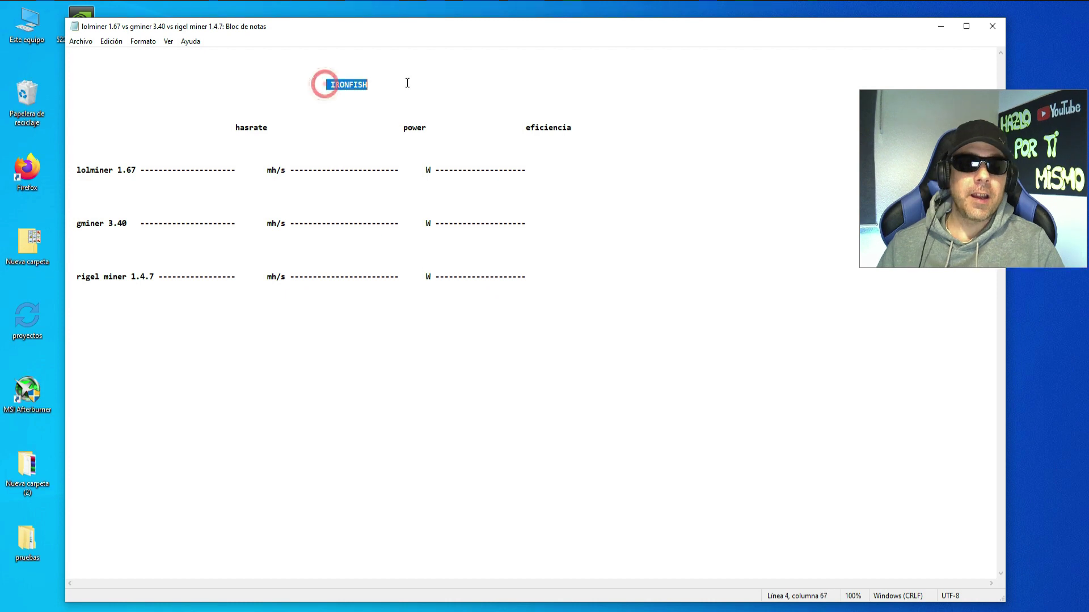
pyautogui.click(404, 85)
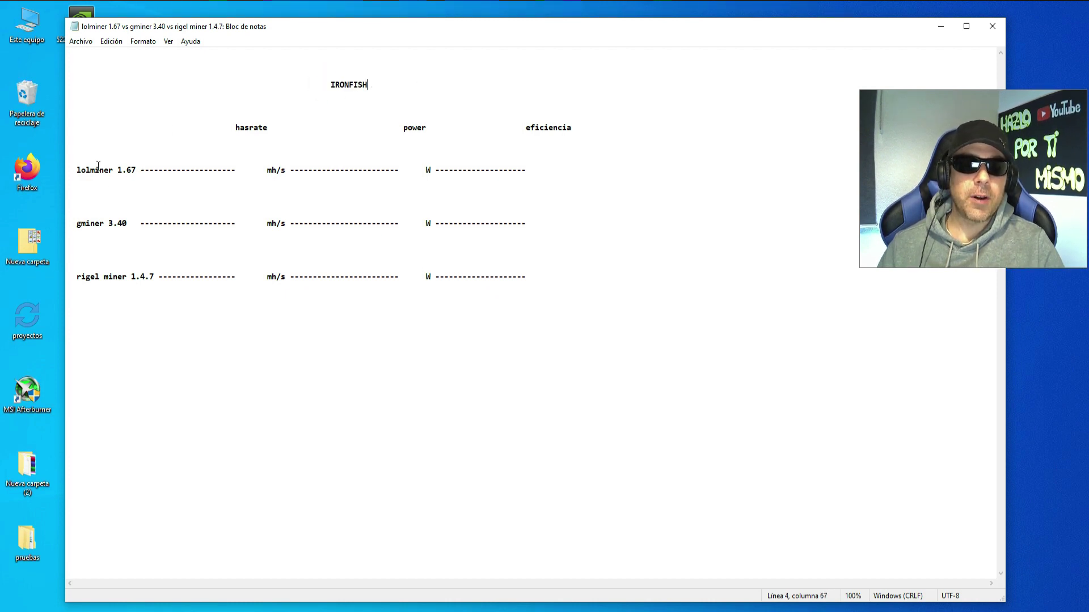
pyautogui.click(92, 221)
pyautogui.moveTo(95, 278); pyautogui.dragTo(127, 278)
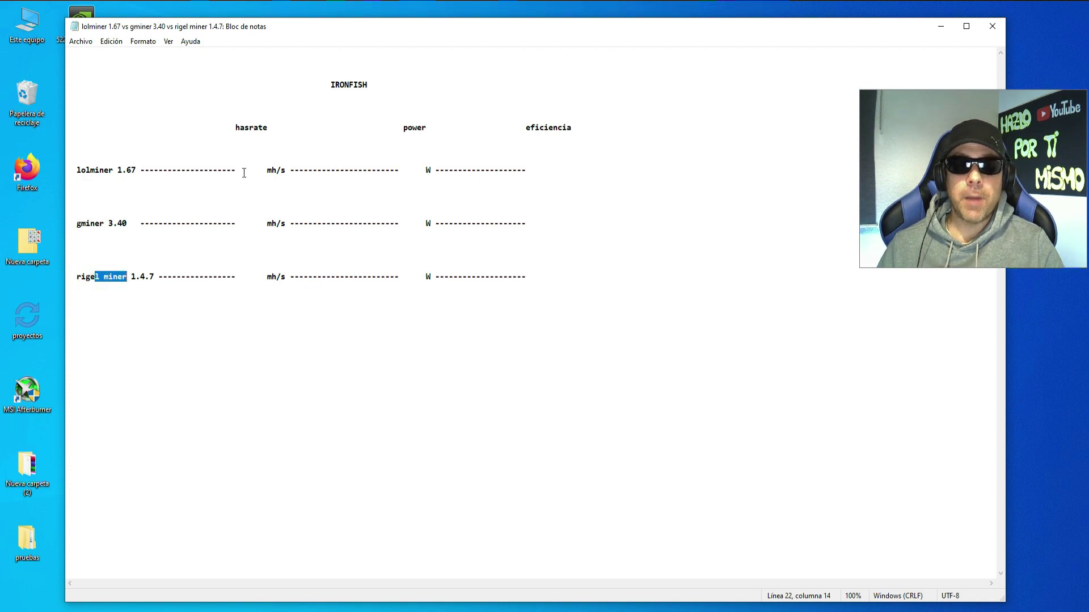
pyautogui.moveTo(244, 171); pyautogui.dragTo(263, 170)
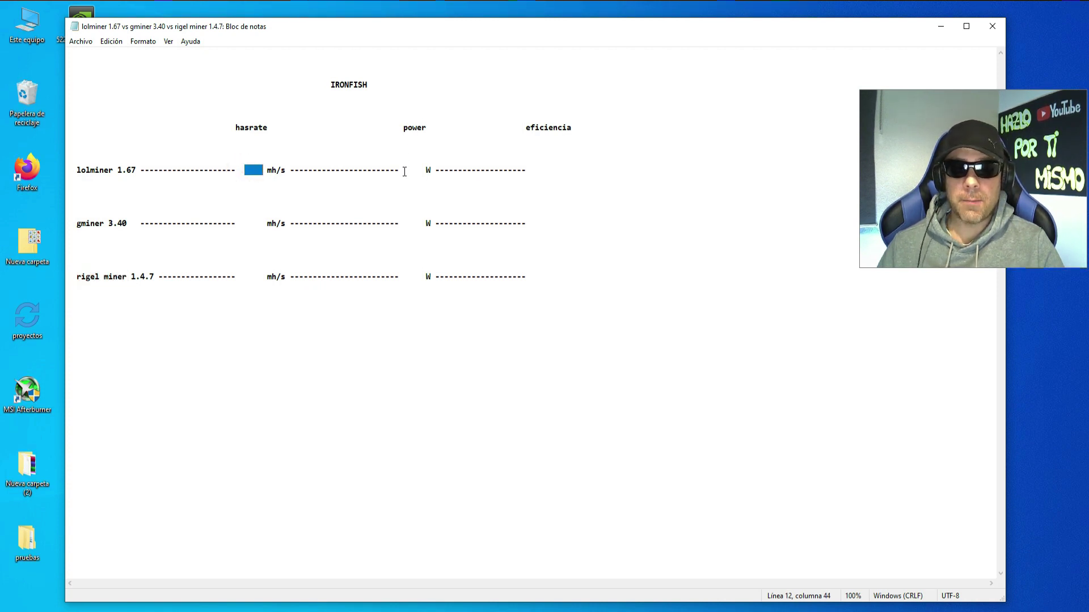
pyautogui.moveTo(404, 171); pyautogui.dragTo(422, 169)
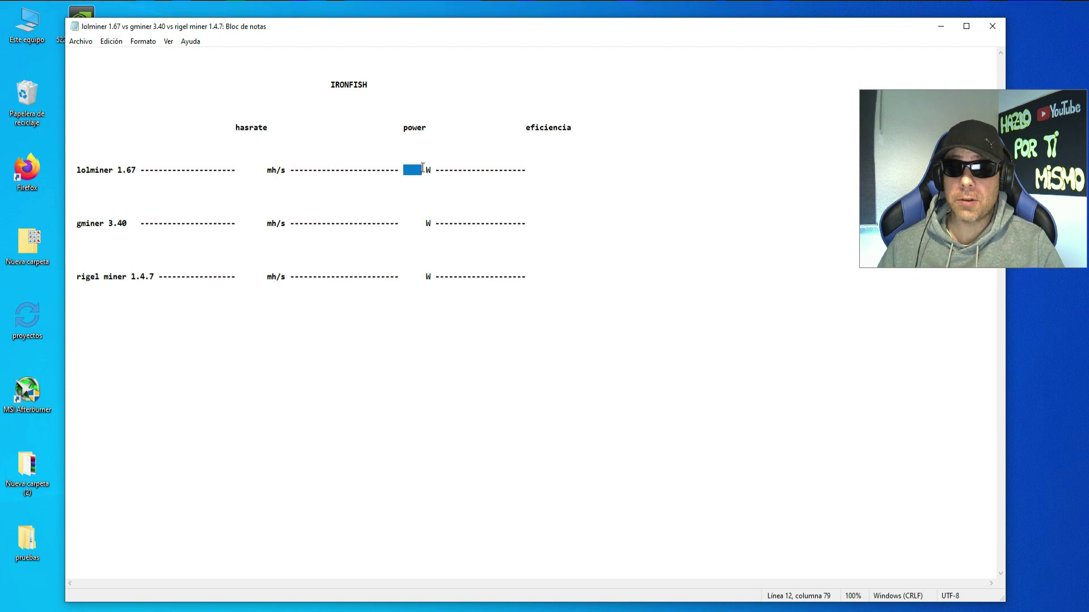
pyautogui.moveTo(531, 170); pyautogui.dragTo(538, 171)
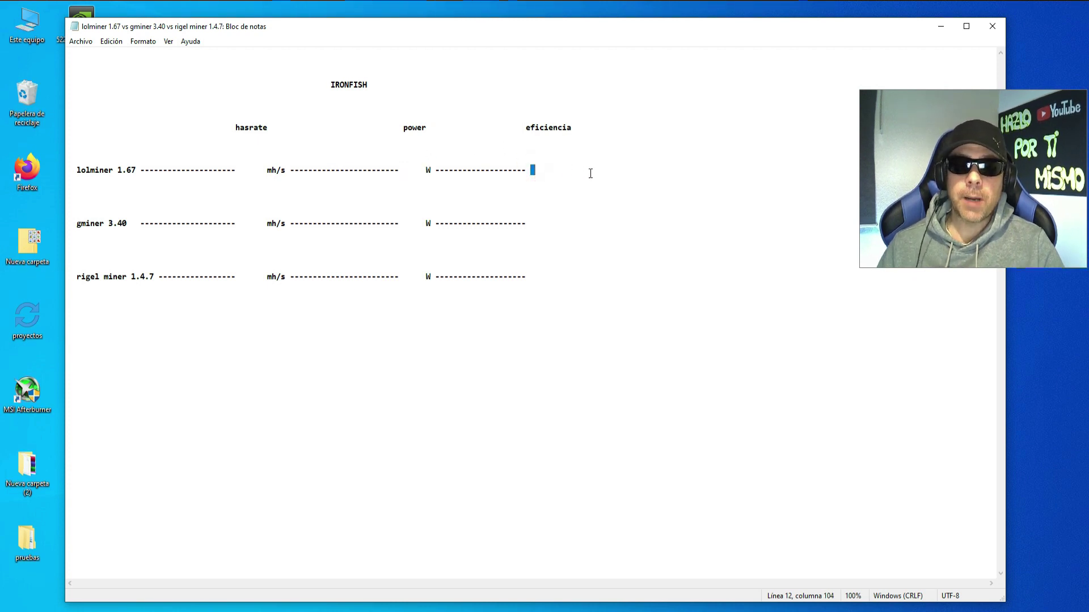
pyautogui.click(560, 169)
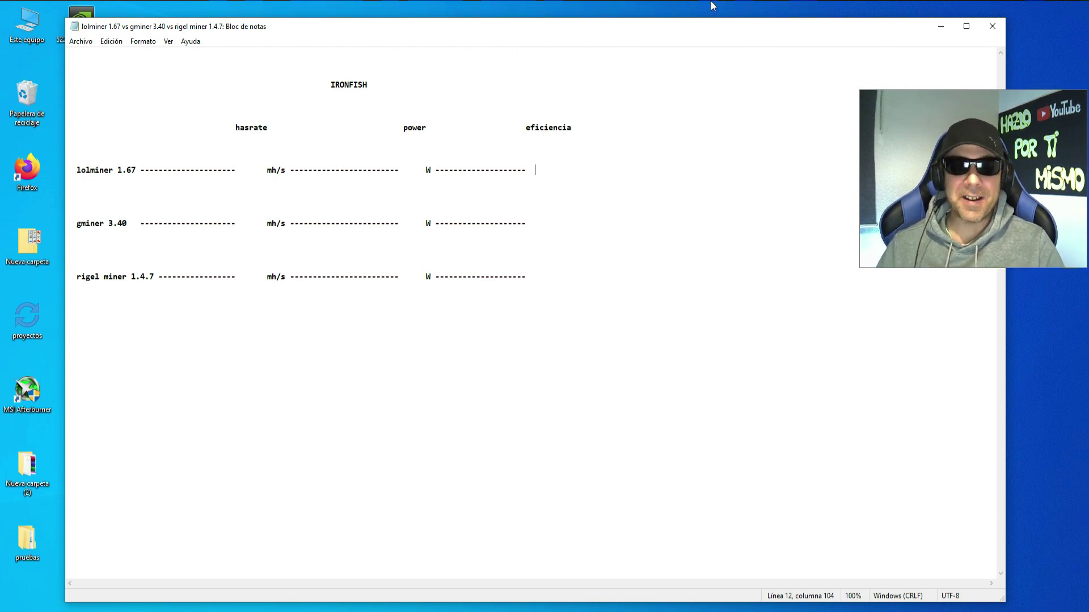
pyautogui.click(941, 26)
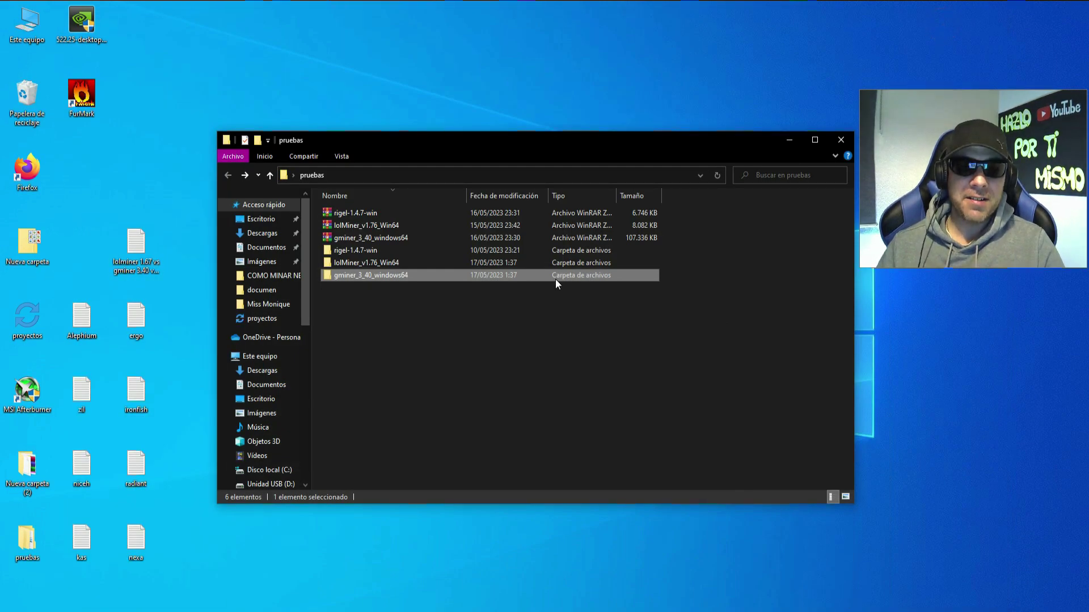
# Open the lolMiner_v1.76_Win64 folder's 1.76 subfolder and select the mine_ironfish batch file
pyautogui.click(374, 267)
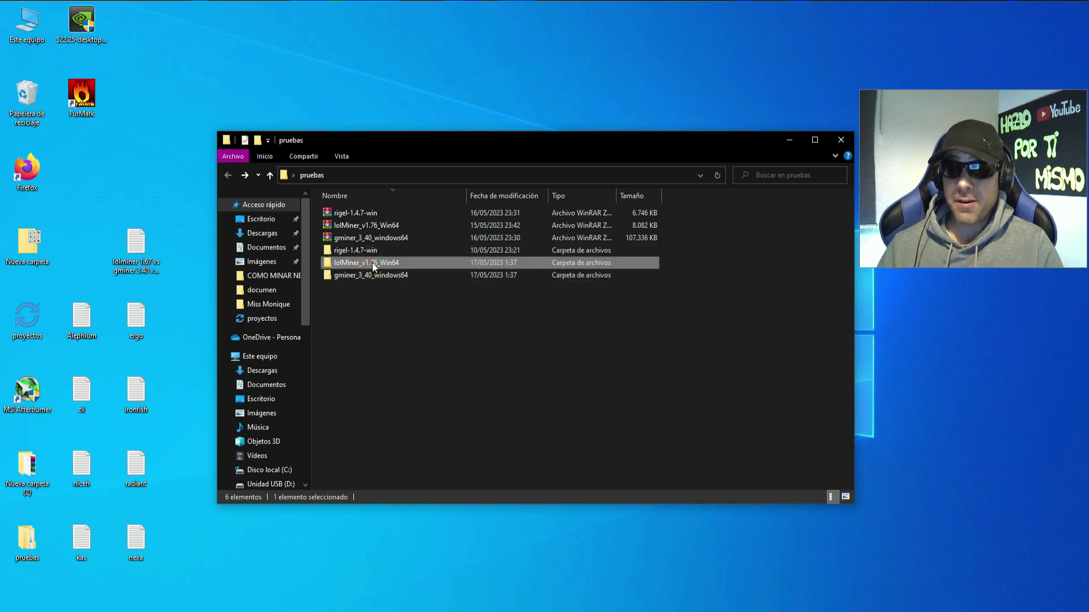
pyautogui.doubleClick(374, 268)
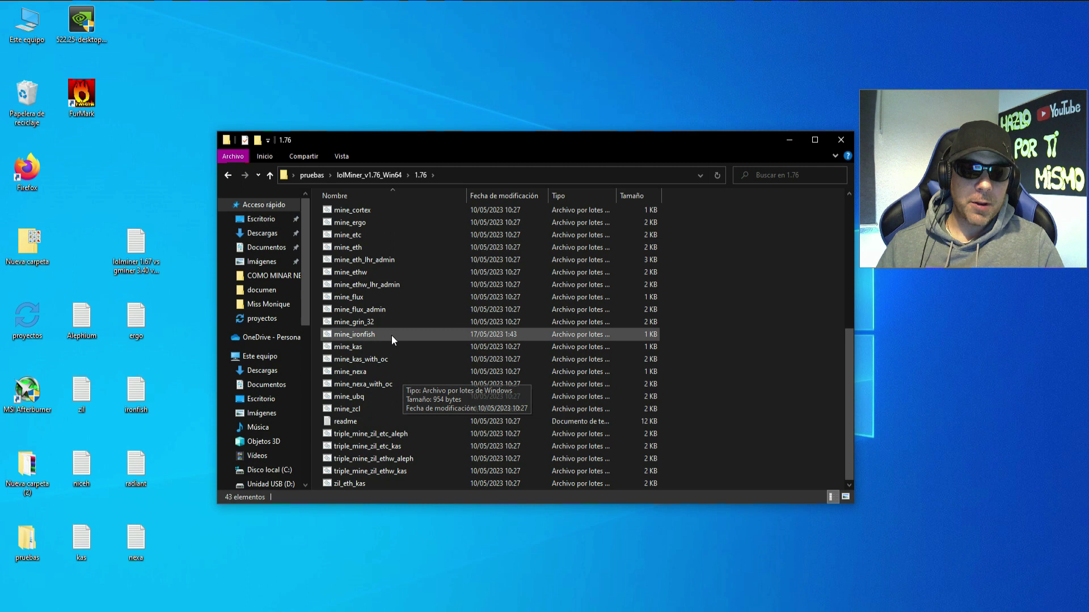
pyautogui.scroll(1, 392, 379)
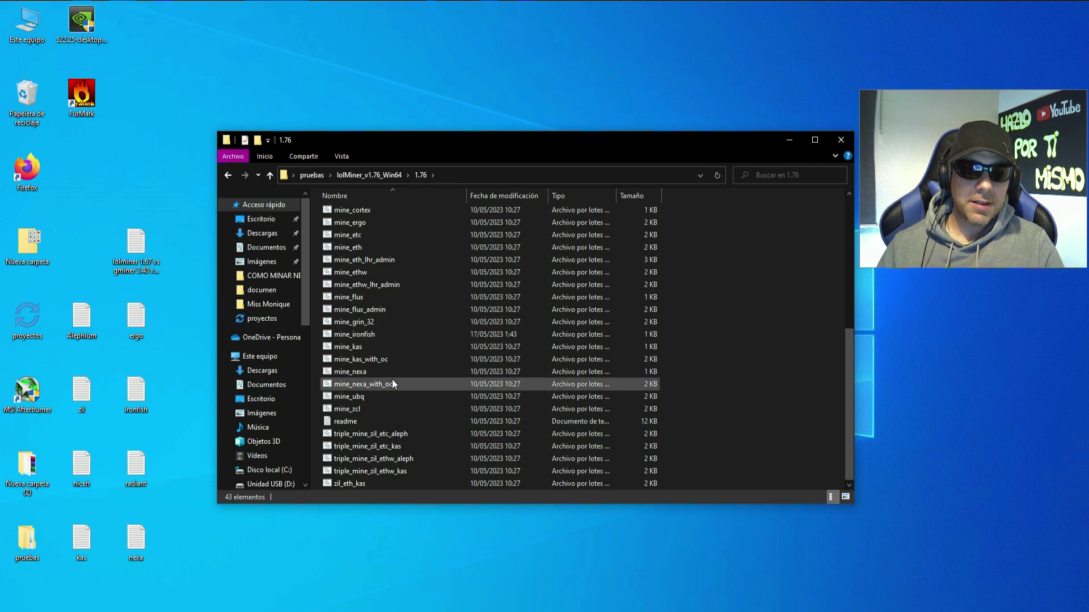
pyautogui.click(373, 372)
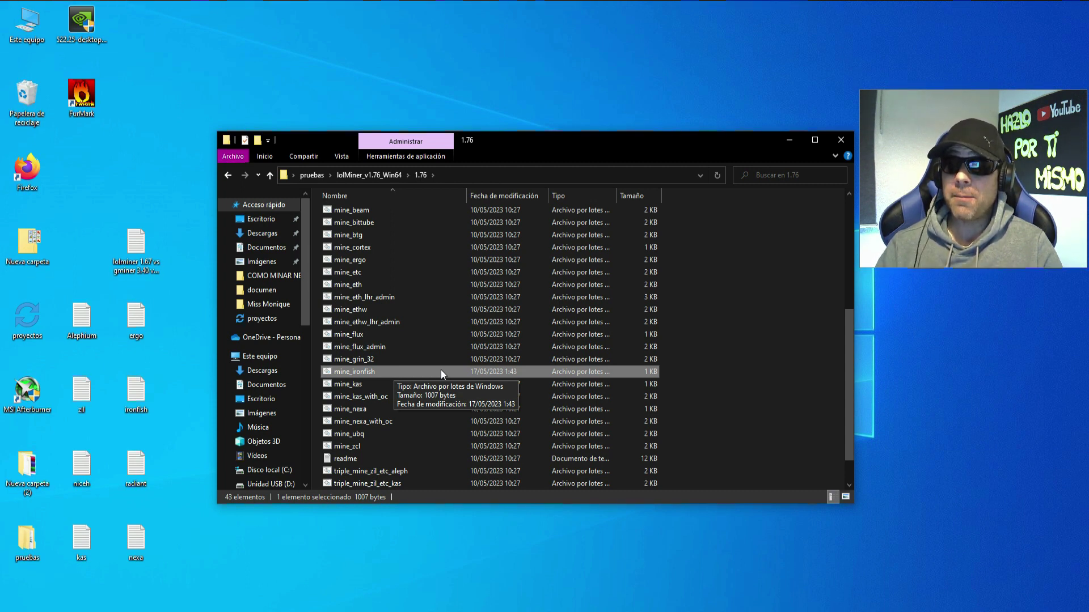
pyautogui.scroll(1, 376, 408)
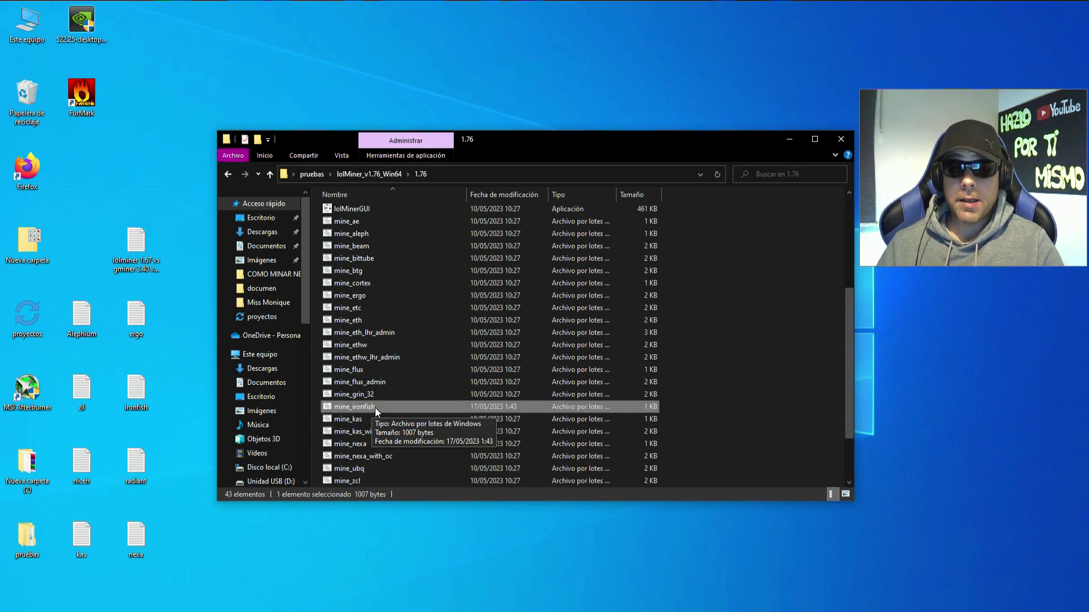
# Bring up MSI Afterburner beside the folder window and apply a 41% power limit, 65 °C temperature limit and +250 MHz core clock
pyautogui.click(27, 391)
pyautogui.click(957, 611)
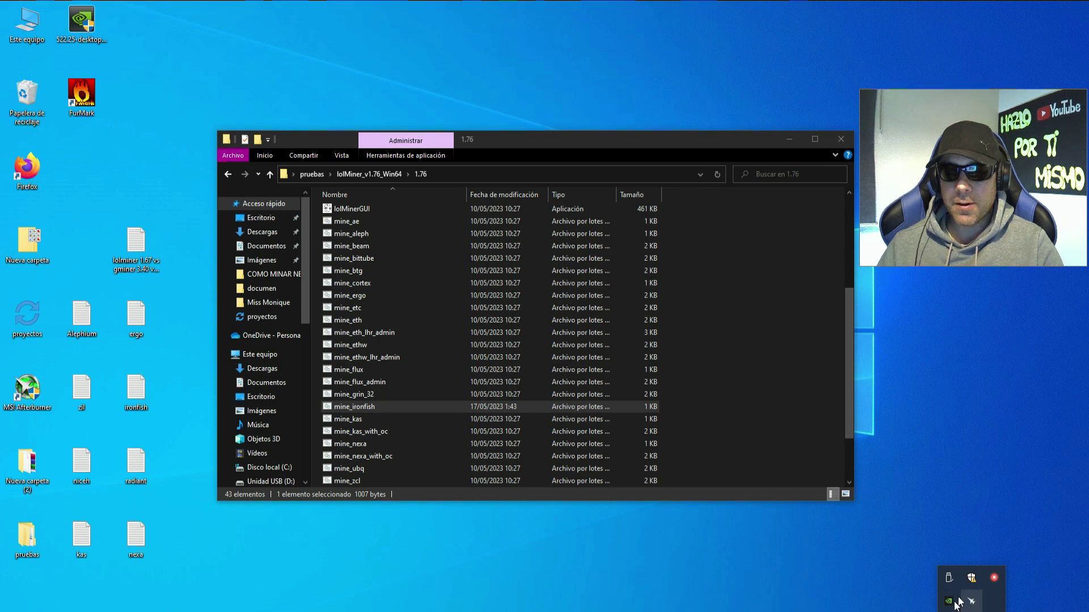
pyautogui.click(974, 602)
pyautogui.moveTo(607, 260); pyautogui.dragTo(903, 315)
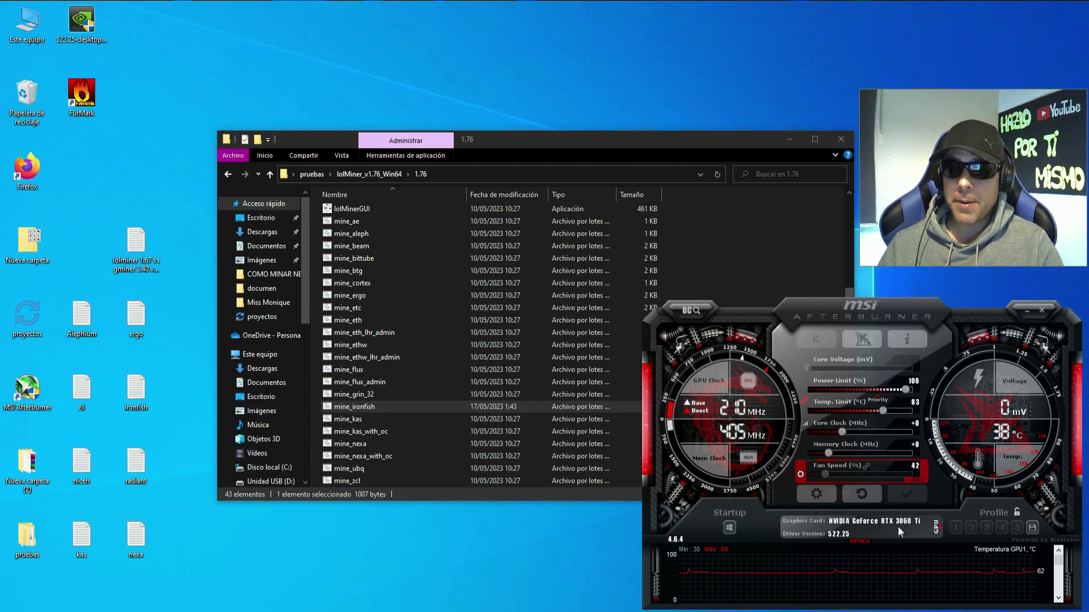
pyautogui.moveTo(909, 392); pyautogui.dragTo(770, 383)
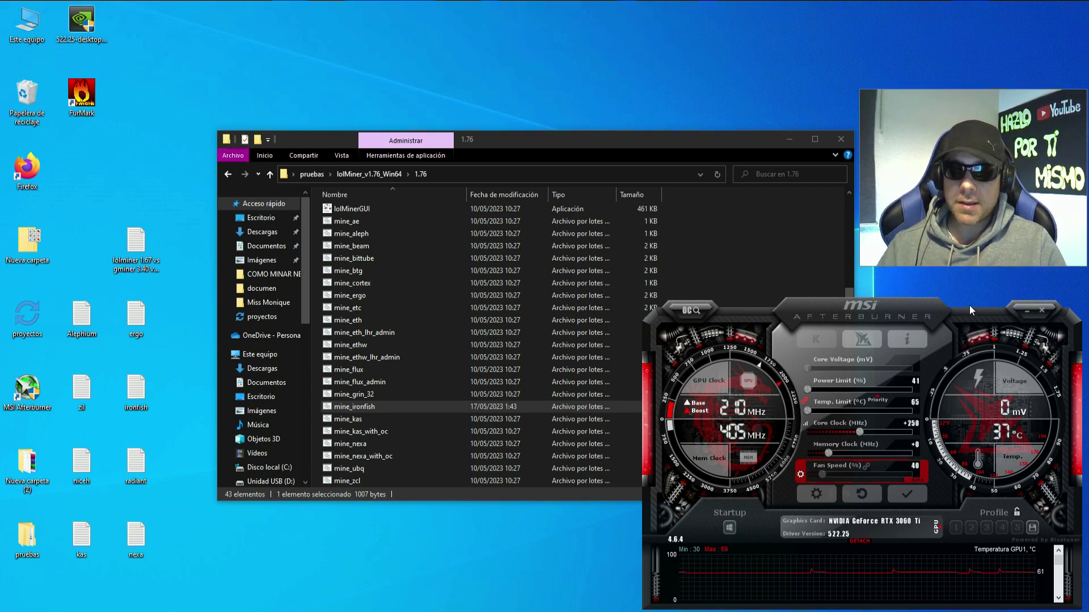
pyautogui.click(907, 494)
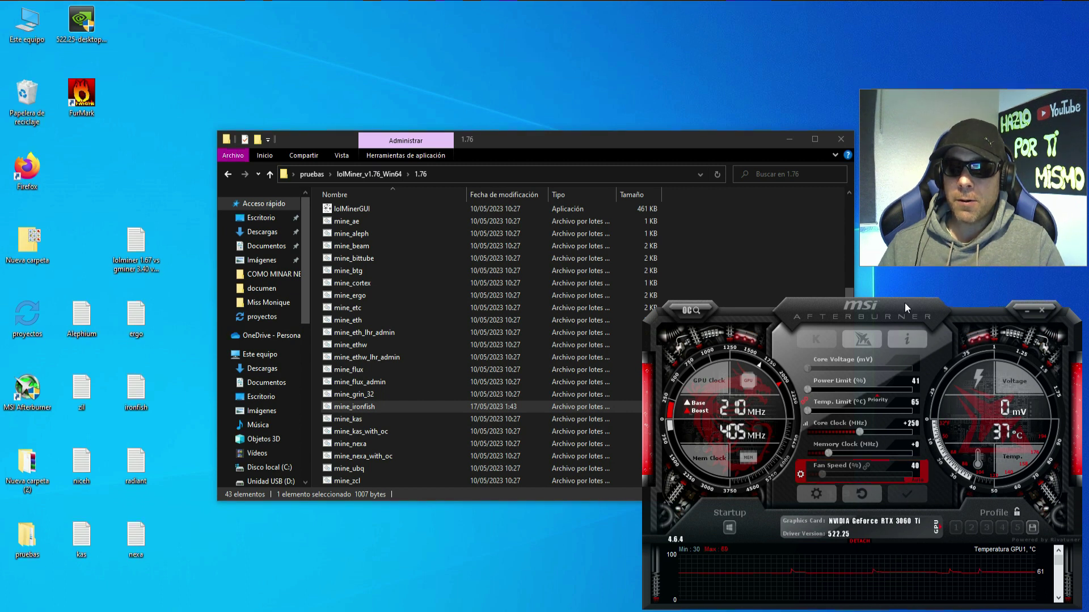
# Run the selected mine_ironfish batch file and arrange the enlarged lolMiner console beside MSI Afterburner, showing its output from the start
pyautogui.moveTo(707, 143); pyautogui.dragTo(610, 123)
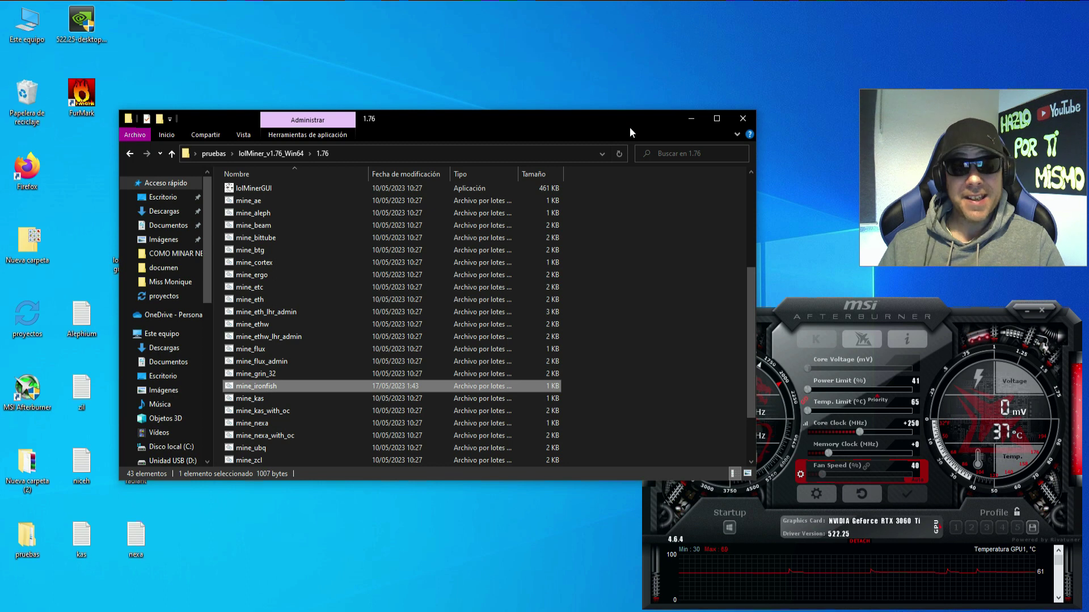
pyautogui.press('Return')
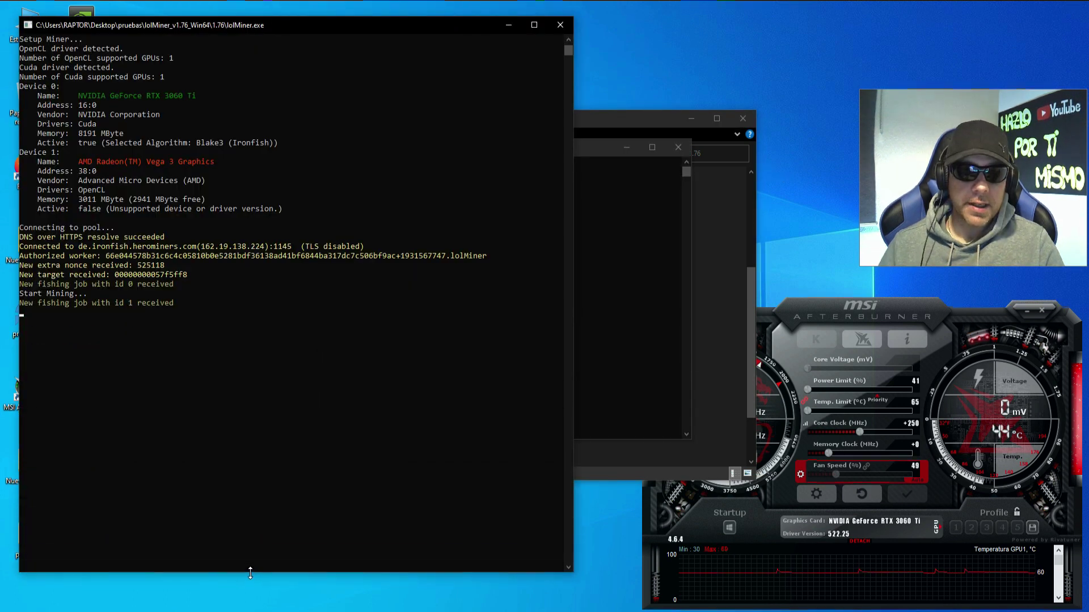
pyautogui.moveTo(250, 574); pyautogui.dragTo(238, 599)
pyautogui.moveTo(295, 21); pyautogui.dragTo(363, 23)
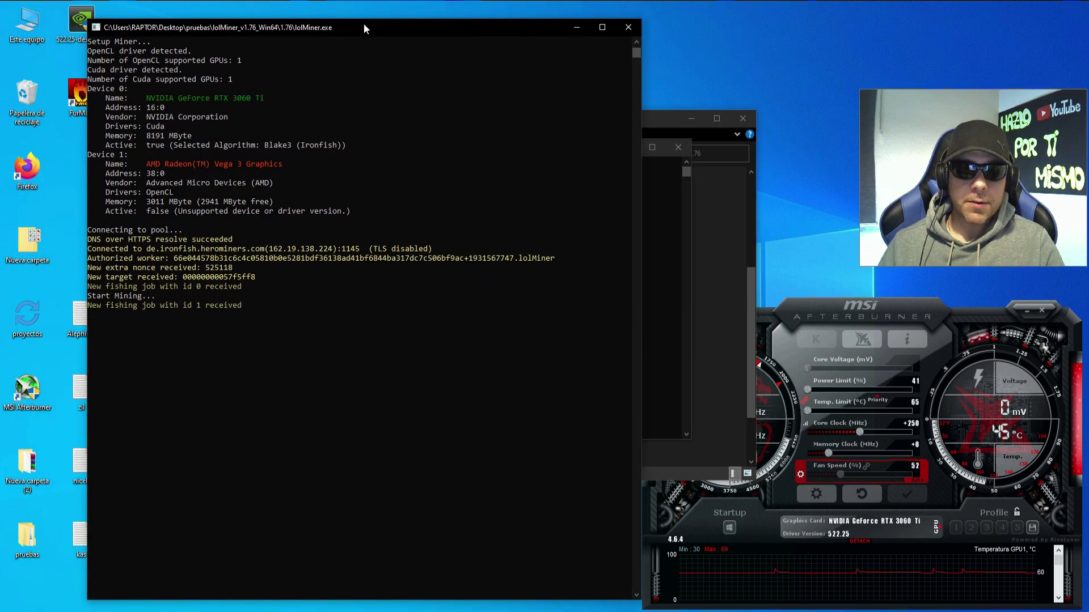
pyautogui.click(828, 313)
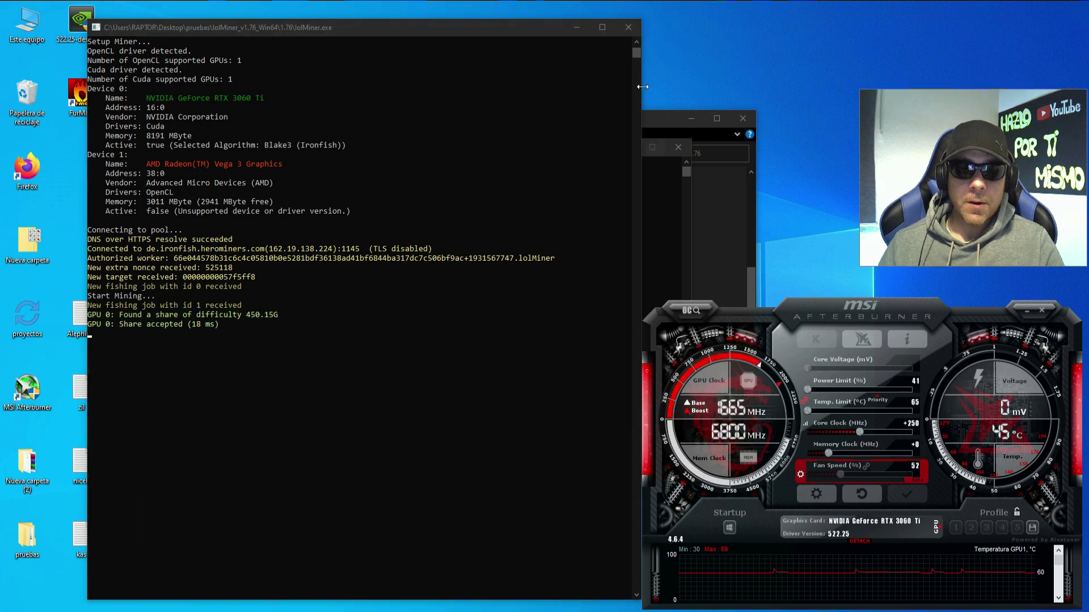
pyautogui.moveTo(639, 56); pyautogui.dragTo(635, 46)
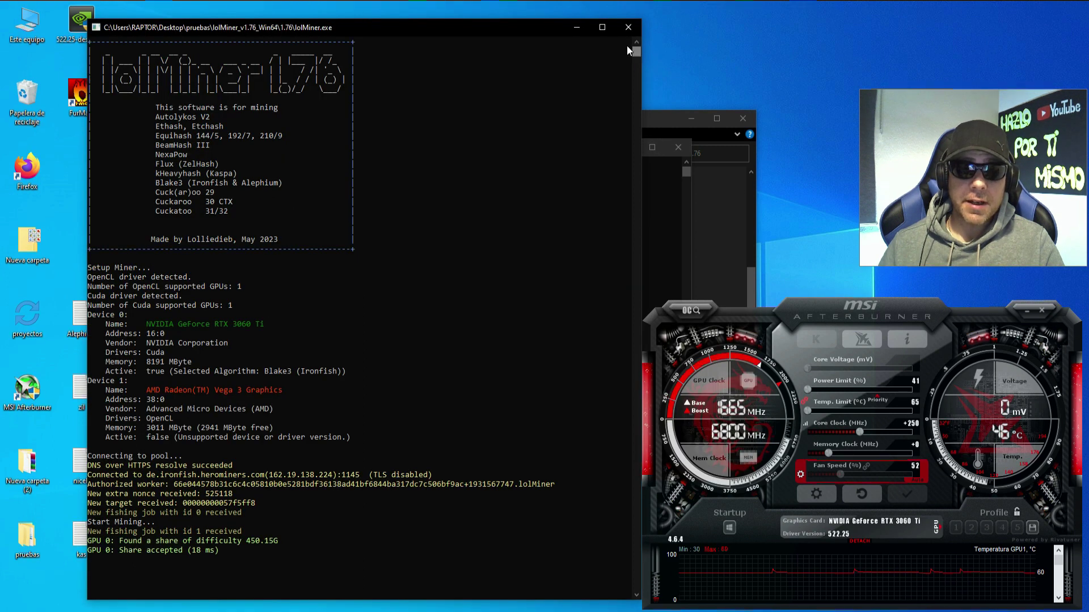